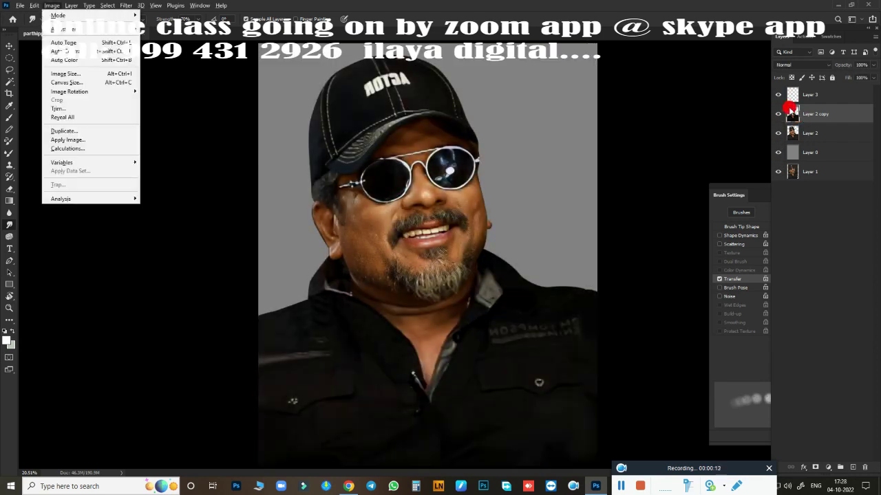
# On Layer 3, smudge the nose edge, tip, left side and bridge smooth
pyautogui.click(731, 178)
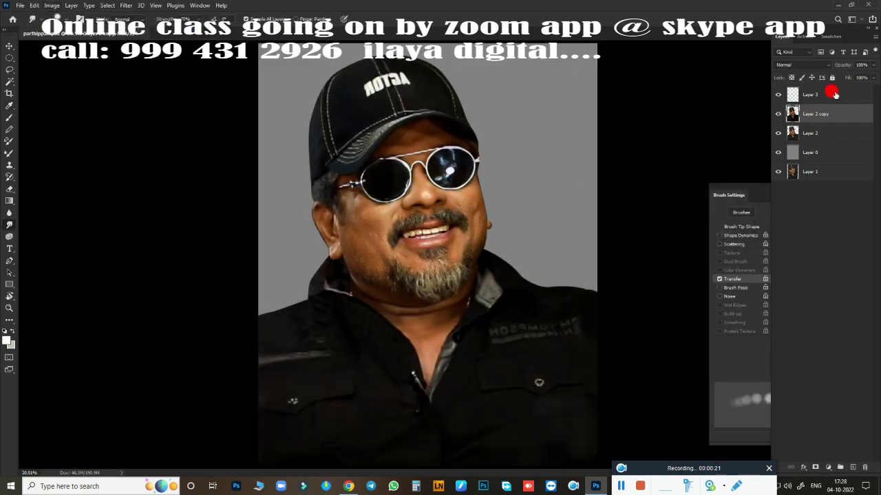
pyautogui.click(829, 94)
pyautogui.scroll(-1, 471, 200)
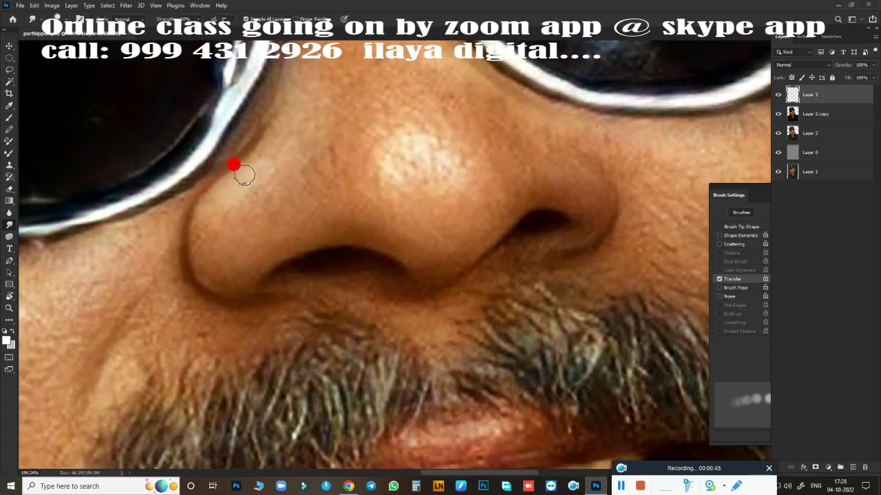
pyautogui.moveTo(289, 227)
pyautogui.mouseDown()
pyautogui.moveTo(323, 238)
pyautogui.moveTo(345, 259)
pyautogui.mouseUp()
pyautogui.moveTo(446, 219)
pyautogui.mouseDown()
pyautogui.moveTo(491, 183)
pyautogui.moveTo(403, 239)
pyautogui.moveTo(454, 220)
pyautogui.moveTo(407, 217)
pyautogui.moveTo(397, 202)
pyautogui.moveTo(448, 226)
pyautogui.moveTo(272, 255)
pyautogui.moveTo(216, 200)
pyautogui.moveTo(206, 212)
pyautogui.moveTo(220, 284)
pyautogui.mouseUp()
pyautogui.moveTo(208, 252); pyautogui.dragTo(232, 182)
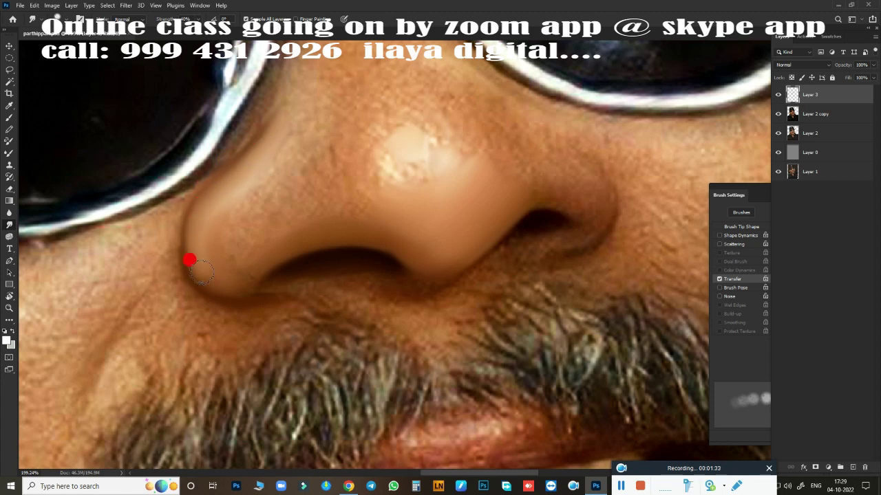
pyautogui.moveTo(323, 245); pyautogui.dragTo(225, 233)
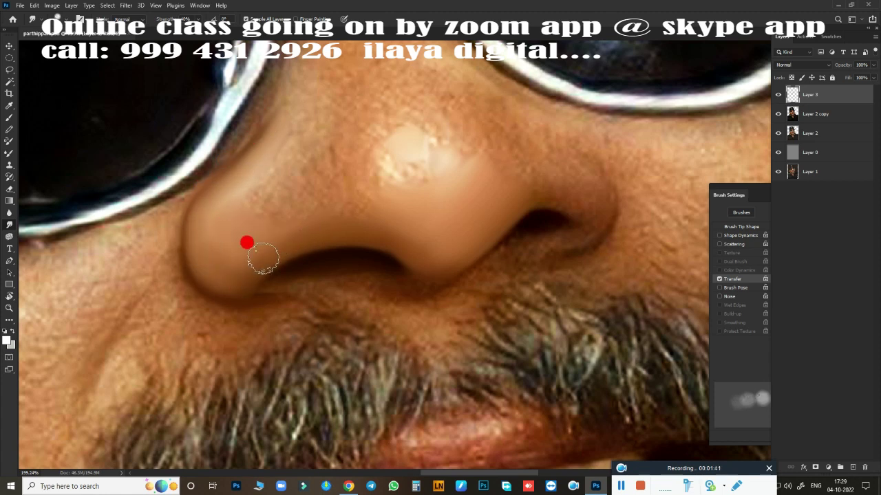
pyautogui.moveTo(262, 258)
pyautogui.mouseDown()
pyautogui.moveTo(353, 170)
pyautogui.moveTo(366, 145)
pyautogui.moveTo(407, 210)
pyautogui.moveTo(412, 199)
pyautogui.moveTo(350, 158)
pyautogui.moveTo(451, 331)
pyautogui.mouseUp()
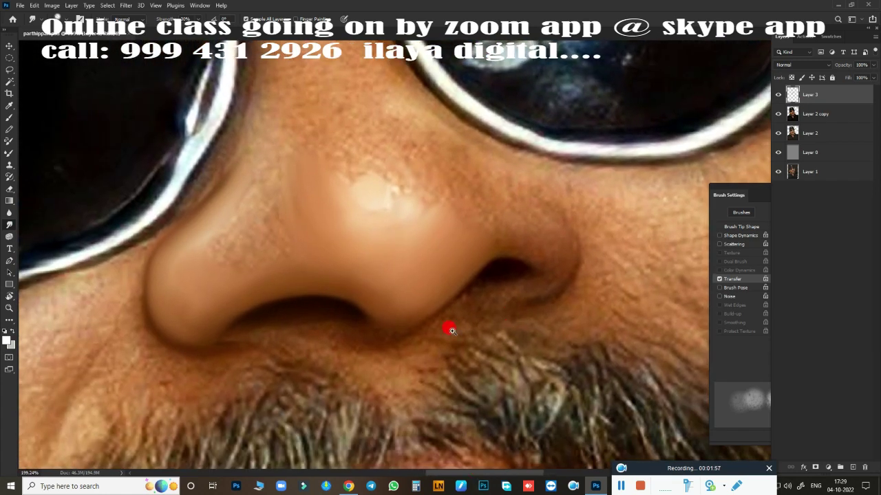
# Soften the nostril edges, the crease under the nostril and the bridge highlight
pyautogui.scroll(2, 451, 331)
pyautogui.moveTo(437, 255); pyautogui.dragTo(411, 277)
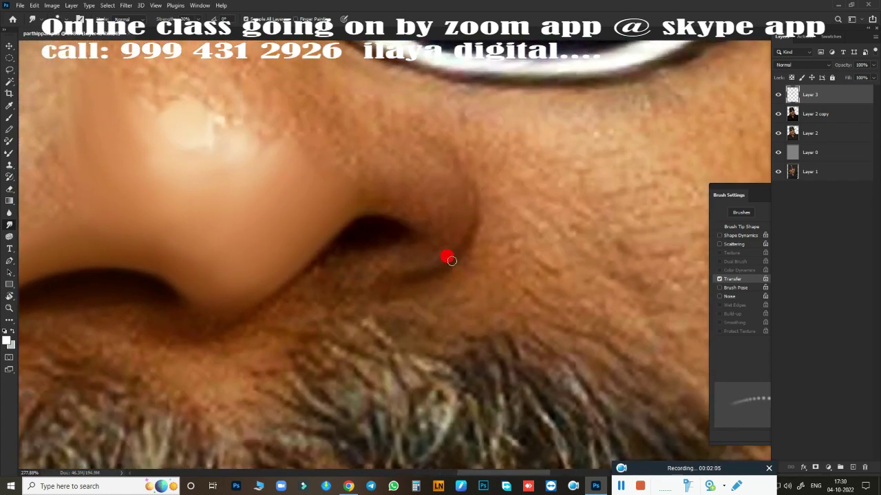
pyautogui.moveTo(459, 161); pyautogui.dragTo(385, 203)
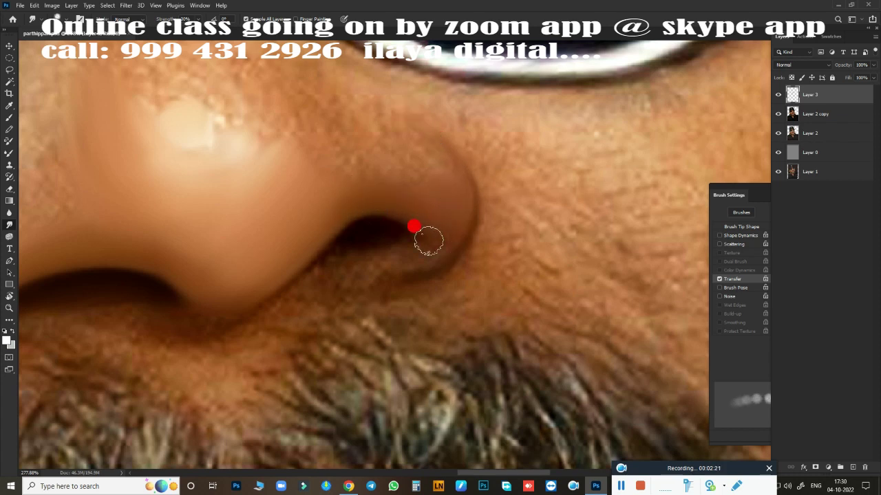
pyautogui.moveTo(365, 237); pyautogui.dragTo(382, 231)
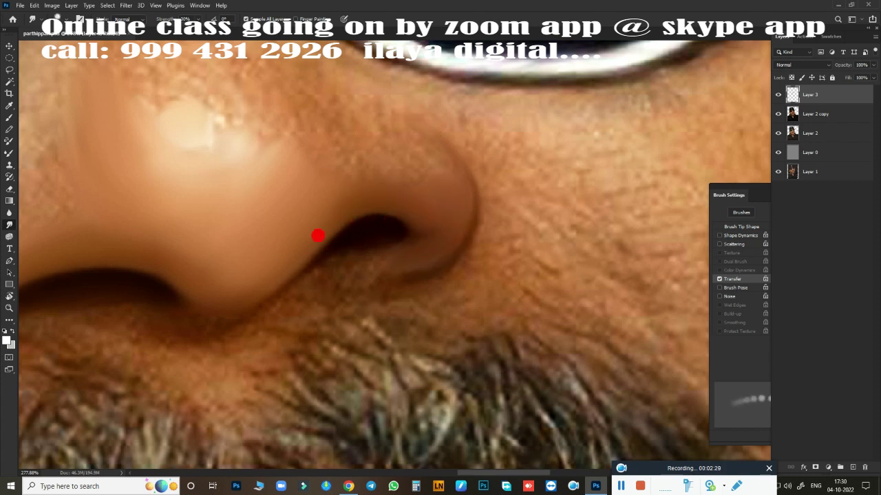
pyautogui.moveTo(280, 273); pyautogui.dragTo(166, 278)
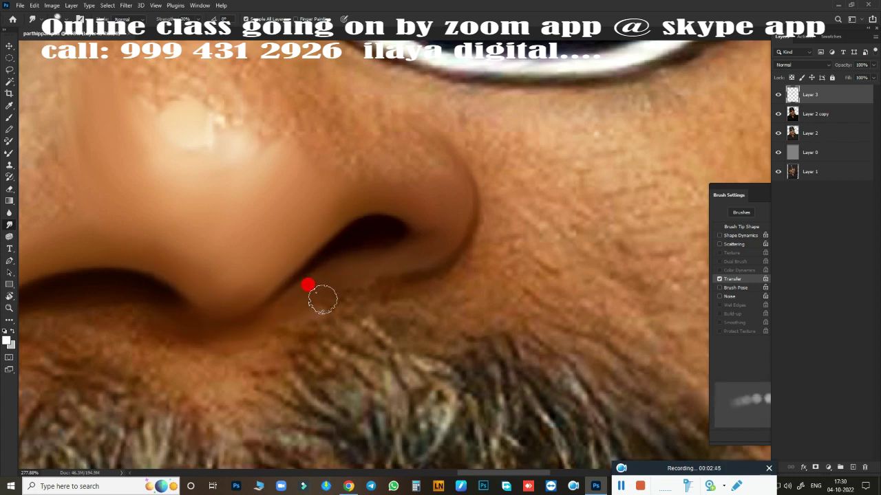
pyautogui.moveTo(323, 299); pyautogui.dragTo(455, 246)
pyautogui.moveTo(389, 118)
pyautogui.mouseDown()
pyautogui.moveTo(380, 179)
pyautogui.moveTo(356, 142)
pyautogui.moveTo(413, 147)
pyautogui.moveTo(359, 166)
pyautogui.moveTo(291, 89)
pyautogui.moveTo(331, 144)
pyautogui.mouseUp()
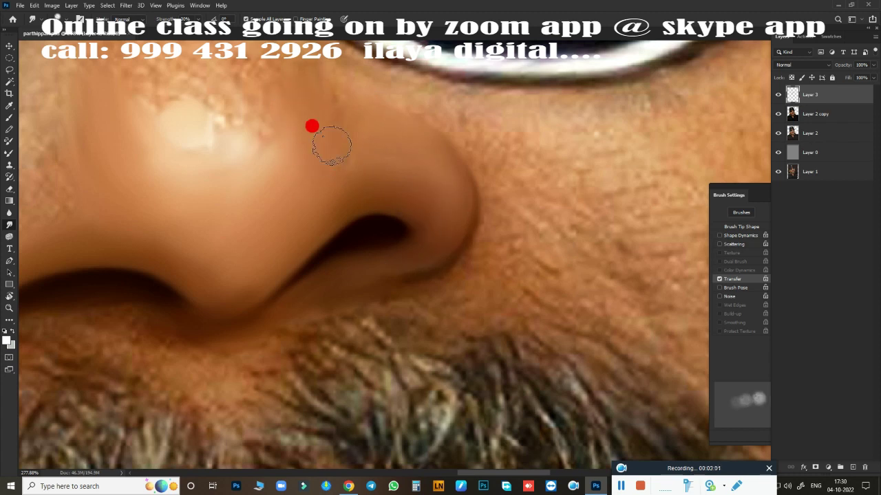
pyautogui.moveTo(356, 186); pyautogui.dragTo(213, 179)
pyautogui.moveTo(234, 145)
pyautogui.mouseDown()
pyautogui.moveTo(189, 137)
pyautogui.moveTo(239, 156)
pyautogui.mouseUp()
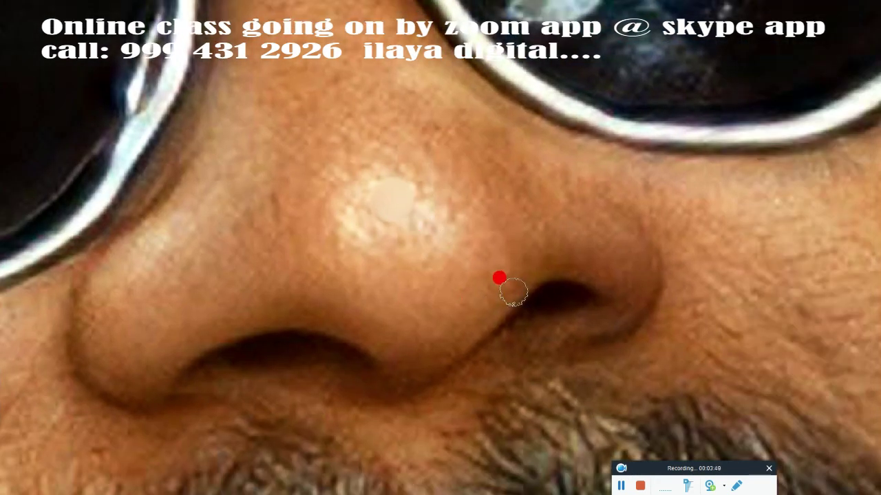
# Smooth the left nostril, nose tip and nose side with a smaller Smudge brush
pyautogui.moveTo(327, 311)
pyautogui.mouseDown()
pyautogui.moveTo(236, 316)
pyautogui.moveTo(503, 291)
pyautogui.moveTo(509, 280)
pyautogui.moveTo(392, 350)
pyautogui.moveTo(425, 354)
pyautogui.moveTo(363, 284)
pyautogui.moveTo(458, 258)
pyautogui.moveTo(422, 324)
pyautogui.moveTo(443, 314)
pyautogui.moveTo(426, 355)
pyautogui.moveTo(106, 363)
pyautogui.moveTo(88, 340)
pyautogui.moveTo(151, 264)
pyautogui.moveTo(93, 256)
pyautogui.moveTo(81, 281)
pyautogui.mouseUp()
pyautogui.moveTo(92, 311)
pyautogui.mouseDown()
pyautogui.moveTo(102, 351)
pyautogui.moveTo(144, 348)
pyautogui.mouseUp()
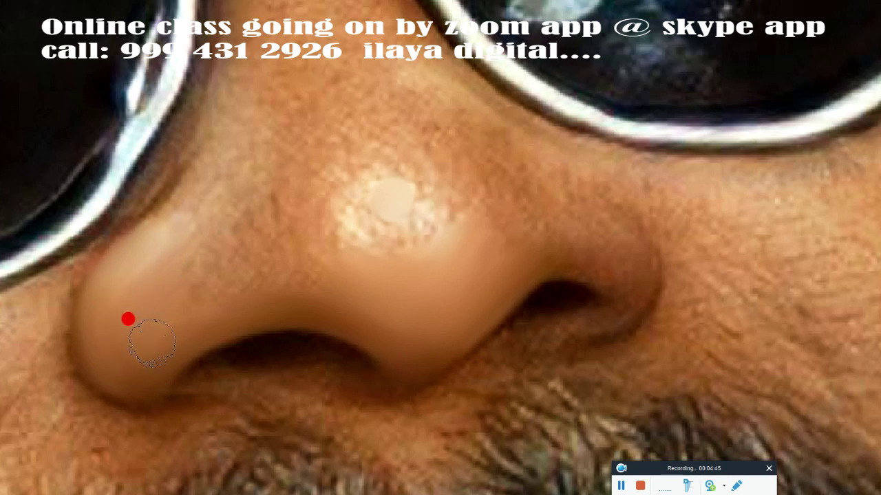
pyautogui.moveTo(256, 213)
pyautogui.mouseDown()
pyautogui.moveTo(259, 101)
pyautogui.moveTo(226, 133)
pyautogui.moveTo(319, 277)
pyautogui.mouseUp()
pyautogui.press('[')
pyautogui.press('[')
pyautogui.press('[')
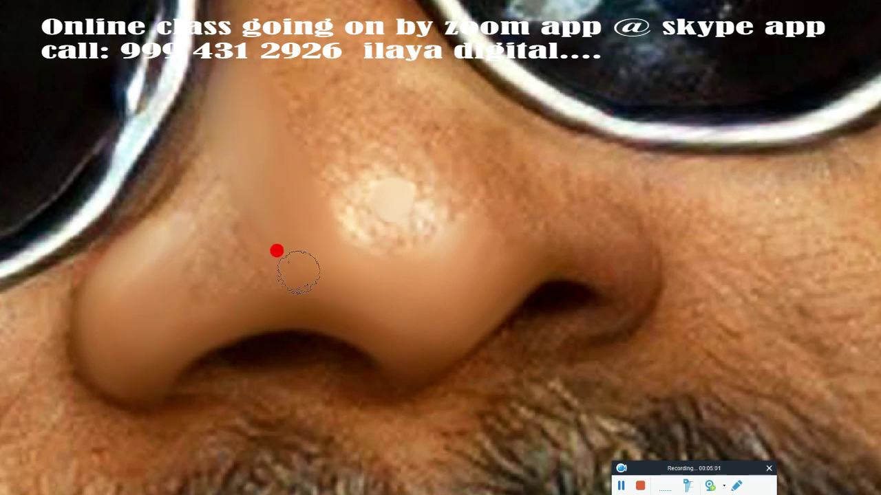
pyautogui.moveTo(256, 279)
pyautogui.mouseDown()
pyautogui.moveTo(319, 289)
pyautogui.moveTo(138, 326)
pyautogui.moveTo(166, 254)
pyautogui.moveTo(186, 253)
pyautogui.moveTo(201, 203)
pyautogui.mouseUp()
pyautogui.moveTo(278, 222)
pyautogui.mouseDown()
pyautogui.moveTo(282, 190)
pyautogui.moveTo(183, 202)
pyautogui.moveTo(107, 281)
pyautogui.mouseUp()
# With an even smaller brush, smooth the nose edge and right nostril, and blend away the white blemish
pyautogui.press('[')
pyautogui.press('[')
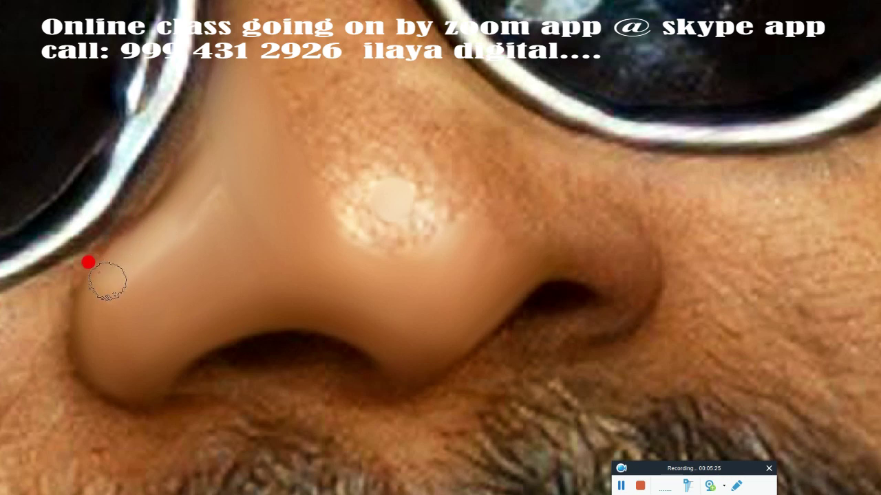
pyautogui.moveTo(217, 167); pyautogui.dragTo(184, 164)
pyautogui.moveTo(121, 265); pyautogui.dragTo(191, 179)
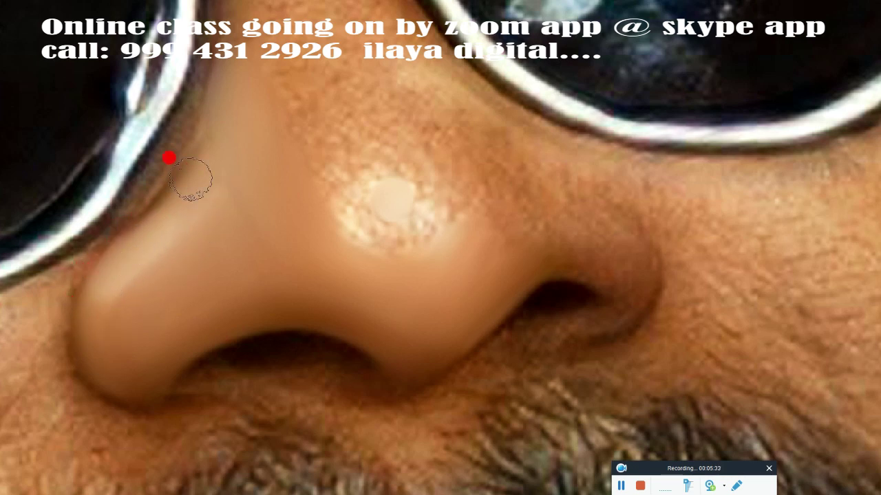
pyautogui.moveTo(544, 261)
pyautogui.mouseDown()
pyautogui.moveTo(454, 346)
pyautogui.moveTo(385, 338)
pyautogui.moveTo(597, 263)
pyautogui.mouseUp()
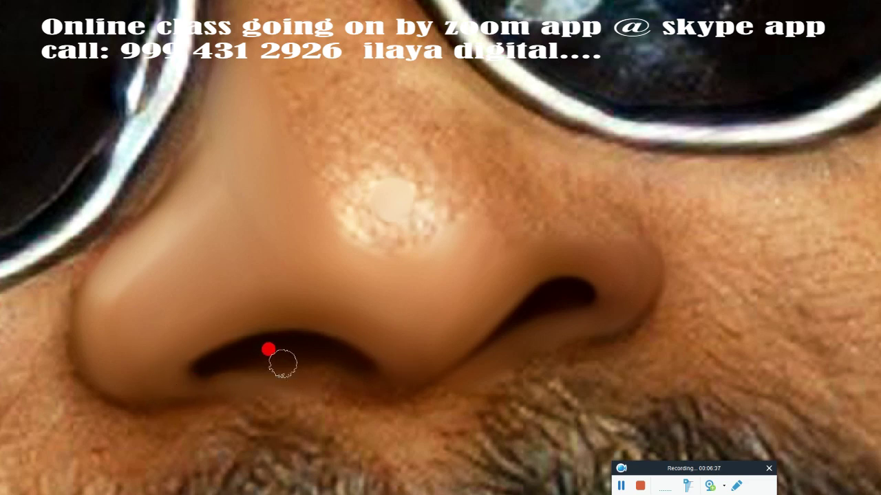
pyautogui.moveTo(369, 208)
pyautogui.mouseDown()
pyautogui.moveTo(311, 159)
pyautogui.moveTo(392, 151)
pyautogui.mouseUp()
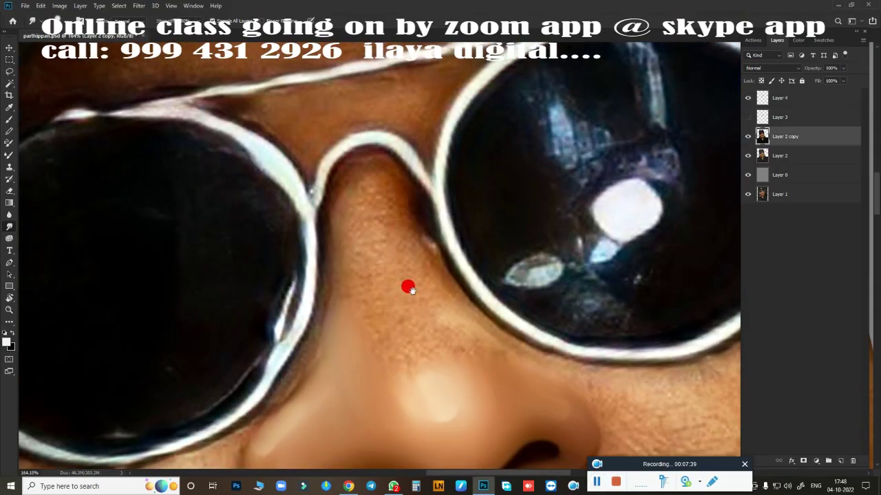
# On Layer 4, smooth the speckled upper nose bridge and the skin along the glasses frame
pyautogui.click(784, 119)
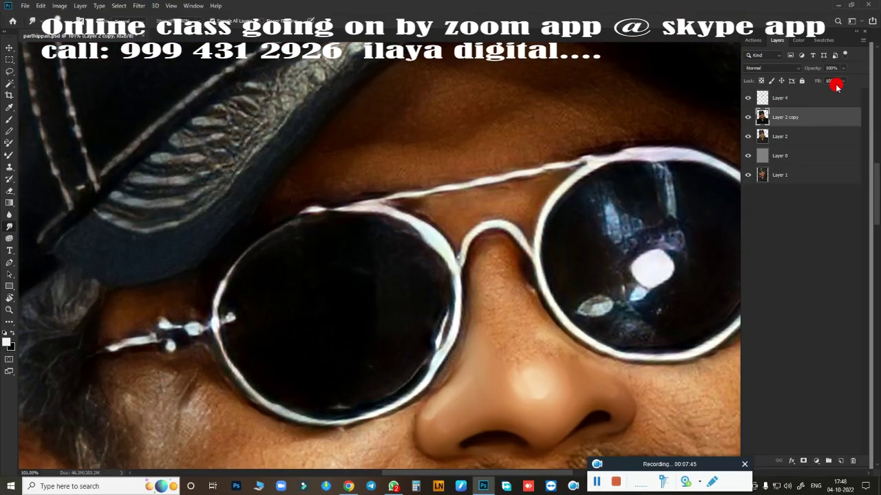
pyautogui.click(780, 97)
pyautogui.scroll(5, 458, 187)
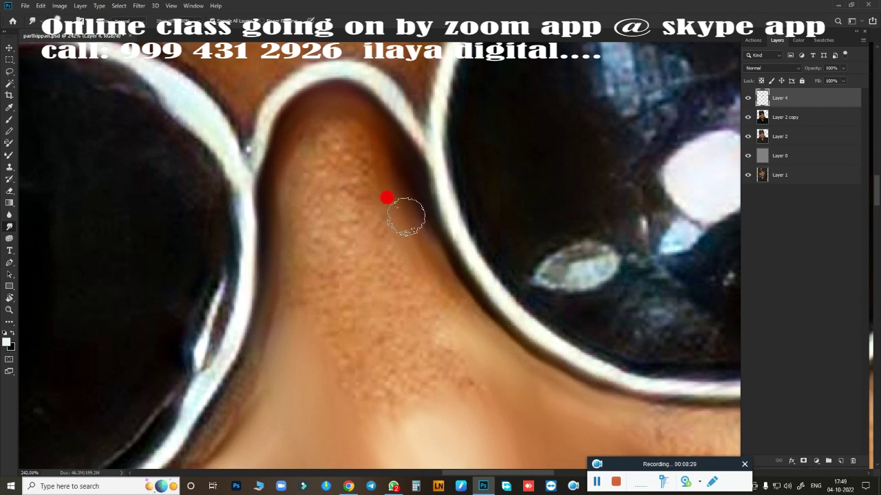
pyautogui.moveTo(281, 191)
pyautogui.mouseDown()
pyautogui.moveTo(340, 130)
pyautogui.moveTo(346, 145)
pyautogui.mouseUp()
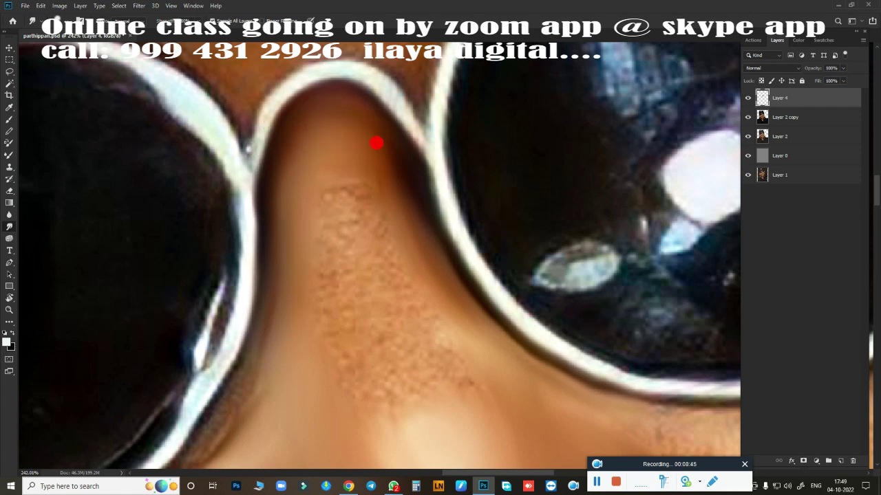
pyautogui.moveTo(337, 320); pyautogui.dragTo(432, 316)
pyautogui.moveTo(334, 211)
pyautogui.mouseDown()
pyautogui.moveTo(404, 298)
pyautogui.moveTo(373, 207)
pyautogui.moveTo(315, 279)
pyautogui.moveTo(371, 296)
pyautogui.mouseUp()
pyautogui.scroll(-3, 346, 272)
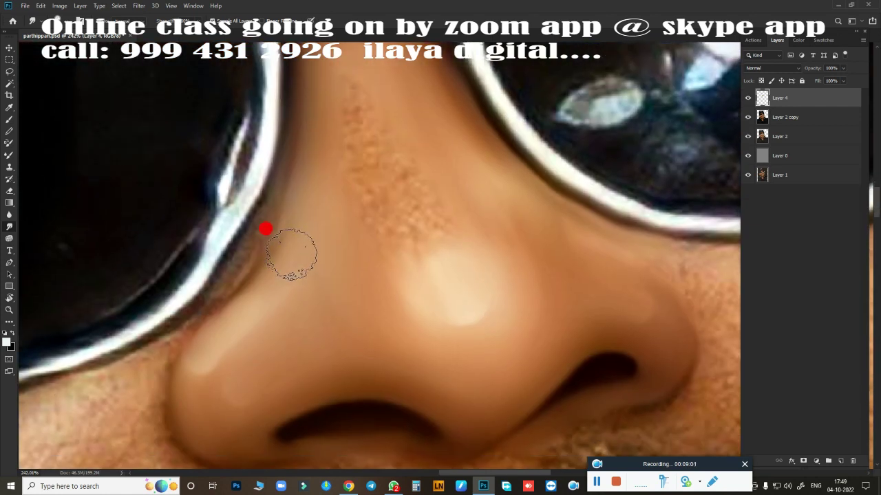
pyautogui.moveTo(256, 236)
pyautogui.mouseDown()
pyautogui.moveTo(229, 269)
pyautogui.moveTo(87, 370)
pyautogui.mouseUp()
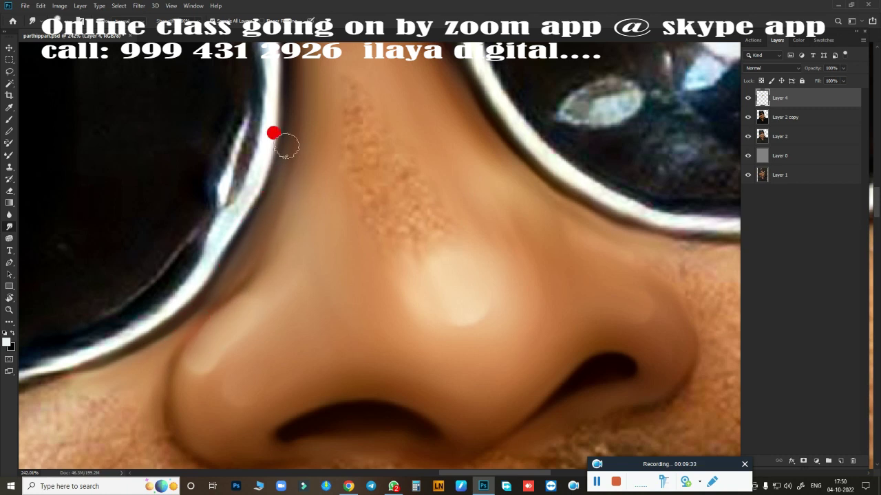
# Paint over the orange freckles and lengthen the highlight down the nose bridge
pyautogui.scroll(2, 206, 306)
pyautogui.hscroll(1, 228, 279)
pyautogui.scroll(-3, 340, 309)
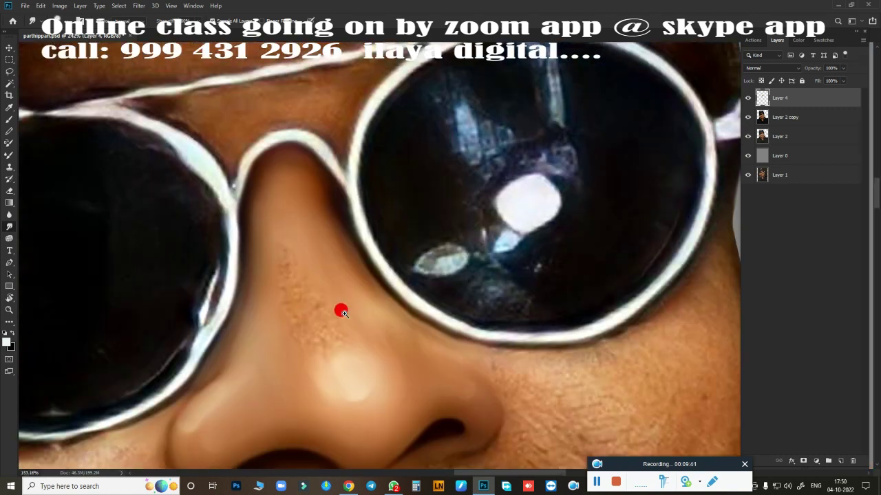
pyautogui.scroll(2, 426, 263)
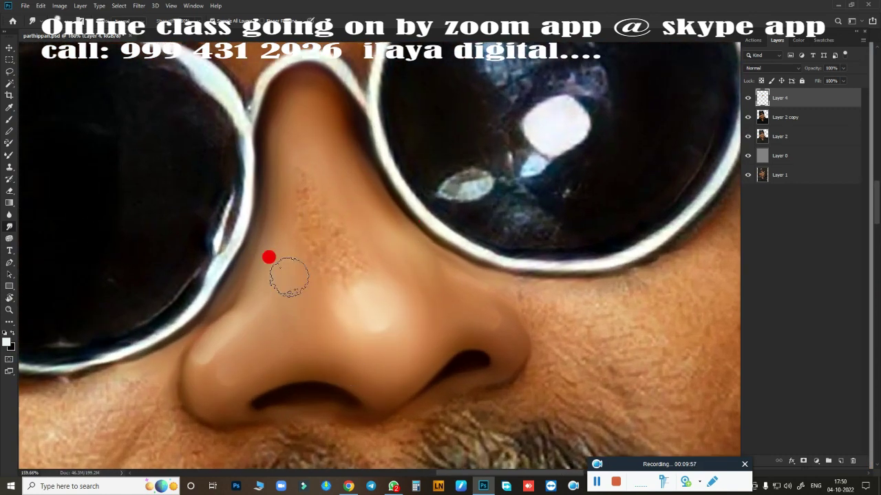
pyautogui.moveTo(269, 257)
pyautogui.mouseDown()
pyautogui.moveTo(261, 177)
pyautogui.moveTo(285, 138)
pyautogui.moveTo(281, 207)
pyautogui.moveTo(328, 255)
pyautogui.moveTo(364, 230)
pyautogui.moveTo(349, 290)
pyautogui.mouseUp()
pyautogui.moveTo(354, 256); pyautogui.dragTo(379, 329)
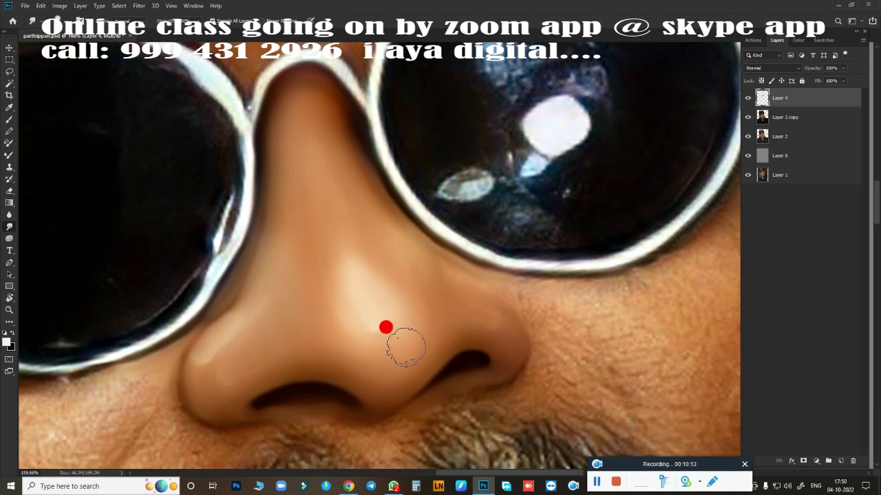
pyautogui.scroll(-5, 471, 301)
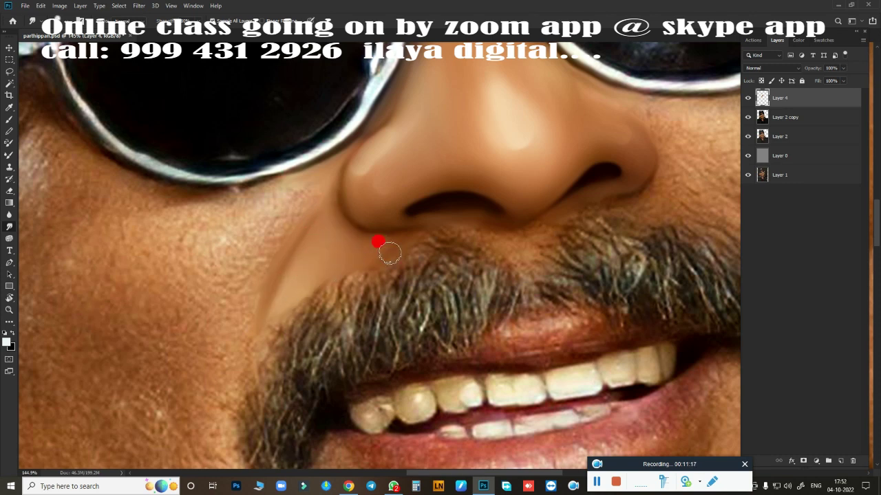
# Smooth the sunglasses' lower rim and the left cheek skin beneath it
pyautogui.moveTo(185, 187)
pyautogui.mouseDown()
pyautogui.moveTo(244, 189)
pyautogui.moveTo(293, 174)
pyautogui.mouseUp()
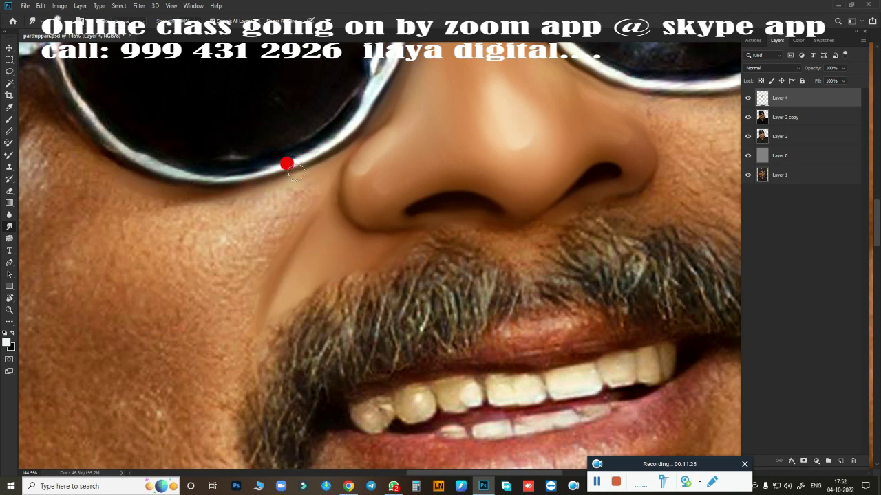
pyautogui.moveTo(39, 86); pyautogui.dragTo(58, 122)
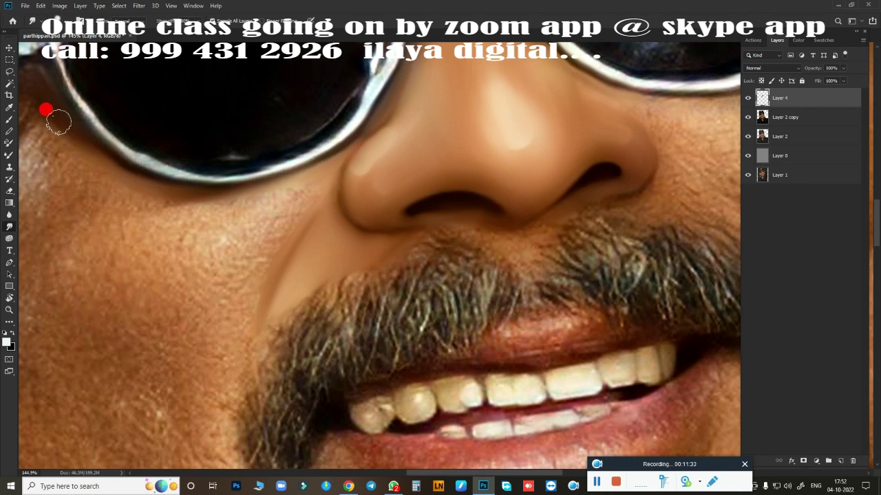
pyautogui.click(601, 482)
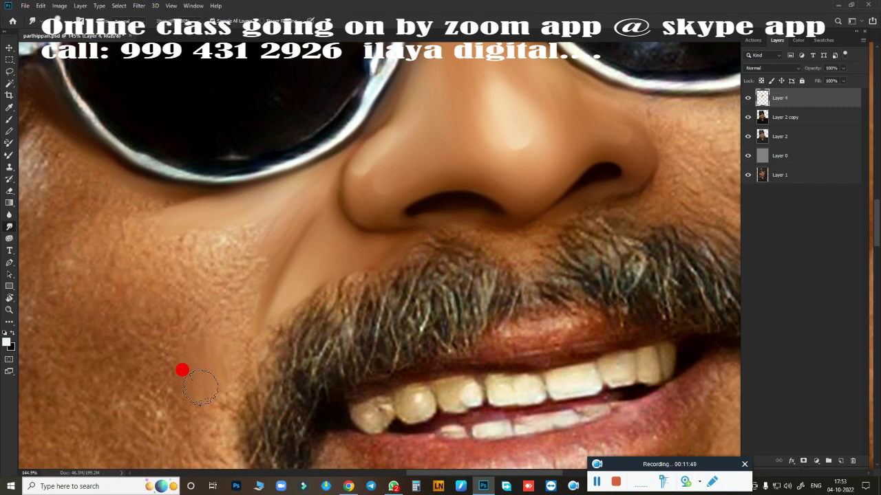
pyautogui.moveTo(119, 299)
pyautogui.mouseDown()
pyautogui.moveTo(182, 228)
pyautogui.moveTo(216, 335)
pyautogui.moveTo(165, 289)
pyautogui.moveTo(273, 183)
pyautogui.moveTo(261, 220)
pyautogui.mouseUp()
pyautogui.moveTo(332, 301); pyautogui.dragTo(411, 325)
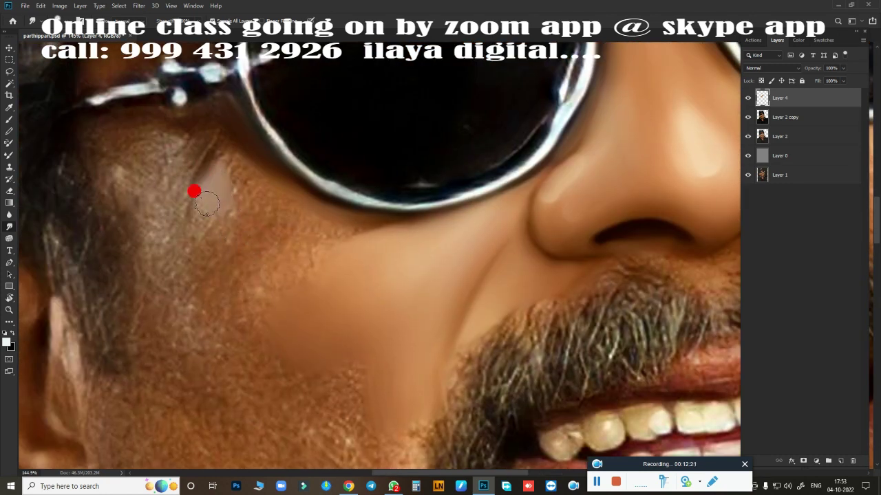
pyautogui.moveTo(194, 192)
pyautogui.mouseDown()
pyautogui.moveTo(90, 114)
pyautogui.moveTo(122, 110)
pyautogui.moveTo(148, 122)
pyautogui.moveTo(216, 84)
pyautogui.moveTo(257, 142)
pyautogui.moveTo(216, 122)
pyautogui.moveTo(164, 118)
pyautogui.moveTo(210, 112)
pyautogui.moveTo(110, 133)
pyautogui.moveTo(70, 117)
pyautogui.moveTo(133, 322)
pyautogui.moveTo(122, 151)
pyautogui.moveTo(144, 126)
pyautogui.moveTo(140, 117)
pyautogui.mouseUp()
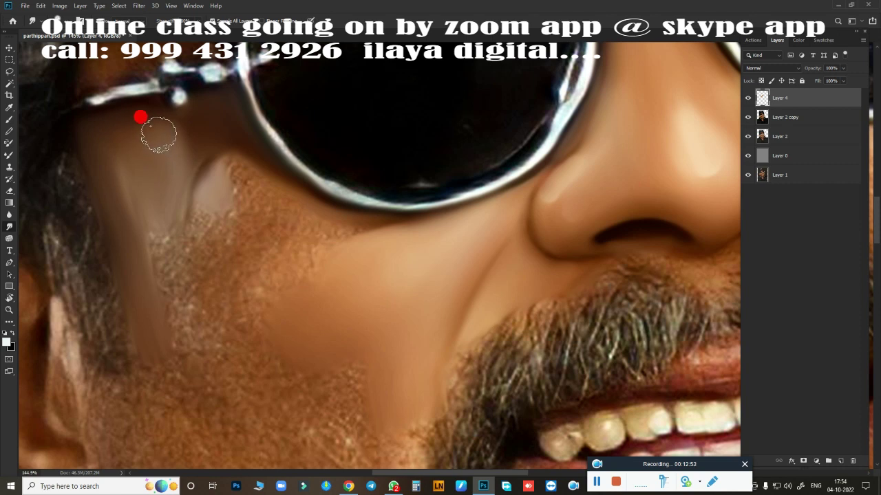
pyautogui.moveTo(138, 272)
pyautogui.mouseDown()
pyautogui.moveTo(125, 259)
pyautogui.moveTo(167, 324)
pyautogui.moveTo(153, 247)
pyautogui.moveTo(211, 195)
pyautogui.moveTo(183, 227)
pyautogui.moveTo(214, 254)
pyautogui.moveTo(280, 203)
pyautogui.moveTo(313, 220)
pyautogui.mouseUp()
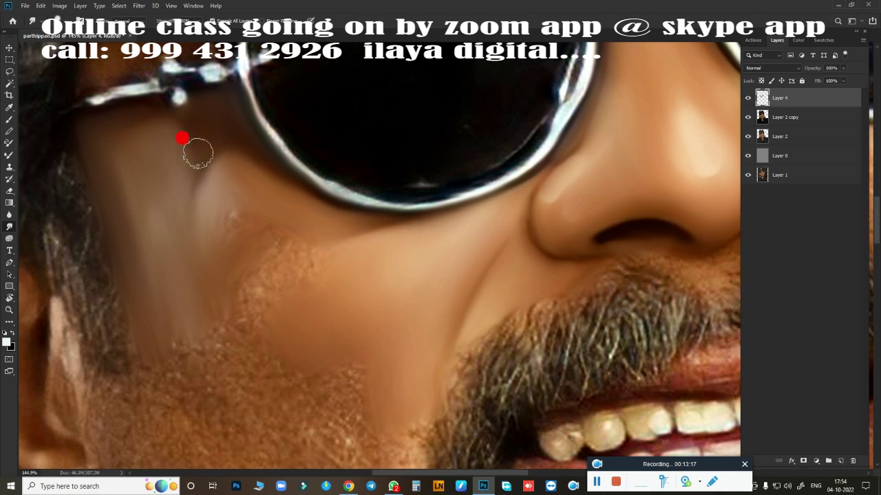
pyautogui.moveTo(171, 305)
pyautogui.mouseDown()
pyautogui.moveTo(198, 155)
pyautogui.moveTo(209, 204)
pyautogui.moveTo(159, 210)
pyautogui.moveTo(178, 284)
pyautogui.moveTo(215, 177)
pyautogui.mouseUp()
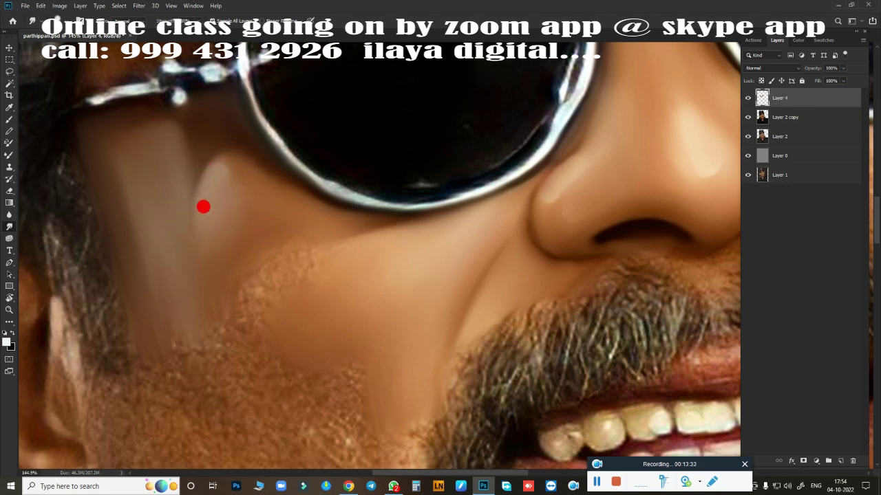
pyautogui.moveTo(203, 206)
pyautogui.mouseDown()
pyautogui.moveTo(132, 293)
pyautogui.moveTo(98, 170)
pyautogui.moveTo(212, 289)
pyautogui.moveTo(286, 238)
pyautogui.moveTo(355, 222)
pyautogui.moveTo(225, 171)
pyautogui.moveTo(227, 262)
pyautogui.moveTo(338, 301)
pyautogui.mouseUp()
# Smudge the speckled cheek skin down toward the jaw to an even finish
pyautogui.scroll(-5, 338, 300)
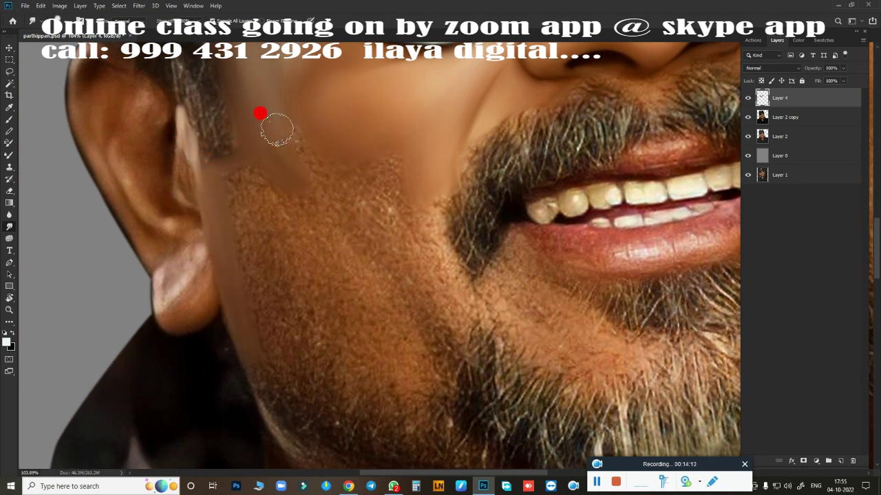
pyautogui.moveTo(389, 247)
pyautogui.mouseDown()
pyautogui.moveTo(393, 242)
pyautogui.moveTo(310, 269)
pyautogui.moveTo(307, 344)
pyautogui.moveTo(347, 261)
pyautogui.moveTo(331, 279)
pyautogui.moveTo(338, 252)
pyautogui.moveTo(265, 275)
pyautogui.moveTo(287, 272)
pyautogui.moveTo(242, 177)
pyautogui.moveTo(237, 261)
pyautogui.mouseUp()
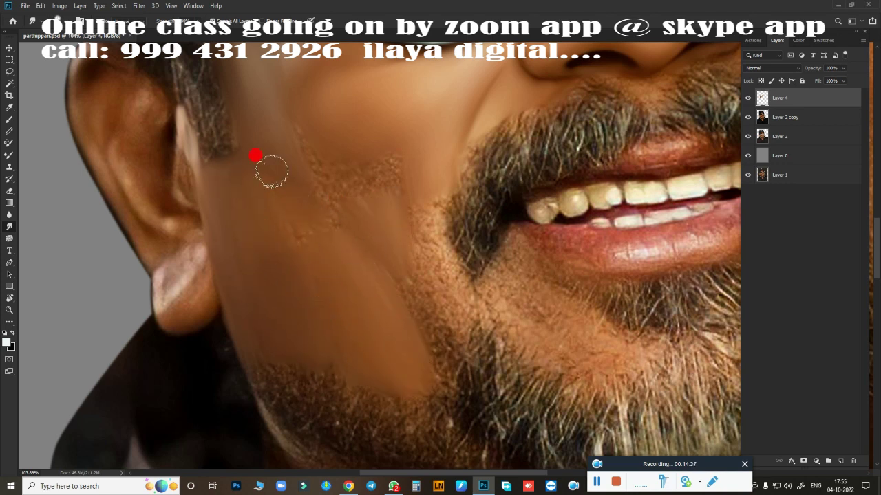
pyautogui.moveTo(296, 213)
pyautogui.mouseDown()
pyautogui.moveTo(324, 177)
pyautogui.moveTo(413, 227)
pyautogui.moveTo(438, 317)
pyautogui.moveTo(457, 313)
pyautogui.moveTo(418, 294)
pyautogui.moveTo(436, 218)
pyautogui.moveTo(441, 232)
pyautogui.moveTo(421, 252)
pyautogui.moveTo(344, 134)
pyautogui.moveTo(351, 89)
pyautogui.mouseUp()
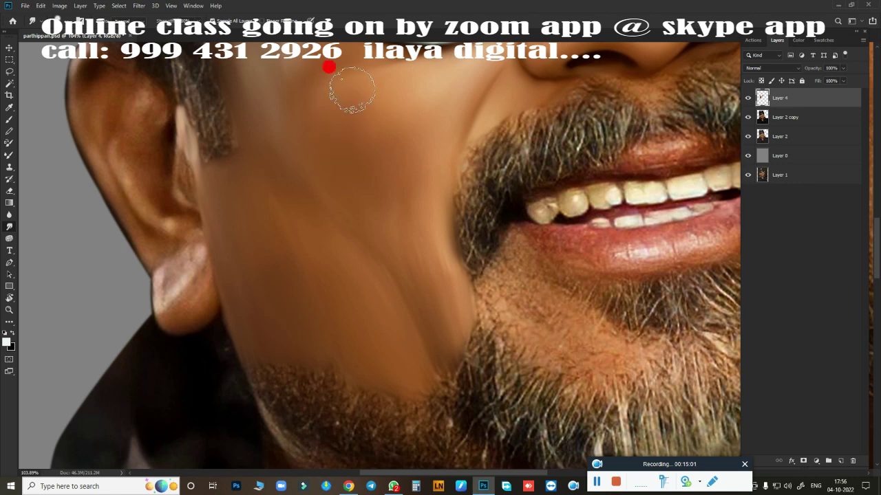
pyautogui.moveTo(339, 147)
pyautogui.mouseDown()
pyautogui.moveTo(344, 95)
pyautogui.moveTo(409, 158)
pyautogui.moveTo(431, 270)
pyautogui.mouseUp()
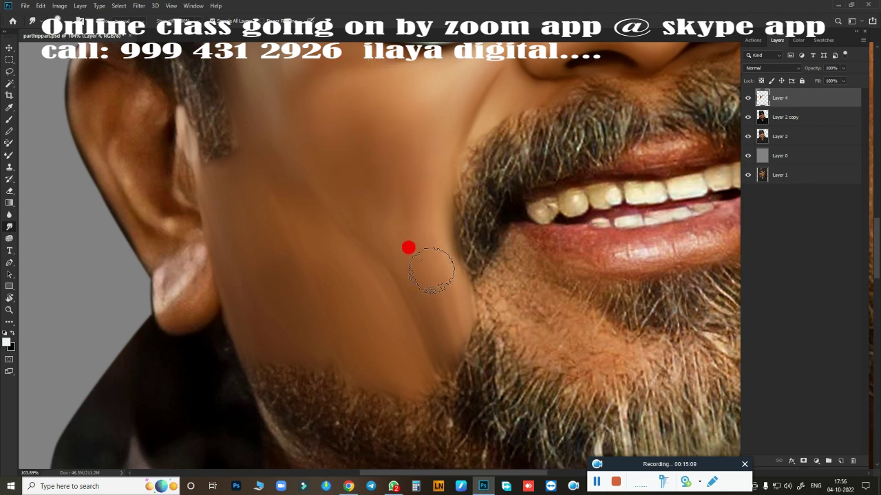
pyautogui.moveTo(335, 234); pyautogui.dragTo(390, 223)
pyautogui.moveTo(423, 263)
pyautogui.mouseDown()
pyautogui.moveTo(318, 236)
pyautogui.moveTo(374, 318)
pyautogui.moveTo(417, 90)
pyautogui.moveTo(361, 230)
pyautogui.mouseUp()
pyautogui.scroll(4, 334, 194)
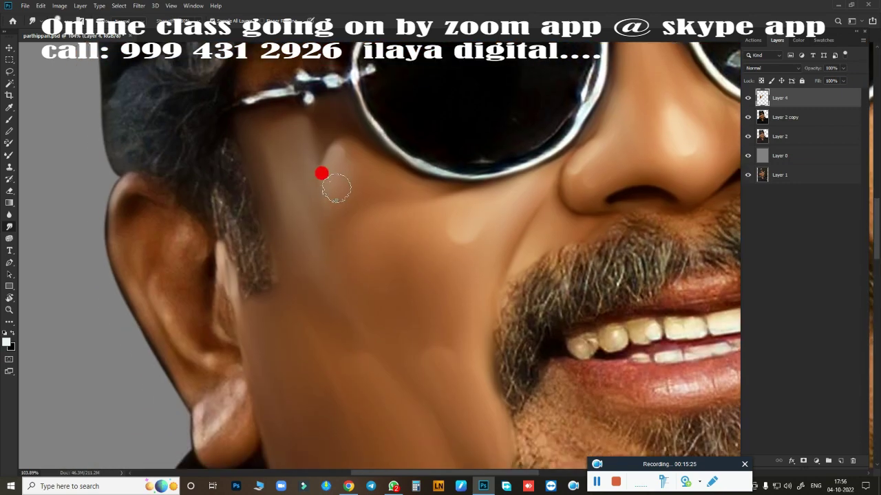
pyautogui.moveTo(292, 227)
pyautogui.mouseDown()
pyautogui.moveTo(457, 314)
pyautogui.moveTo(441, 269)
pyautogui.moveTo(488, 319)
pyautogui.moveTo(495, 262)
pyautogui.moveTo(542, 291)
pyautogui.moveTo(289, 232)
pyautogui.mouseUp()
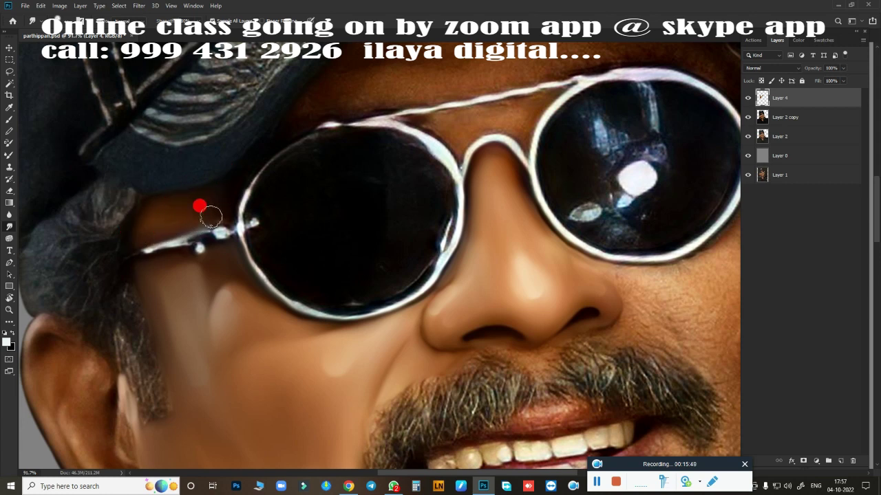
# Smooth the temple skin above the left sunglass arm and the arm itself
pyautogui.moveTo(210, 217); pyautogui.dragTo(205, 199)
pyautogui.moveTo(141, 254)
pyautogui.mouseDown()
pyautogui.moveTo(210, 227)
pyautogui.moveTo(146, 253)
pyautogui.mouseUp()
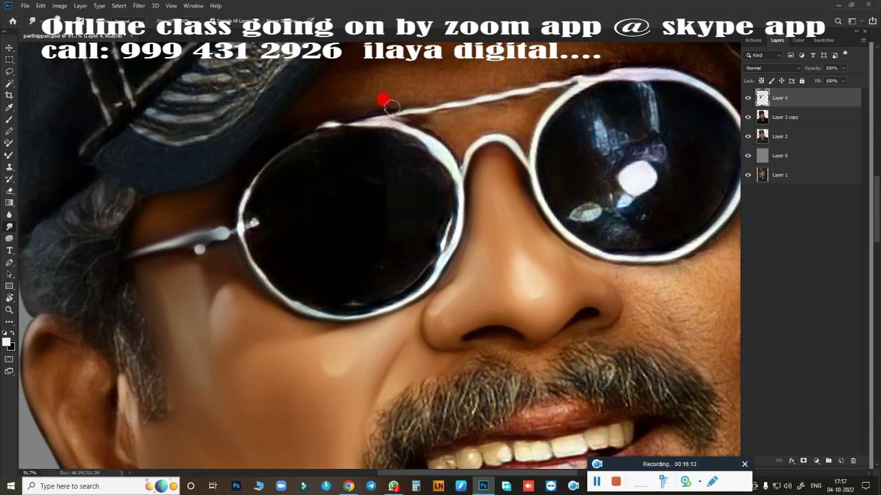
pyautogui.scroll(5, 390, 107)
pyautogui.hscroll(5, 393, 220)
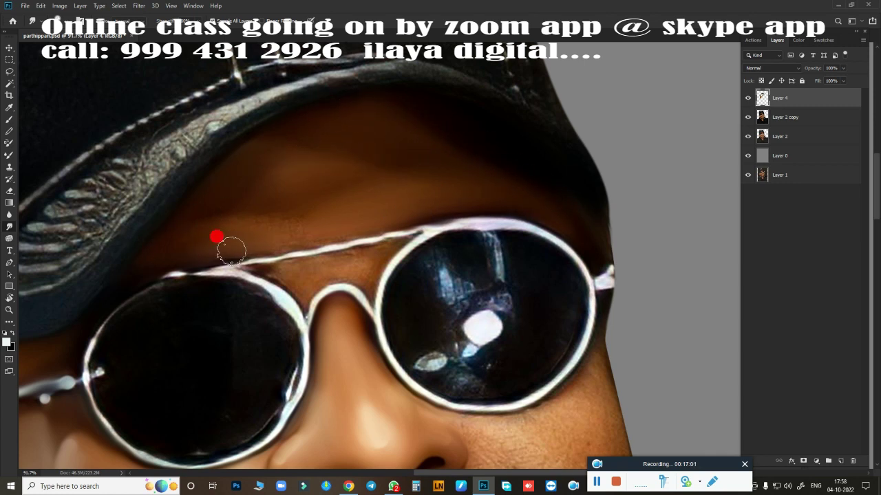
# Turn the traced bridge path into a selection feathered by 1.5 px
pyautogui.press(']')
pyautogui.press(']')
pyautogui.press(']')
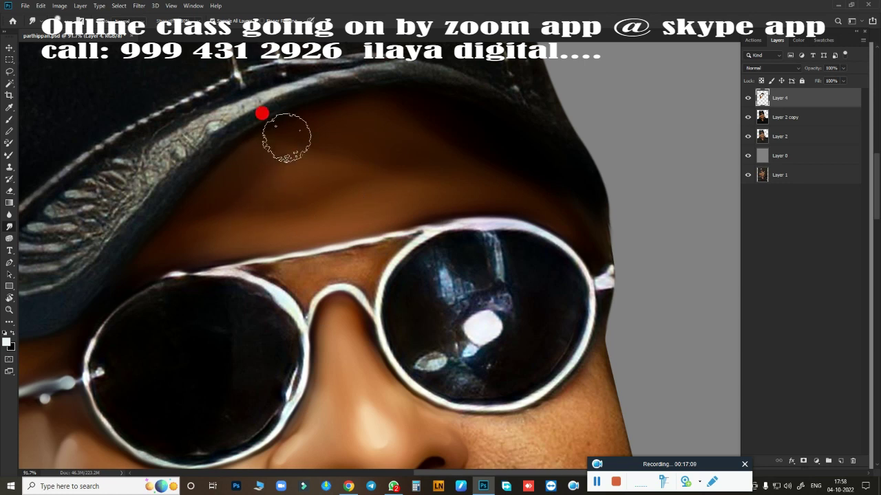
pyautogui.press('[')
pyautogui.press('[')
pyautogui.press('[')
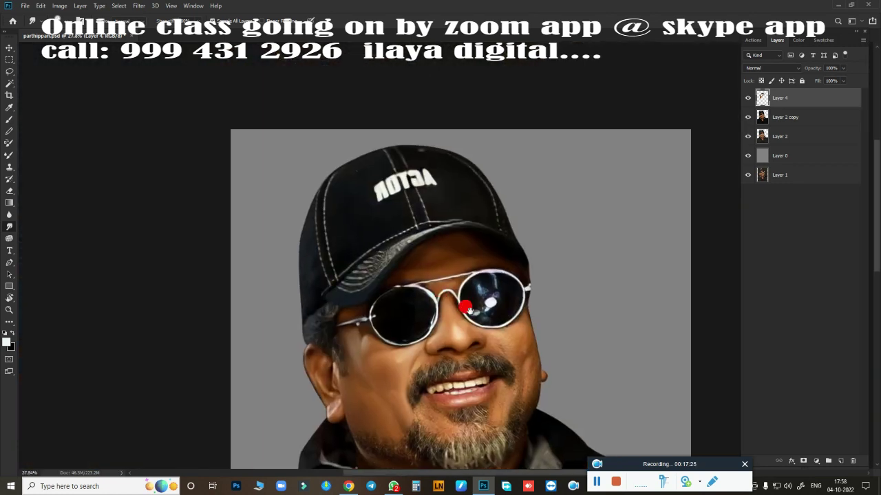
pyautogui.scroll(-3, 386, 172)
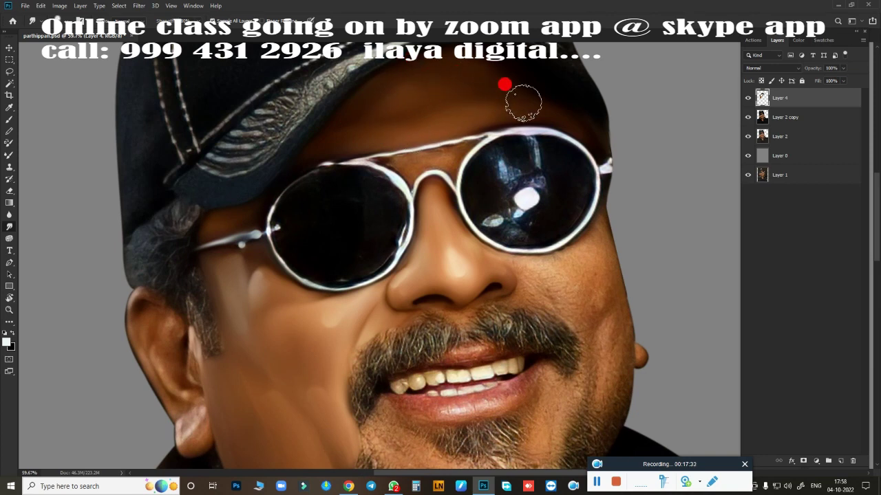
pyautogui.scroll(3, 487, 203)
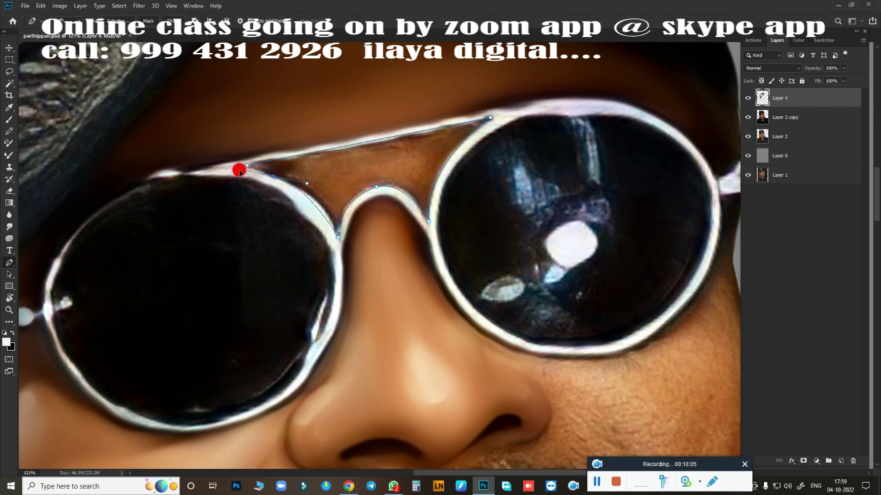
pyautogui.rightClick(346, 255)
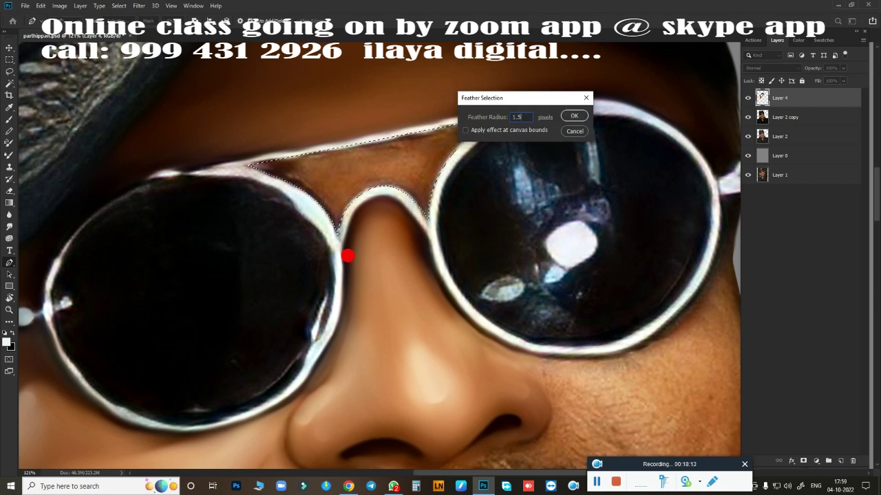
pyautogui.press('Return')
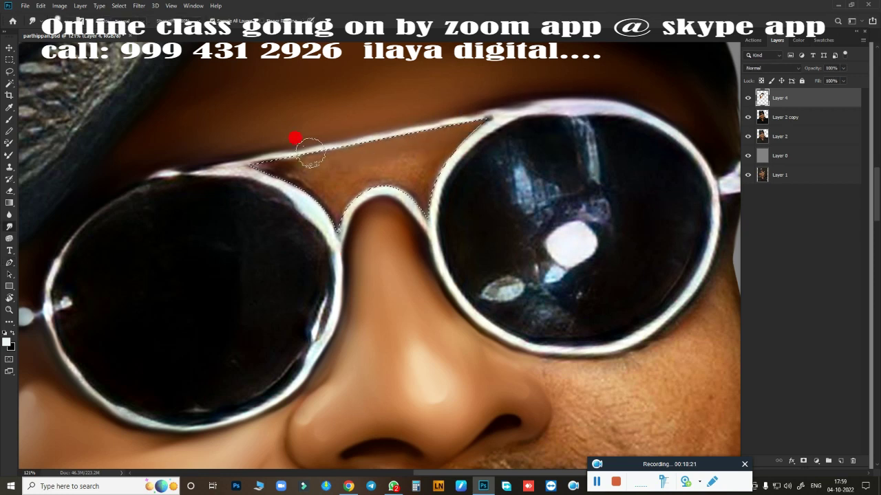
# Smudge the skin between the lenses inside the selection, then deselect and fit the portrait on screen
pyautogui.moveTo(361, 165)
pyautogui.mouseDown()
pyautogui.moveTo(333, 221)
pyautogui.moveTo(344, 200)
pyautogui.moveTo(417, 215)
pyautogui.mouseUp()
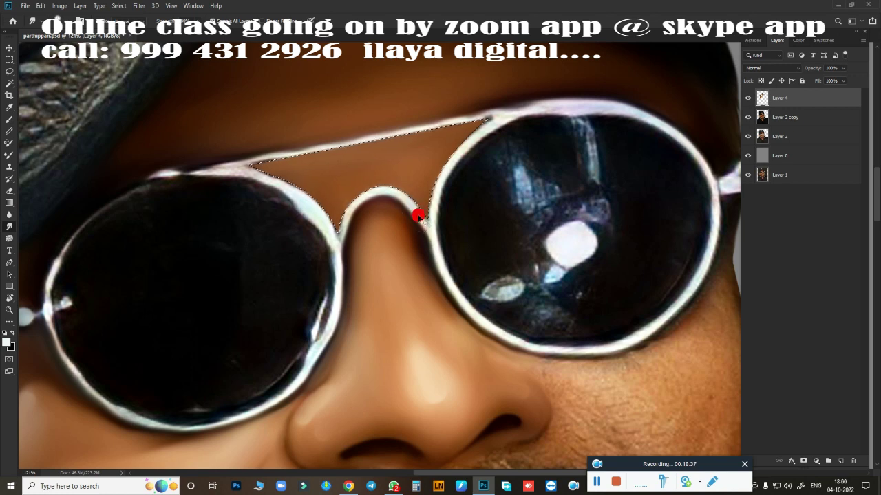
pyautogui.scroll(3, 418, 213)
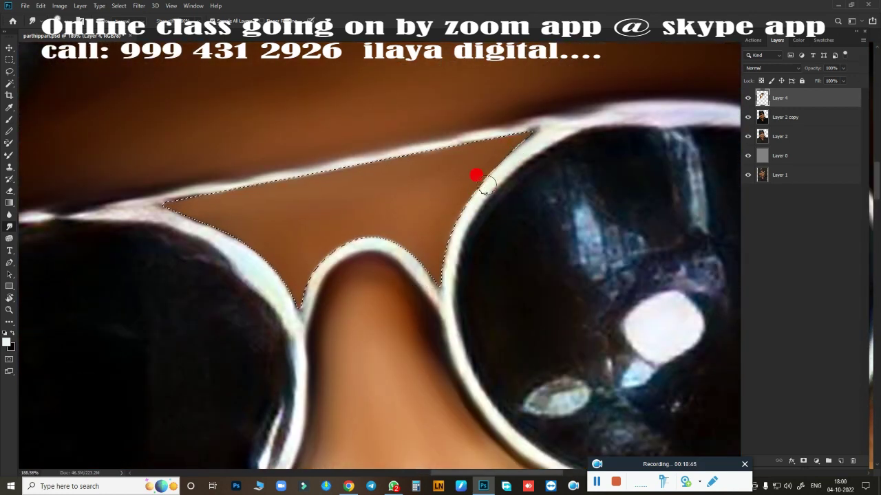
pyautogui.moveTo(476, 177)
pyautogui.mouseDown()
pyautogui.moveTo(251, 250)
pyautogui.moveTo(200, 222)
pyautogui.moveTo(177, 193)
pyautogui.moveTo(471, 135)
pyautogui.mouseUp()
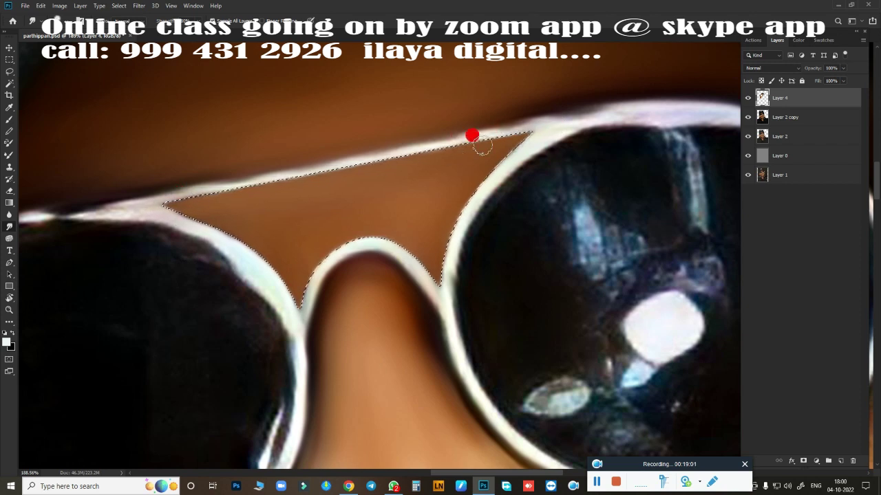
pyautogui.hotkey('ctrl', 'd')
pyautogui.hotkey('ctrl', '0')
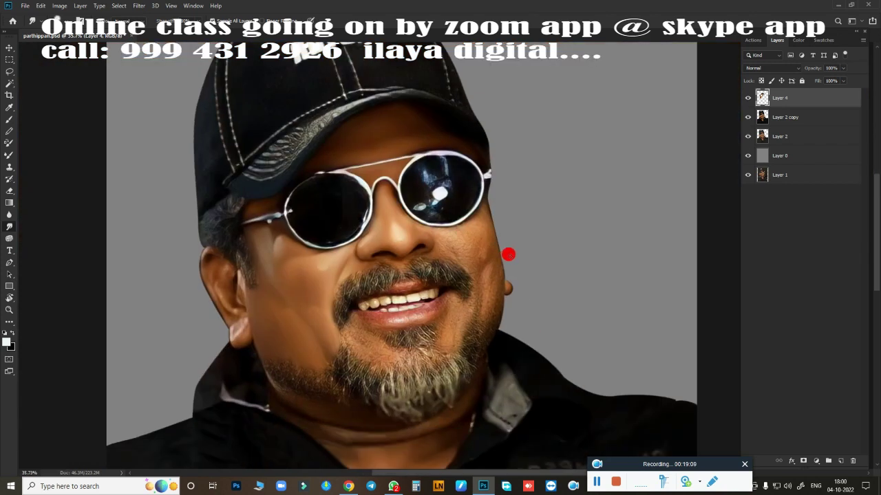
pyautogui.scroll(3, 433, 222)
pyautogui.scroll(2, 450, 236)
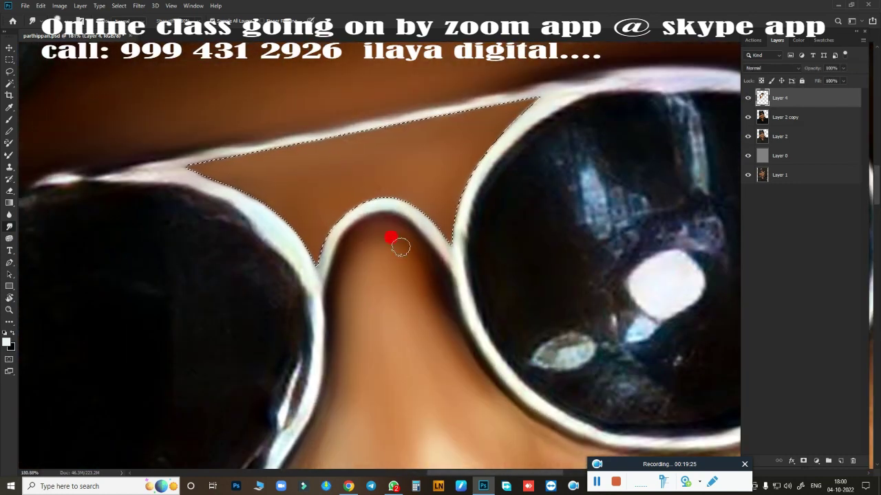
# On a new Layer 5, smudge skin tone left and right across the strip between the lenses
pyautogui.click(840, 455)
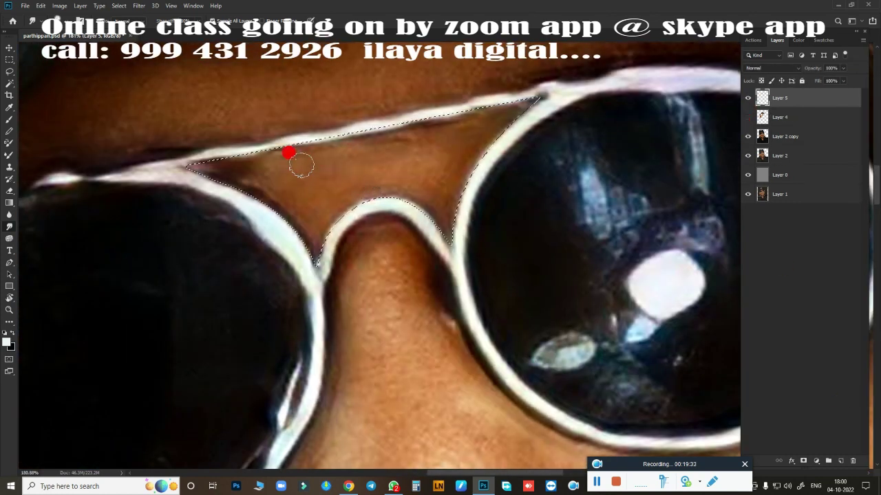
pyautogui.moveTo(171, 163); pyautogui.dragTo(293, 145)
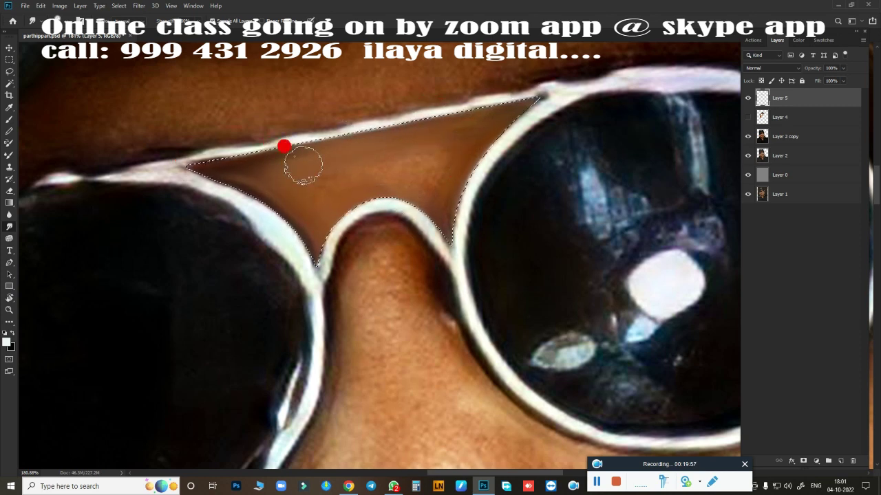
pyautogui.moveTo(283, 146); pyautogui.dragTo(440, 133)
pyautogui.moveTo(364, 166); pyautogui.dragTo(213, 162)
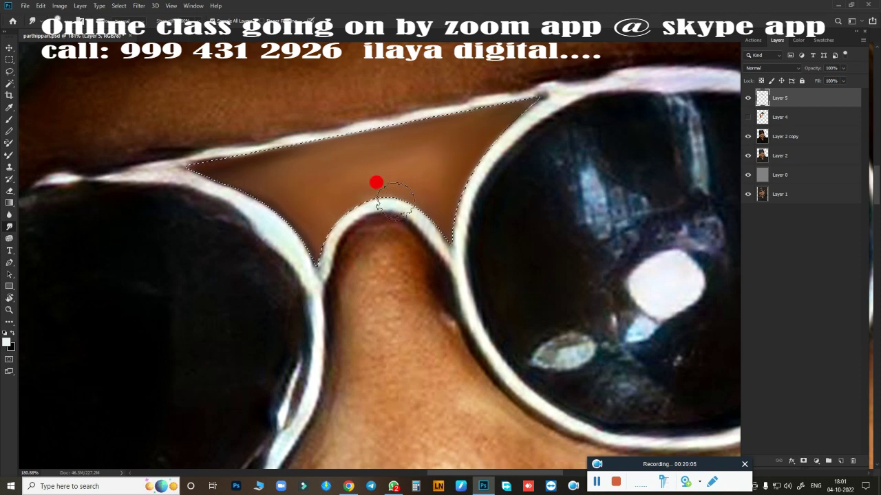
pyautogui.scroll(-1, 413, 295)
pyautogui.scroll(-4, 417, 298)
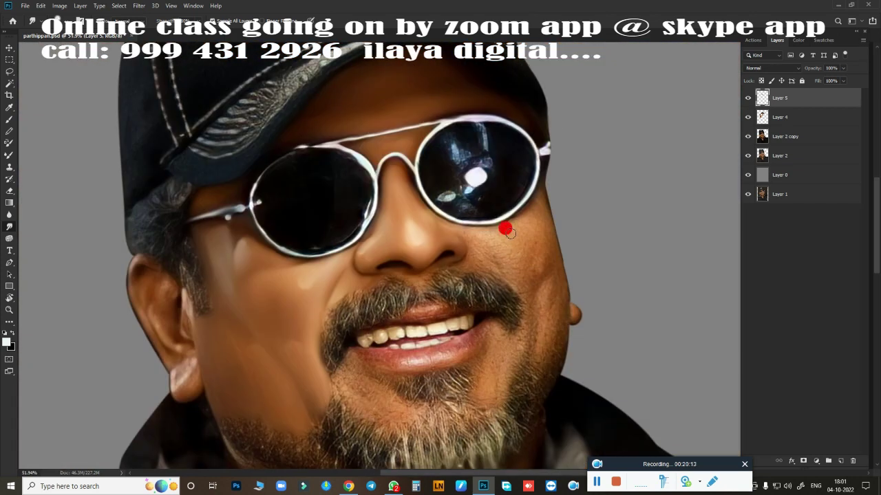
pyautogui.scroll(2, 505, 229)
pyautogui.scroll(2, 544, 165)
pyautogui.scroll(1, 560, 277)
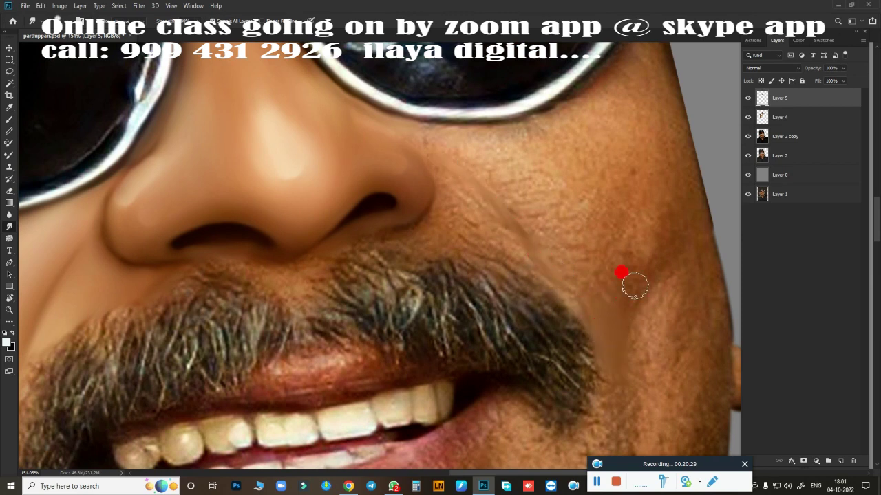
# Smooth the lighter streak down the right cheek and the upper cheek below the glasses
pyautogui.moveTo(634, 286)
pyautogui.mouseDown()
pyautogui.moveTo(652, 258)
pyautogui.moveTo(651, 334)
pyautogui.moveTo(654, 320)
pyautogui.moveTo(702, 339)
pyautogui.moveTo(599, 256)
pyautogui.moveTo(558, 257)
pyautogui.moveTo(599, 191)
pyautogui.moveTo(626, 227)
pyautogui.moveTo(665, 152)
pyautogui.moveTo(598, 277)
pyautogui.moveTo(612, 230)
pyautogui.moveTo(596, 278)
pyautogui.moveTo(602, 260)
pyautogui.mouseUp()
pyautogui.moveTo(633, 386)
pyautogui.mouseDown()
pyautogui.moveTo(609, 84)
pyautogui.moveTo(452, 133)
pyautogui.moveTo(575, 108)
pyautogui.moveTo(454, 154)
pyautogui.moveTo(577, 272)
pyautogui.moveTo(612, 134)
pyautogui.moveTo(557, 190)
pyautogui.moveTo(491, 163)
pyautogui.moveTo(613, 145)
pyautogui.moveTo(601, 262)
pyautogui.moveTo(610, 227)
pyautogui.moveTo(336, 145)
pyautogui.moveTo(368, 148)
pyautogui.mouseUp()
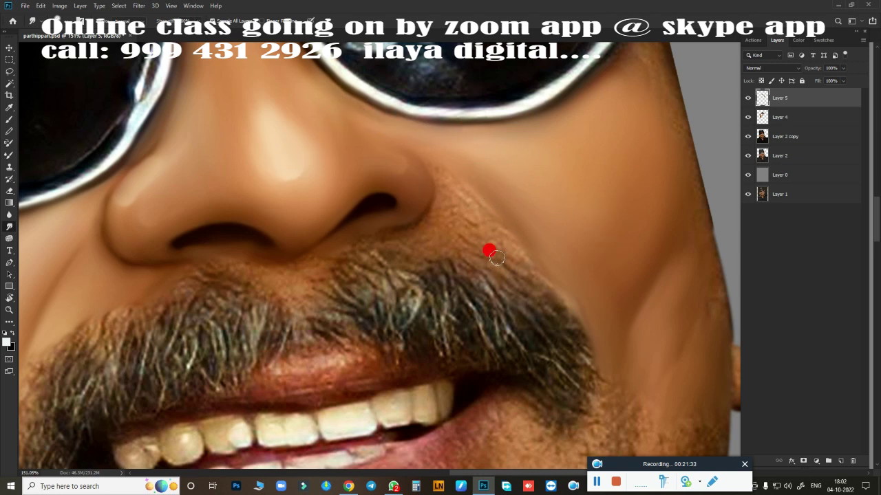
pyautogui.scroll(-5, 482, 268)
pyautogui.scroll(6, 515, 274)
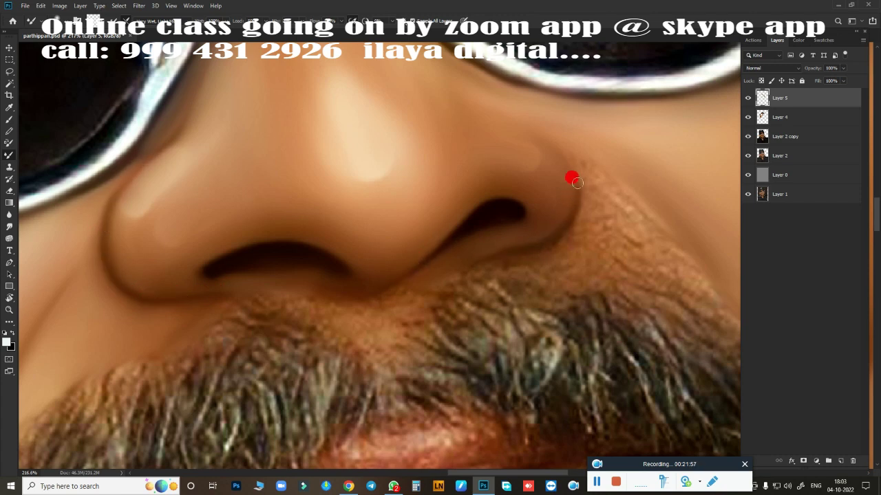
pyautogui.scroll(-5, 471, 270)
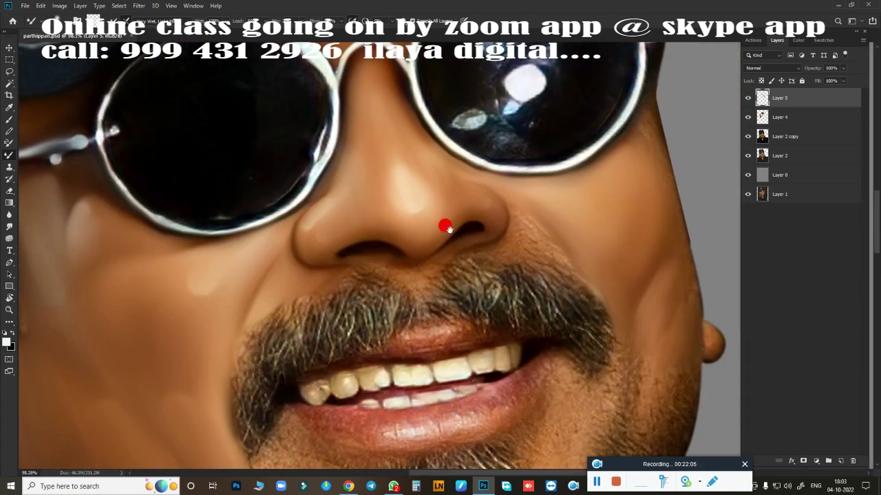
pyautogui.scroll(4, 502, 247)
# Smooth the grainy nose-to-cheek crease and the hairy skin above the mustache
pyautogui.moveTo(420, 163); pyautogui.dragTo(531, 240)
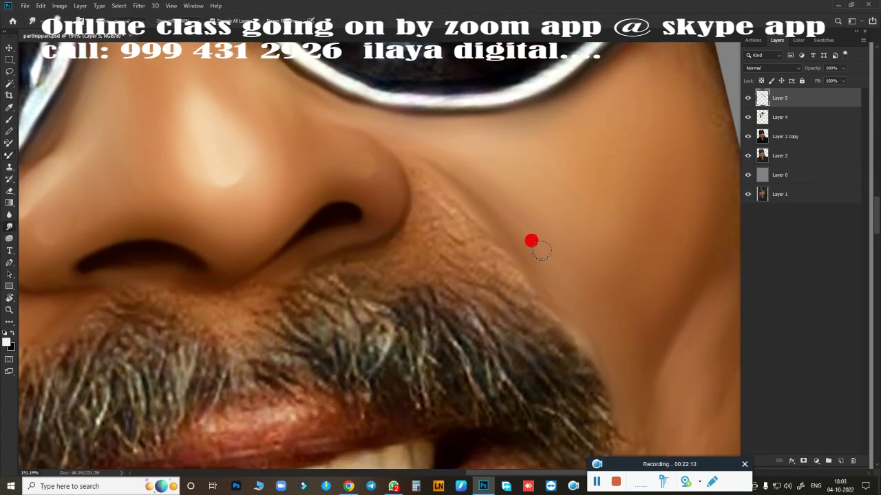
pyautogui.moveTo(427, 214); pyautogui.dragTo(457, 216)
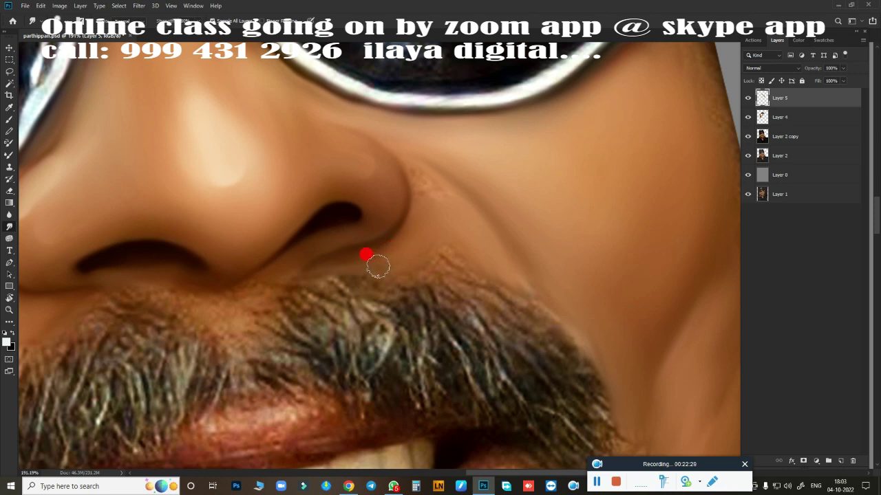
pyautogui.moveTo(398, 273)
pyautogui.mouseDown()
pyautogui.moveTo(466, 264)
pyautogui.moveTo(441, 238)
pyautogui.moveTo(476, 250)
pyautogui.moveTo(501, 278)
pyautogui.mouseUp()
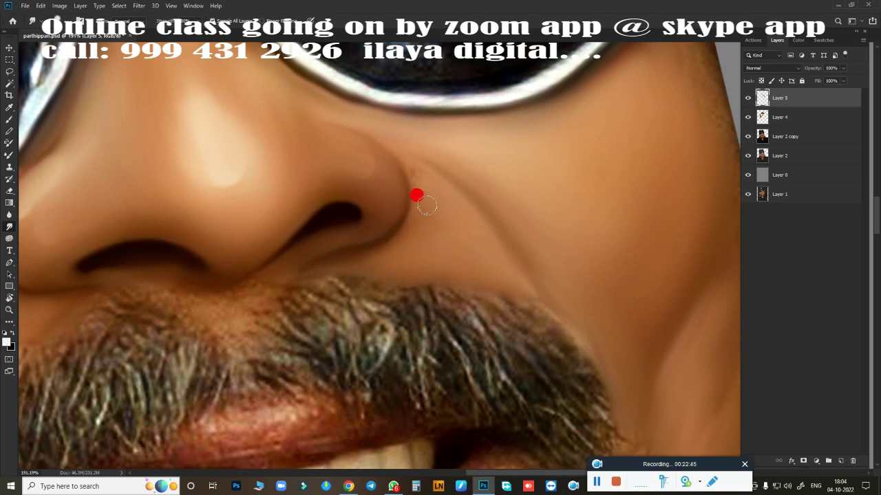
pyautogui.press('e')
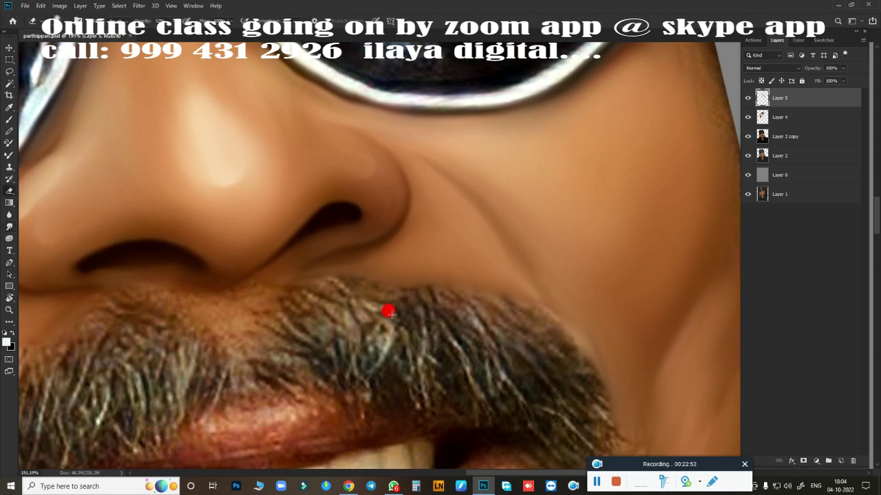
pyautogui.moveTo(434, 283); pyautogui.dragTo(589, 240)
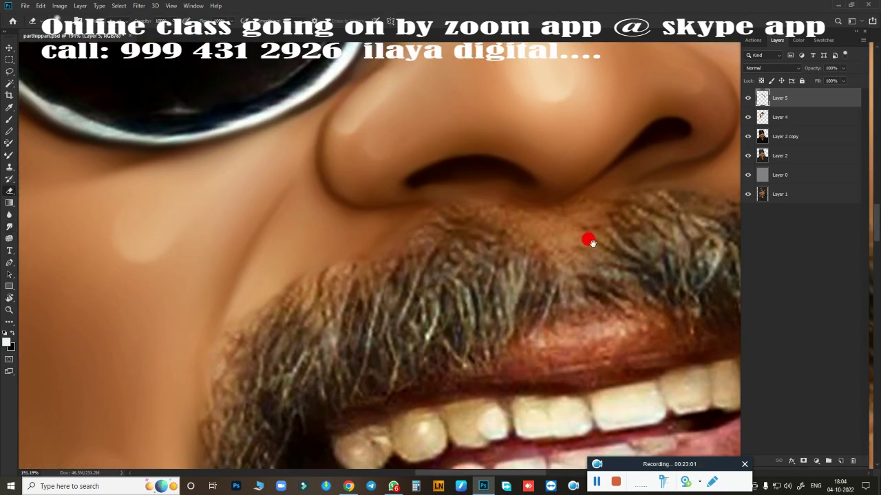
# Delete Layer 4, then smooth the skin along the face's outer edge and down the cheek
pyautogui.click(784, 116)
pyautogui.press('Delete')
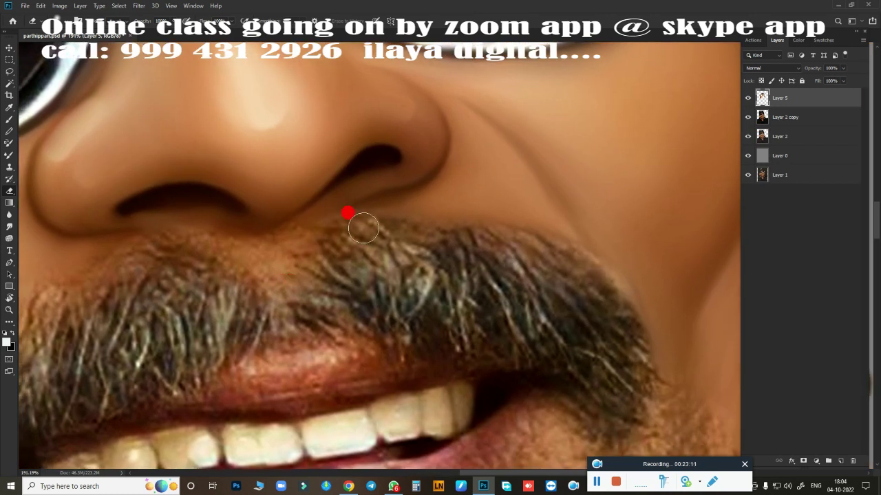
pyautogui.moveTo(363, 228)
pyautogui.mouseDown()
pyautogui.moveTo(428, 331)
pyautogui.moveTo(399, 299)
pyautogui.moveTo(419, 295)
pyautogui.moveTo(447, 138)
pyautogui.moveTo(444, 341)
pyautogui.moveTo(411, 295)
pyautogui.mouseUp()
pyautogui.moveTo(430, 277); pyautogui.dragTo(442, 249)
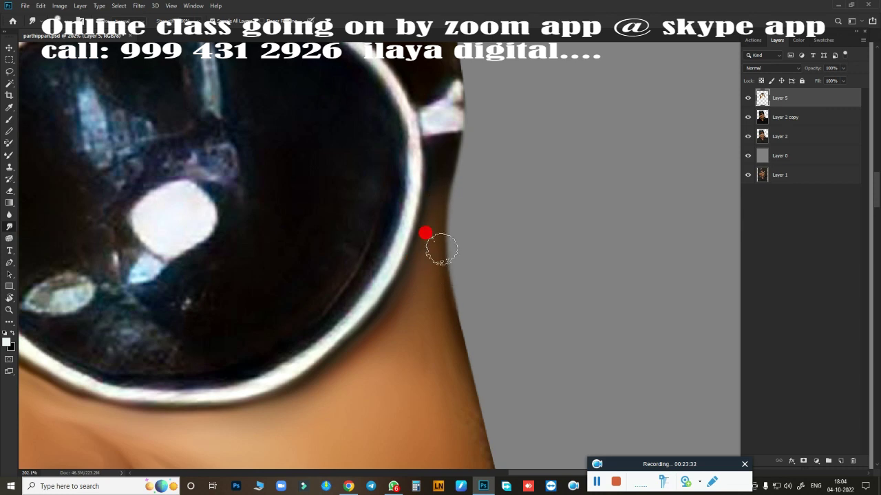
pyautogui.scroll(-5, 440, 310)
pyautogui.scroll(2, 412, 110)
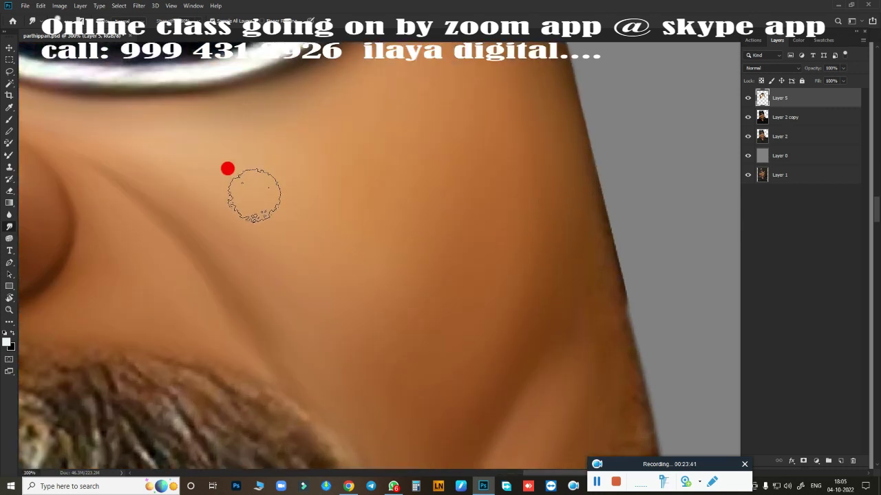
pyautogui.scroll(-5, 377, 317)
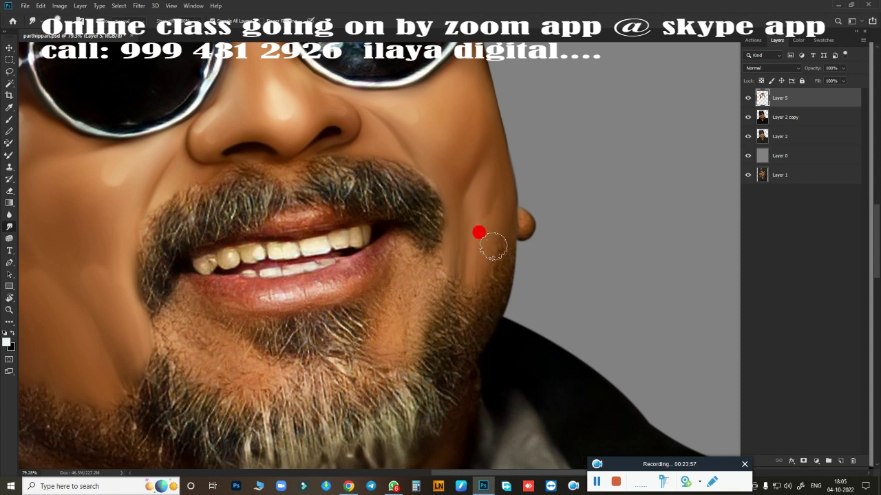
pyautogui.moveTo(493, 245); pyautogui.dragTo(469, 313)
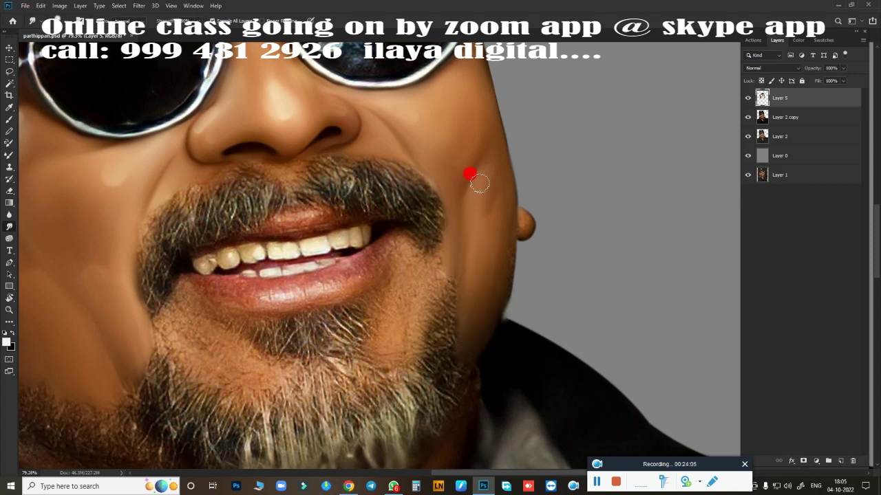
pyautogui.scroll(-3, 296, 289)
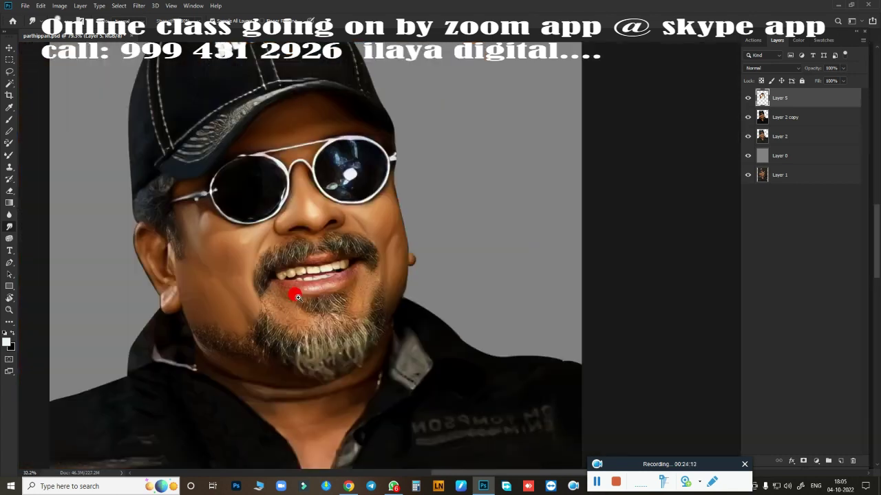
pyautogui.scroll(4, 269, 197)
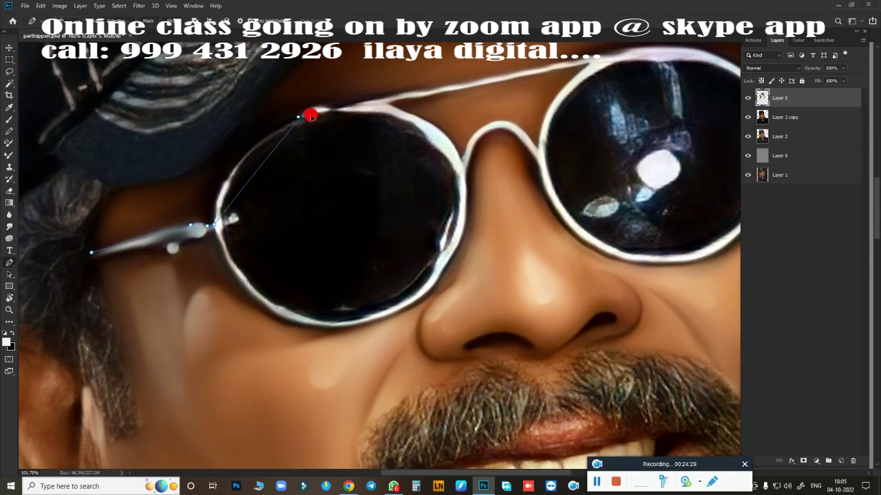
# Place curved Pen anchors around the left lens frame's top, upper right, right side and lower edge
pyautogui.moveTo(310, 117); pyautogui.dragTo(342, 102)
pyautogui.moveTo(434, 127); pyautogui.dragTo(480, 163)
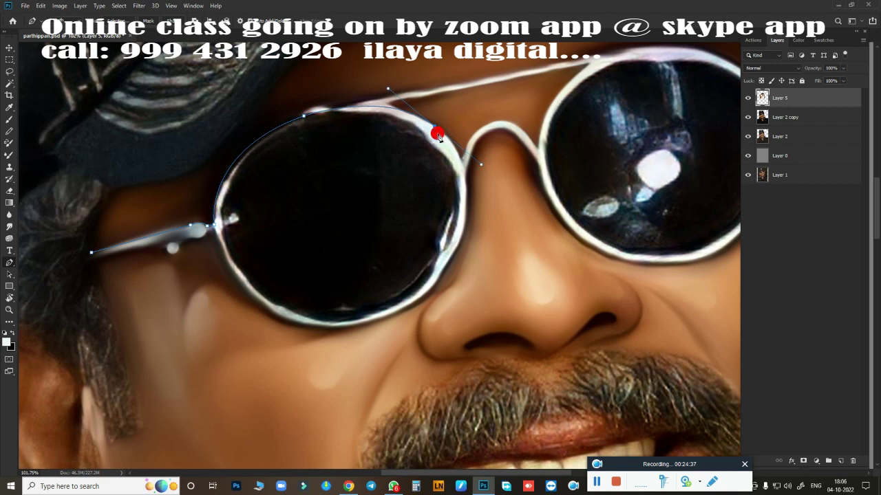
pyautogui.moveTo(447, 269); pyautogui.dragTo(395, 371)
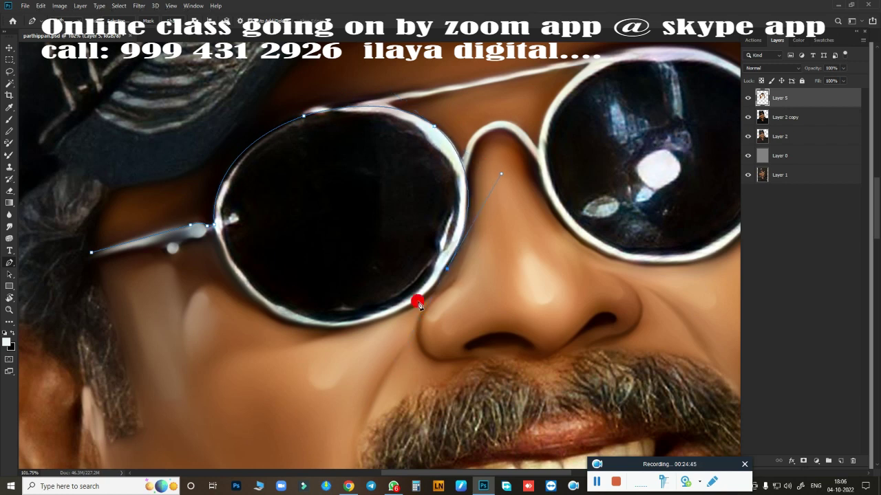
pyautogui.moveTo(257, 304)
pyautogui.mouseDown()
pyautogui.moveTo(161, 230)
pyautogui.moveTo(144, 236)
pyautogui.mouseUp()
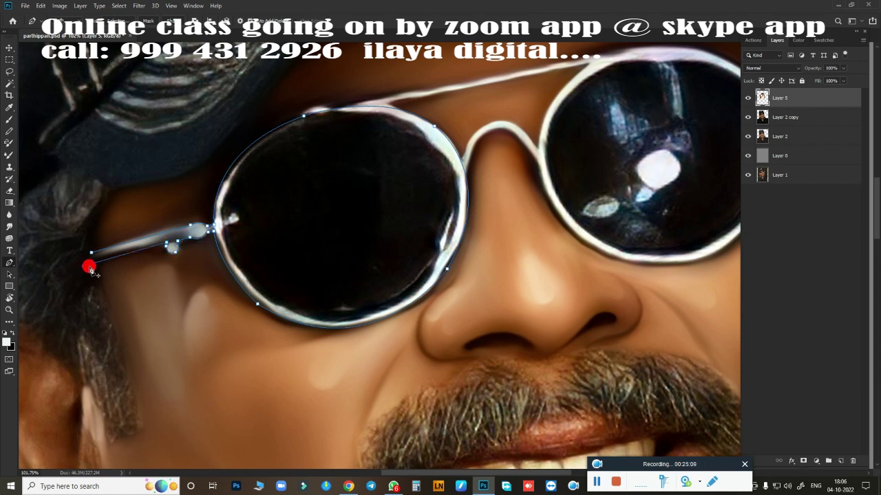
pyautogui.scroll(2, 447, 240)
# Load the lens path as a selection with a 1.5 px feather
pyautogui.hotkey('ctrl', 'Return')
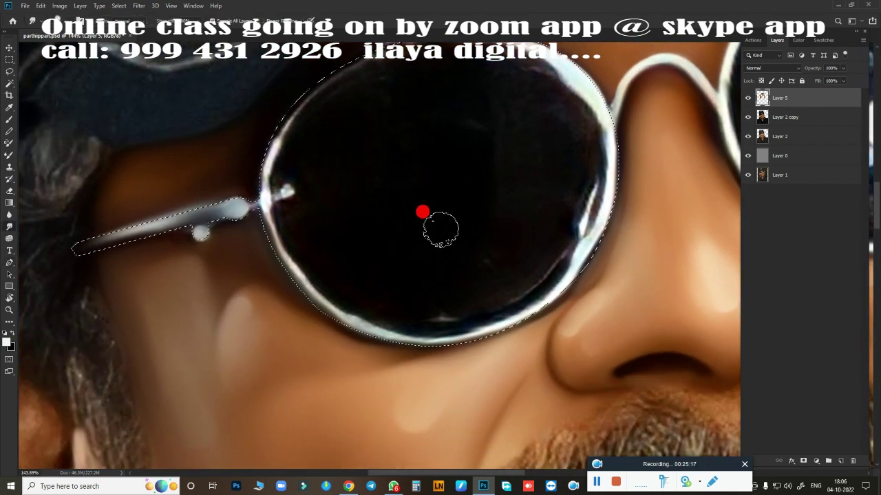
pyautogui.hotkey('shift', 'F6')
pyautogui.press('Return')
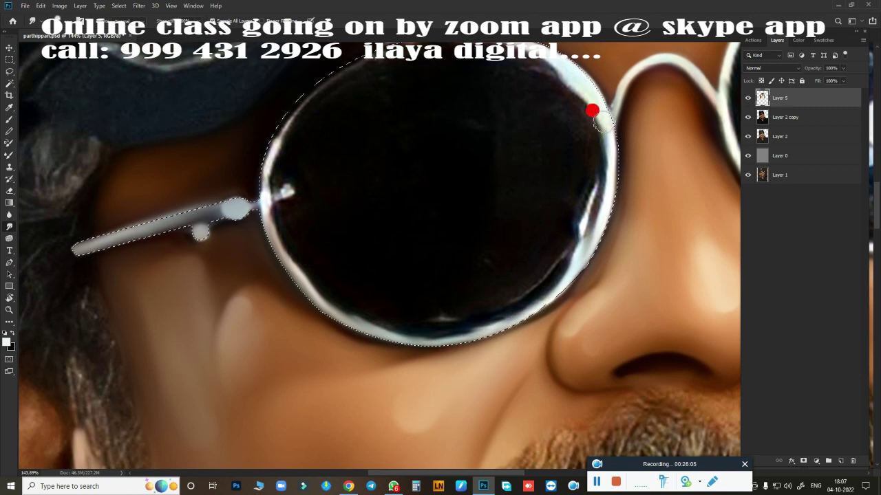
# Switch to another painting brush and make white the foreground colour
pyautogui.press('j')
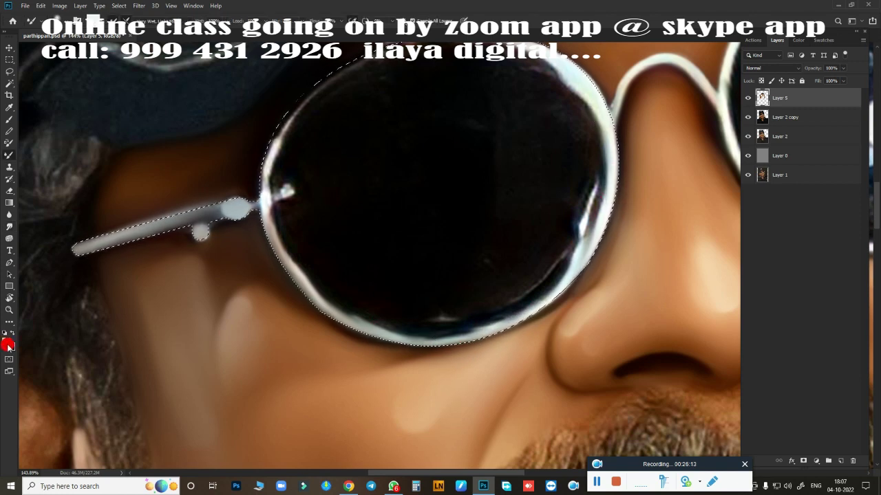
pyautogui.click(8, 346)
pyautogui.press('Return')
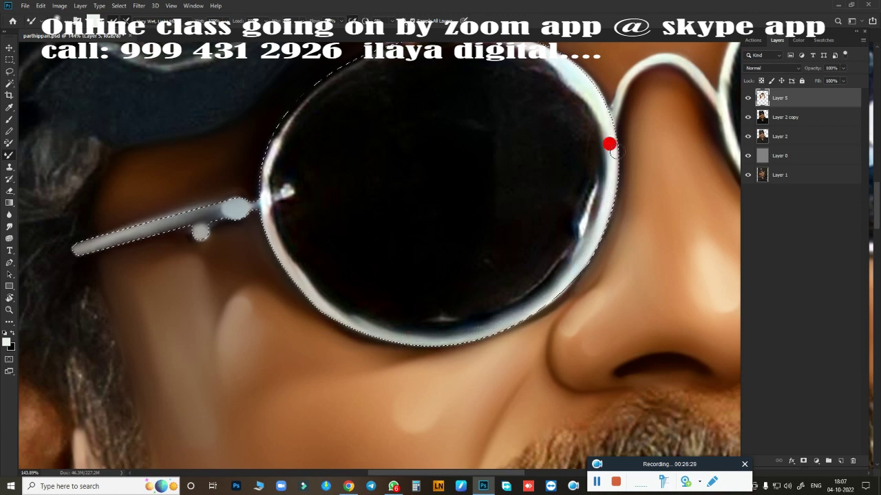
pyautogui.scroll(3, 426, 164)
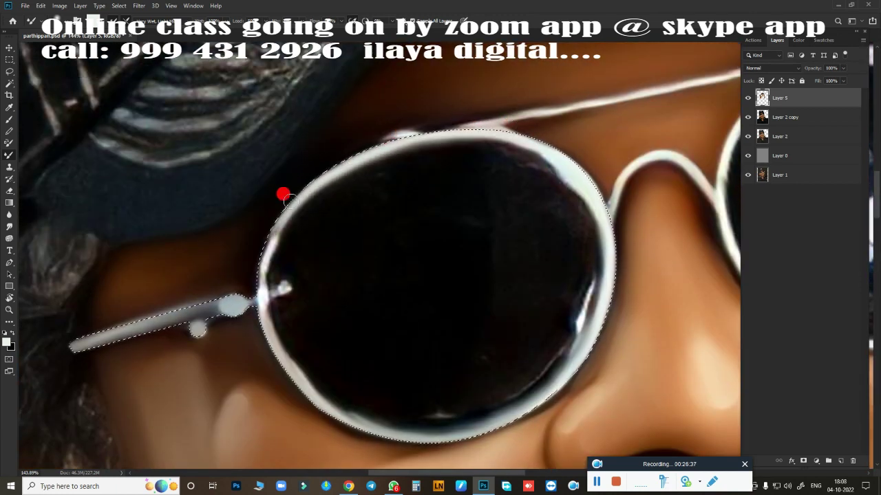
# Smudge the left lens rim and the temple arm by the hinge into soft, painted edges
pyautogui.hotkey('shift', 'F6')
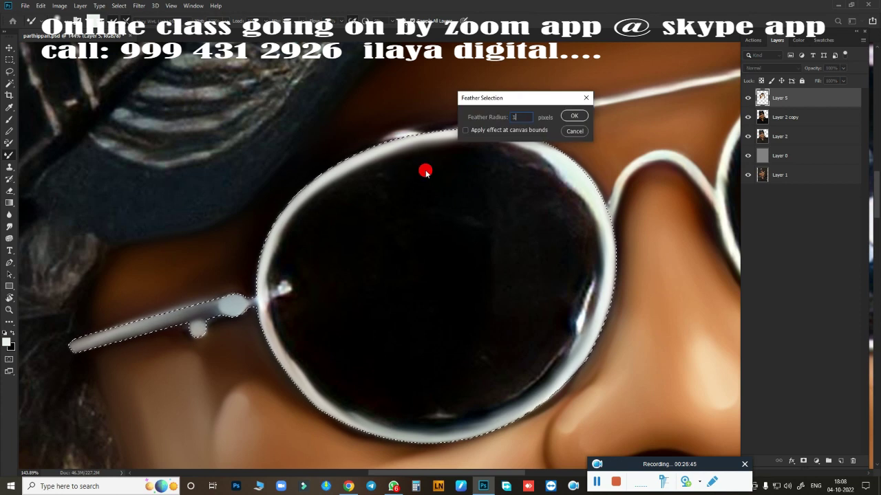
pyautogui.press('Return')
pyautogui.press('r')
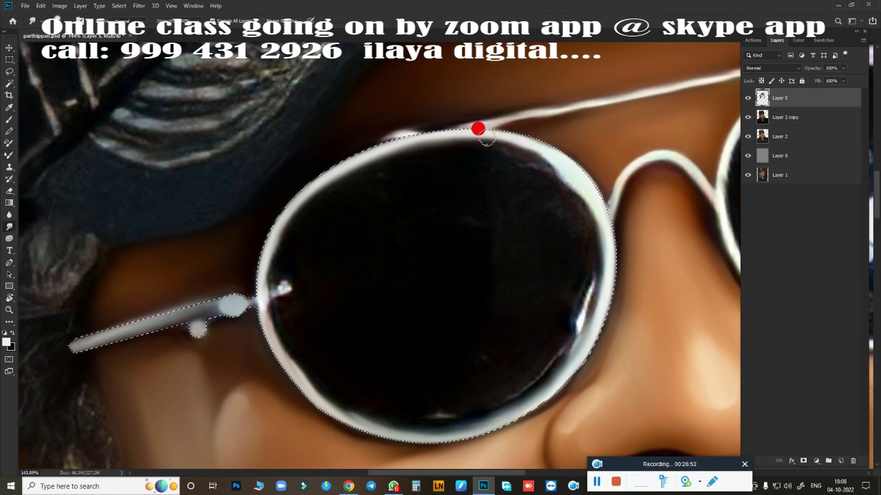
pyautogui.moveTo(590, 309); pyautogui.dragTo(541, 377)
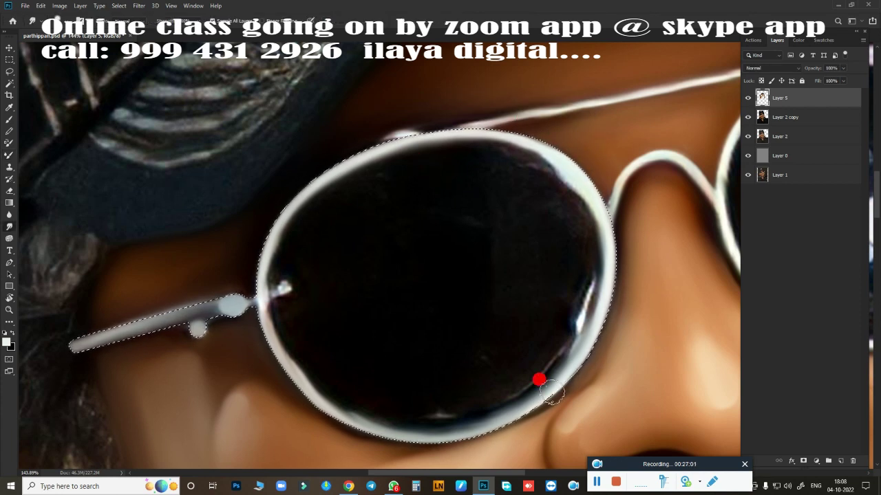
pyautogui.moveTo(206, 323); pyautogui.dragTo(248, 324)
pyautogui.moveTo(592, 344); pyautogui.dragTo(475, 411)
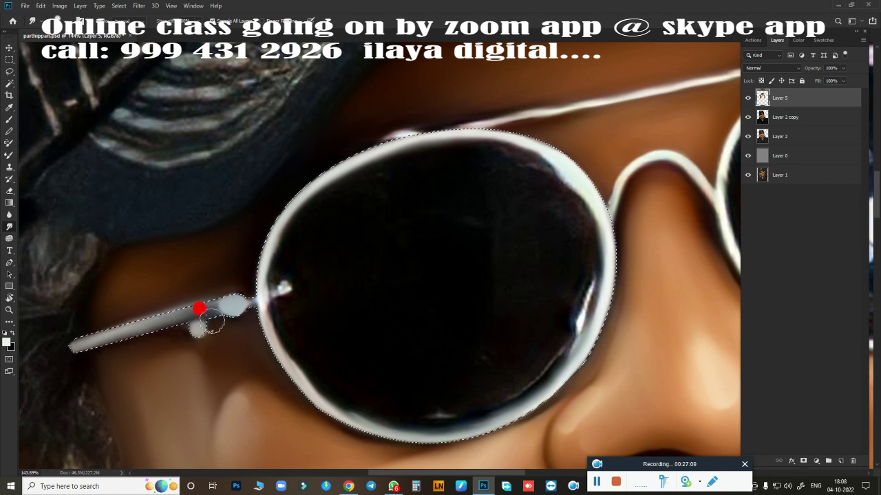
pyautogui.moveTo(199, 308)
pyautogui.mouseDown()
pyautogui.moveTo(172, 321)
pyautogui.moveTo(102, 314)
pyautogui.moveTo(121, 311)
pyautogui.mouseUp()
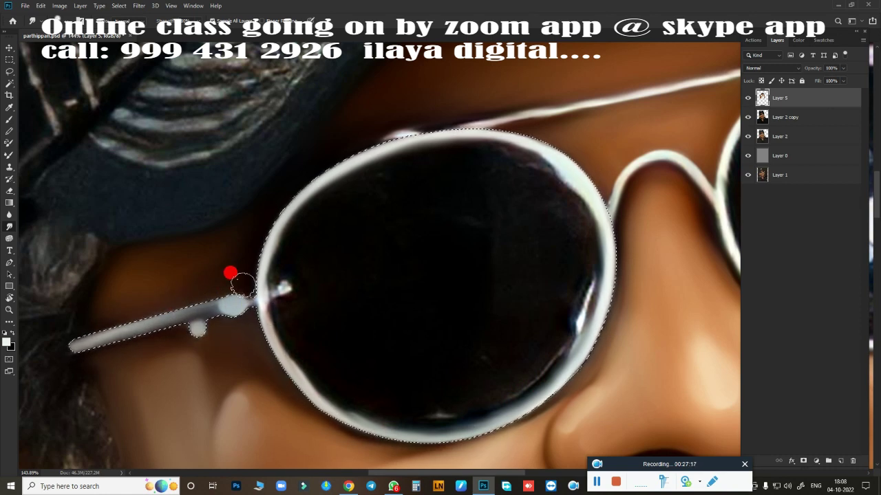
pyautogui.moveTo(449, 217); pyautogui.dragTo(283, 248)
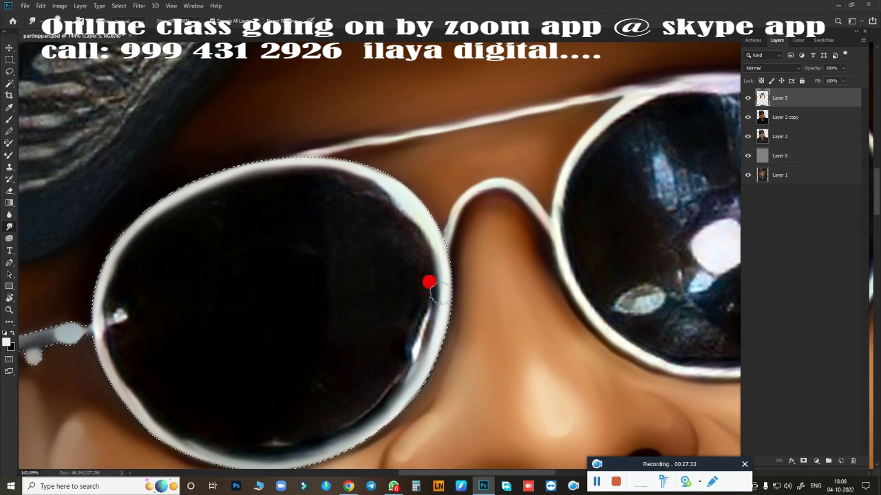
pyautogui.scroll(-3, 445, 285)
pyautogui.scroll(3, 445, 285)
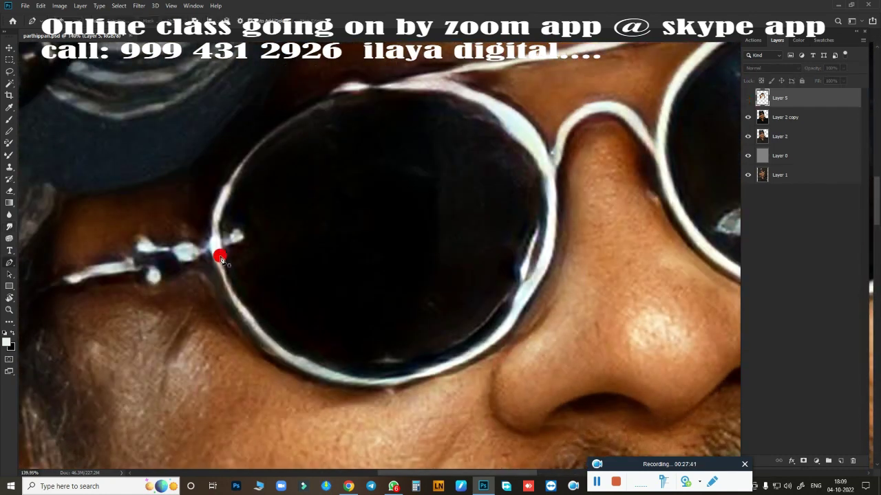
# Draw curved Pen anchors along the lens rim's bottom, right side, top and left side
pyautogui.moveTo(449, 364); pyautogui.dragTo(643, 292)
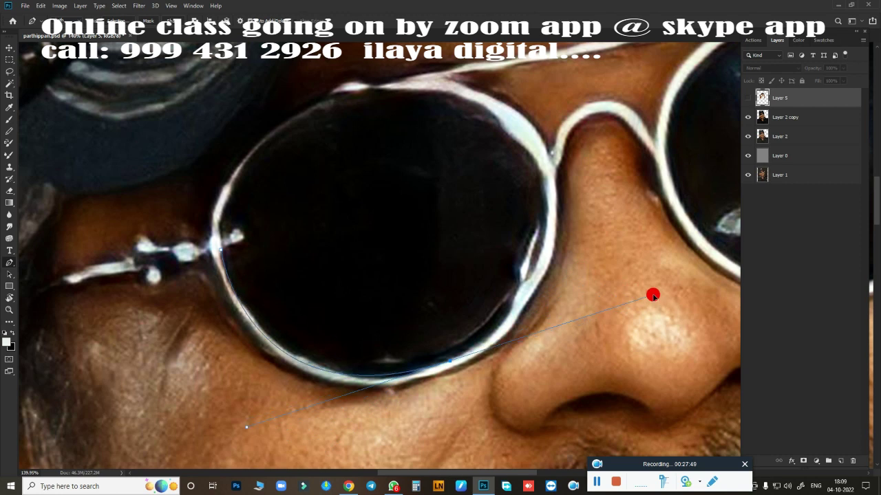
pyautogui.moveTo(548, 210); pyautogui.dragTo(554, 100)
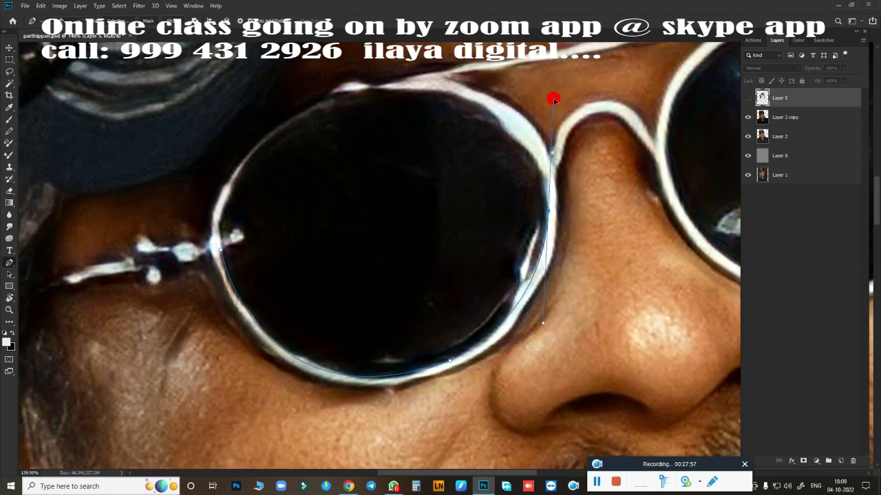
pyautogui.moveTo(412, 90); pyautogui.dragTo(269, 81)
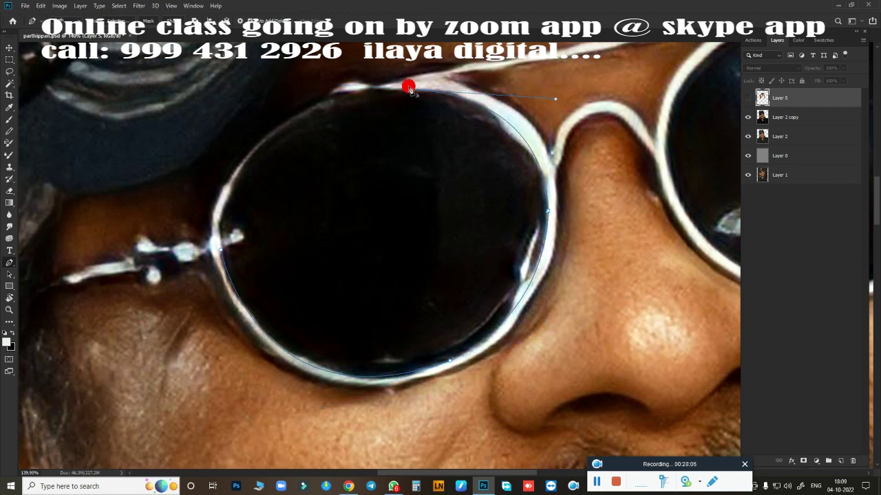
pyautogui.moveTo(254, 153); pyautogui.dragTo(195, 220)
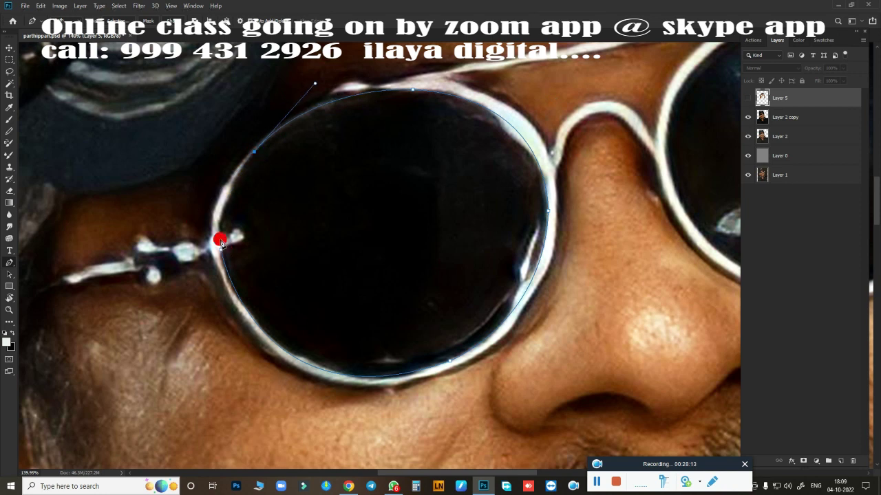
# Convert the lens path to a selection and paint the lens interior smooth and dark
pyautogui.rightClick(472, 268)
pyautogui.press('Return')
pyautogui.press('b')
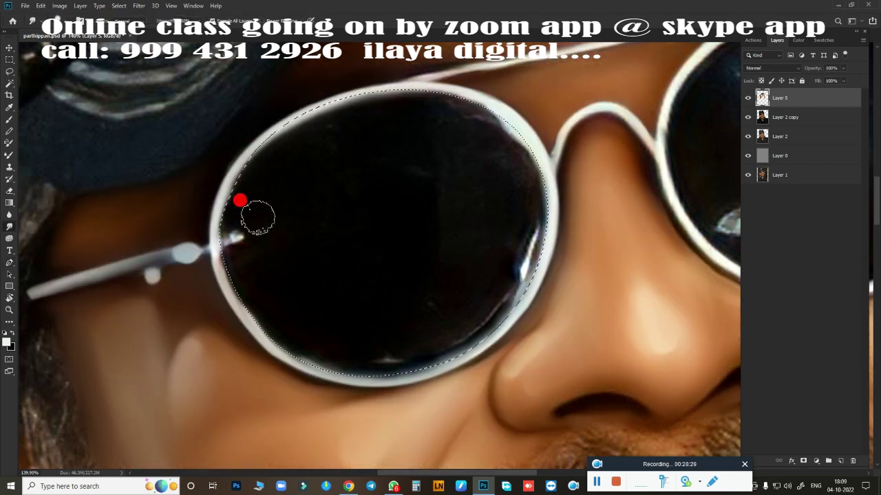
pyautogui.moveTo(282, 217)
pyautogui.mouseDown()
pyautogui.moveTo(269, 167)
pyautogui.moveTo(338, 118)
pyautogui.moveTo(340, 227)
pyautogui.moveTo(494, 317)
pyautogui.moveTo(417, 305)
pyautogui.moveTo(269, 252)
pyautogui.moveTo(498, 203)
pyautogui.moveTo(440, 296)
pyautogui.moveTo(412, 277)
pyautogui.mouseUp()
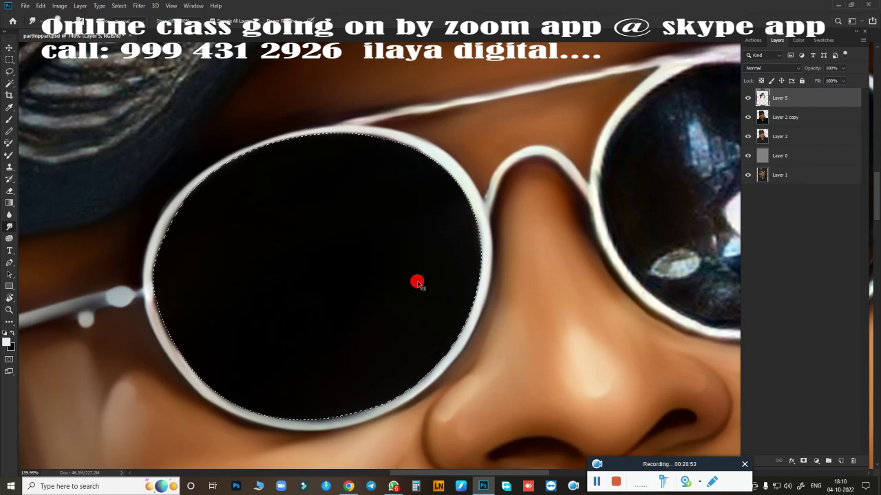
# Smooth the lens's inner rim edge with a smaller brush tip
pyautogui.press('b')
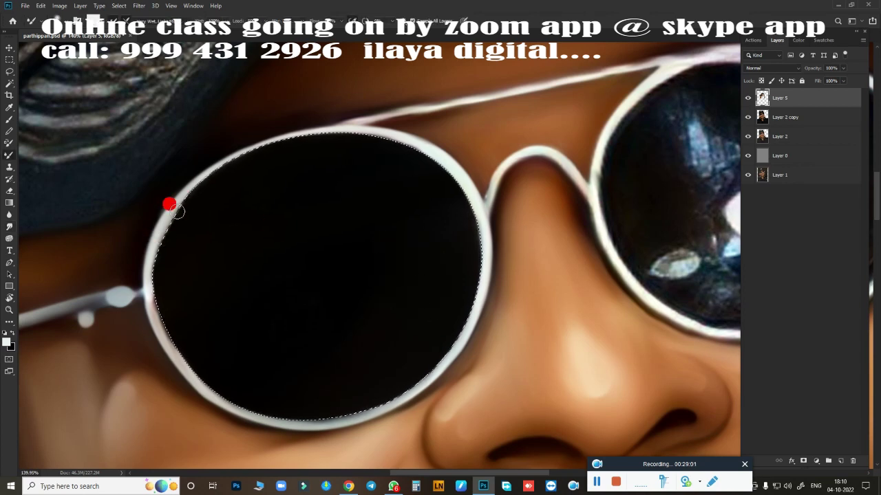
pyautogui.moveTo(452, 203)
pyautogui.mouseDown()
pyautogui.moveTo(425, 353)
pyautogui.moveTo(144, 295)
pyautogui.moveTo(205, 385)
pyautogui.moveTo(378, 394)
pyautogui.mouseUp()
pyautogui.moveTo(464, 263); pyautogui.dragTo(535, 214)
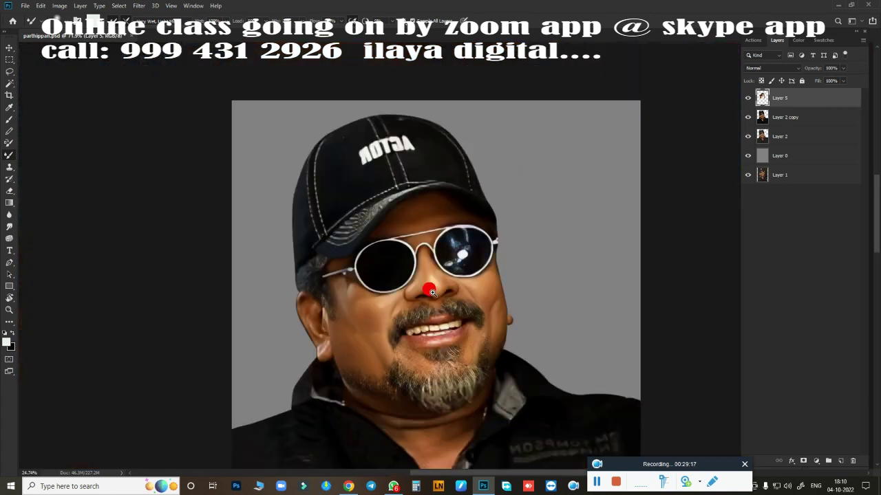
pyautogui.scroll(-3, 478, 274)
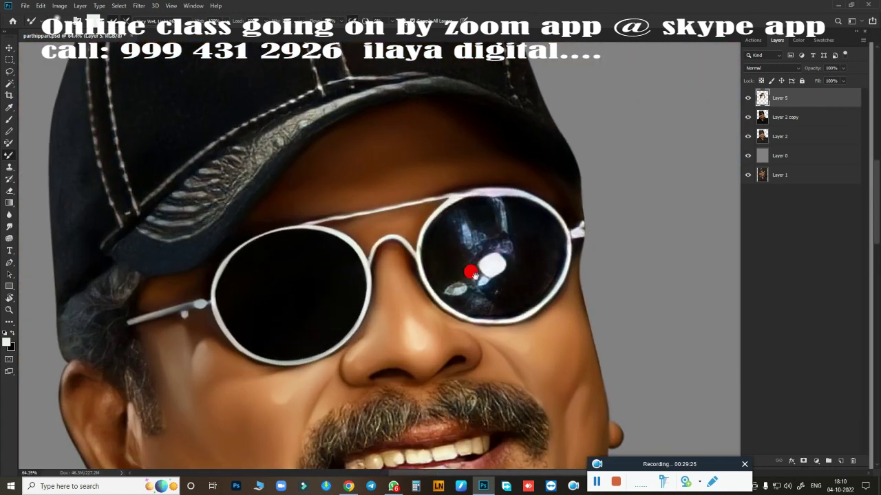
pyautogui.scroll(2, 481, 275)
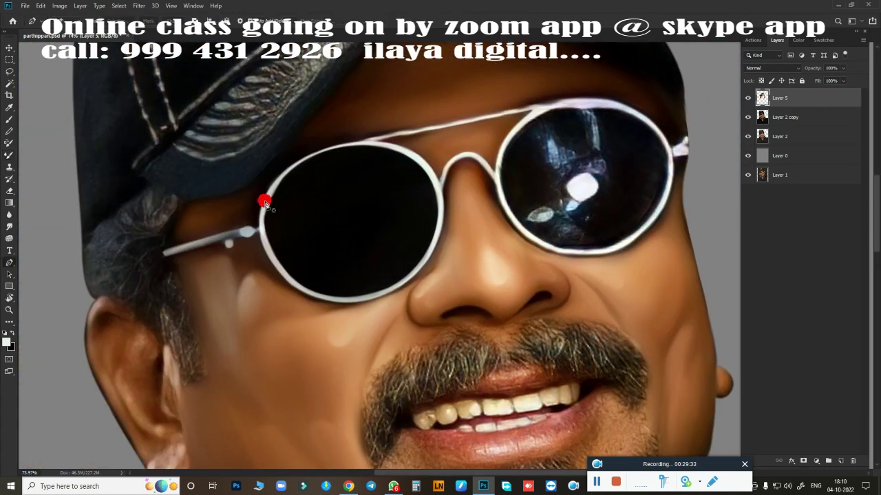
# Trace a closed path around the black left lens and load it as a 1.5 px feathered selection
pyautogui.moveTo(345, 146); pyautogui.dragTo(435, 125)
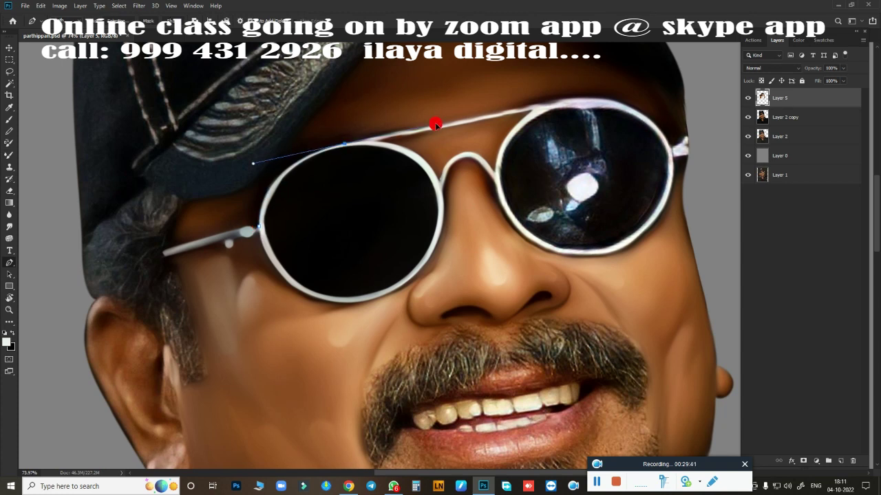
pyautogui.scroll(3, 345, 146)
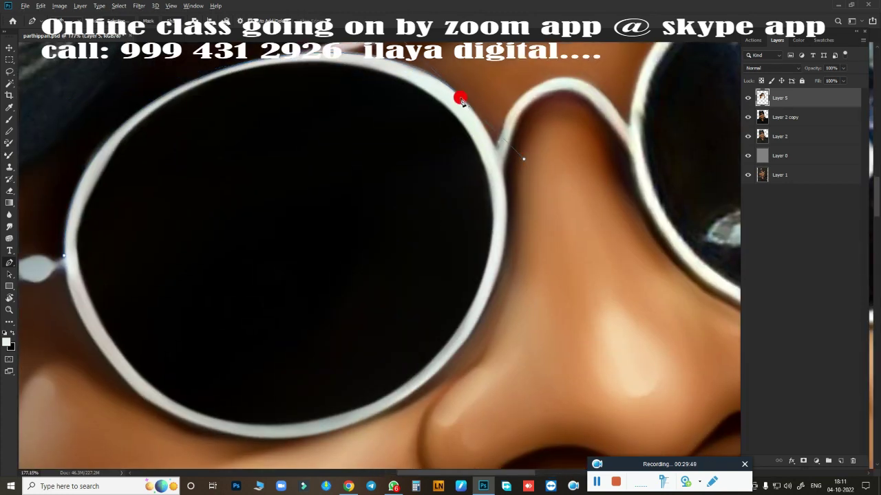
pyautogui.moveTo(313, 433); pyautogui.dragTo(179, 452)
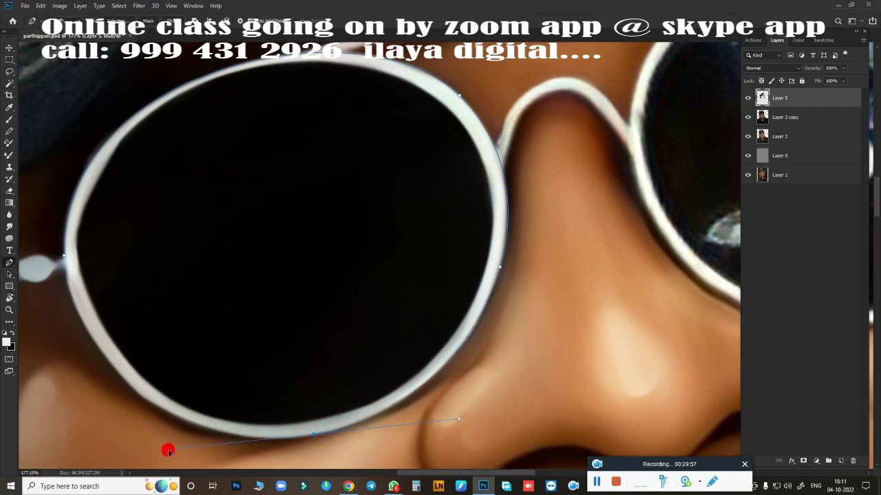
pyautogui.moveTo(132, 379); pyautogui.dragTo(63, 315)
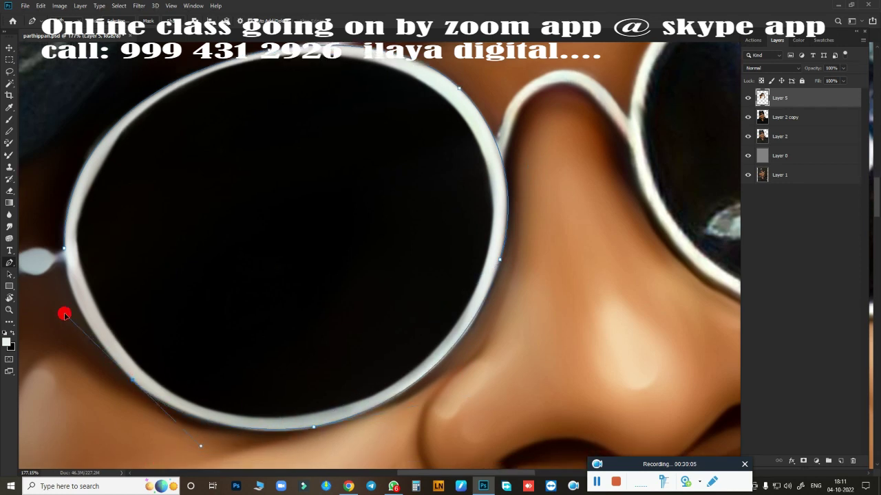
pyautogui.click(64, 253)
pyautogui.hotkey('ctrl', 'Return')
pyautogui.hotkey('shift', 'F6')
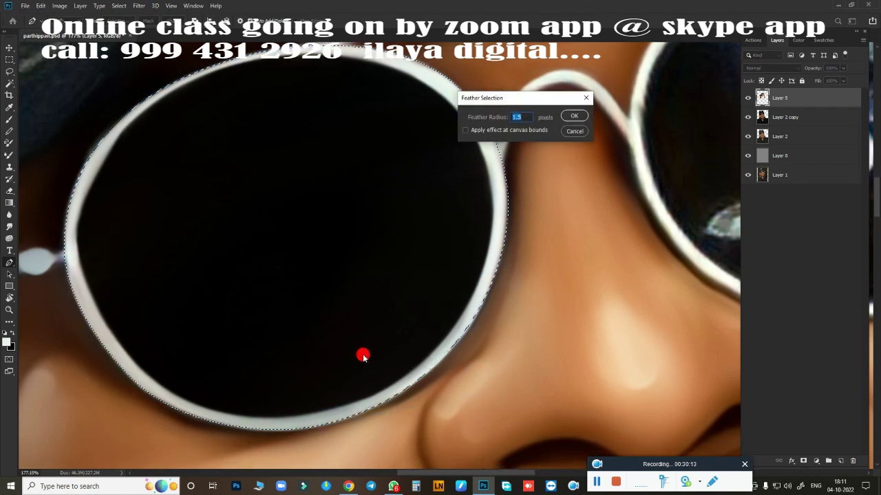
pyautogui.press('Return')
# Copy the lens onto new Layer 6 and move it toward the right lens
pyautogui.hotkey('ctrl', 'j')
pyautogui.scroll(-3, 448, 276)
pyautogui.press('v')
pyautogui.moveTo(211, 240); pyautogui.dragTo(511, 191)
# Drop Layer 6's fill to about 51% and scale and rotate the copy over the right lens
pyautogui.click(843, 81)
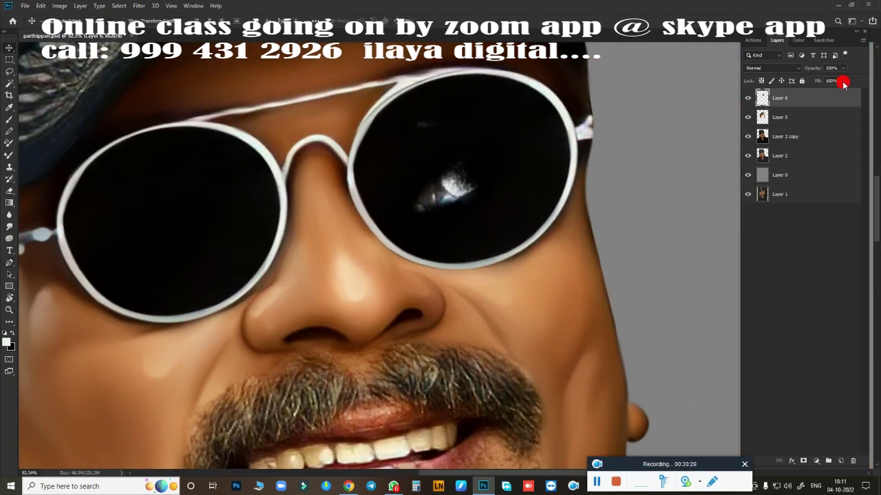
pyautogui.moveTo(851, 89); pyautogui.dragTo(818, 90)
pyautogui.hotkey('ctrl', 't')
pyautogui.moveTo(579, 63); pyautogui.dragTo(536, 114)
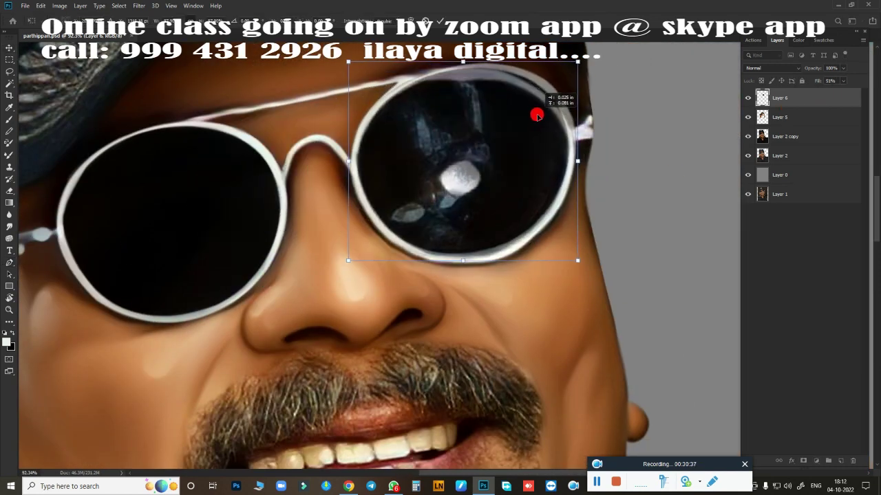
pyautogui.moveTo(349, 64); pyautogui.dragTo(347, 63)
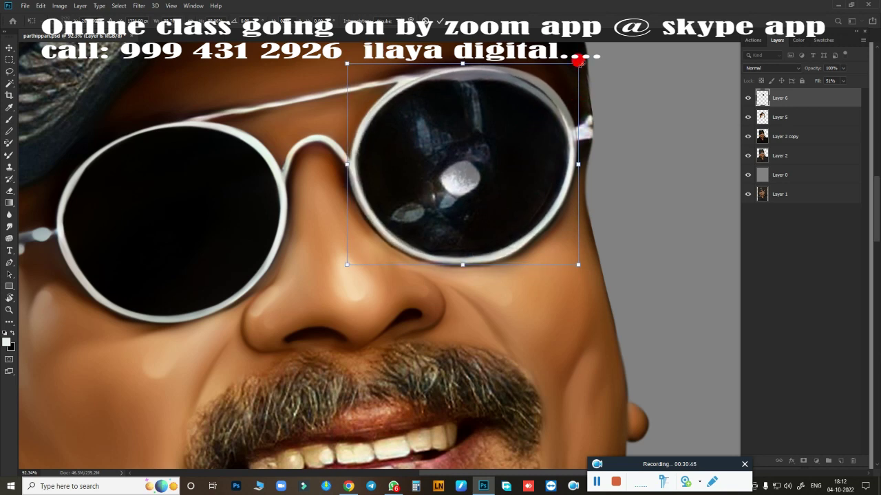
pyautogui.moveTo(578, 60); pyautogui.dragTo(575, 66)
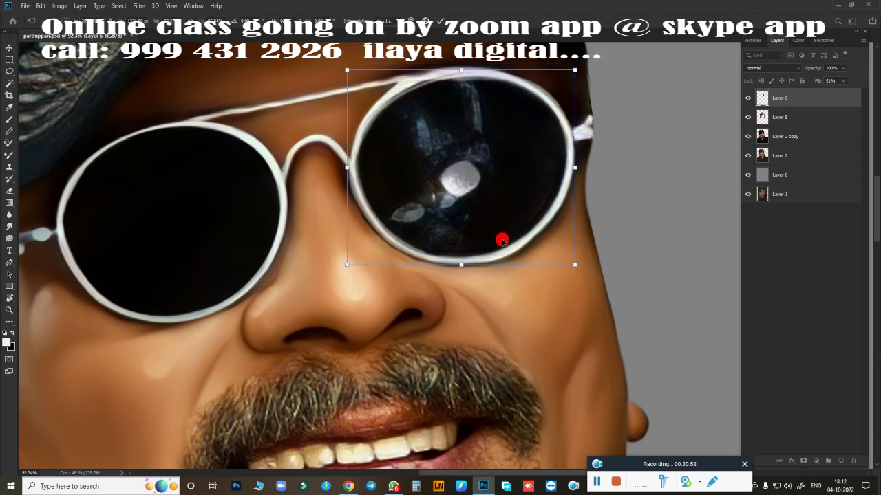
pyautogui.moveTo(596, 44)
pyautogui.mouseDown()
pyautogui.moveTo(604, 77)
pyautogui.moveTo(602, 65)
pyautogui.mouseUp()
pyautogui.press('Return')
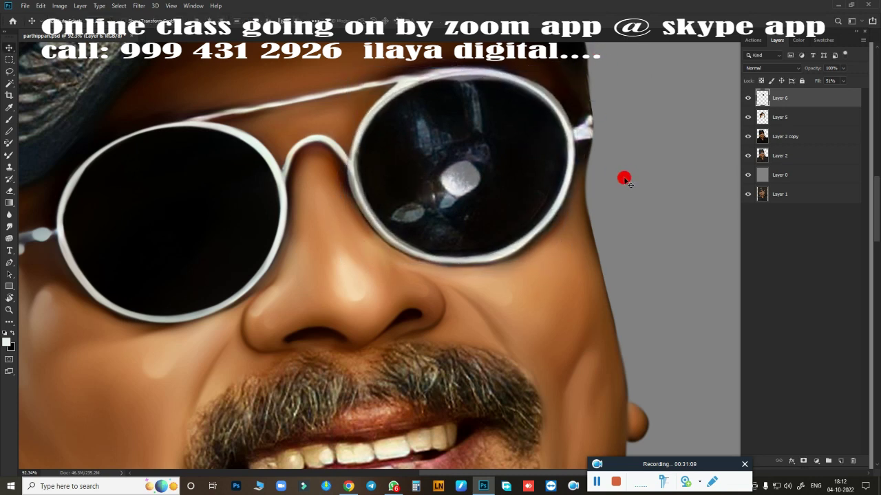
# Restore the lens copy's fill to 100% and recheck it with Free Transform
pyautogui.hotkey('shift', '0')
pyautogui.hotkey('ctrl', 't')
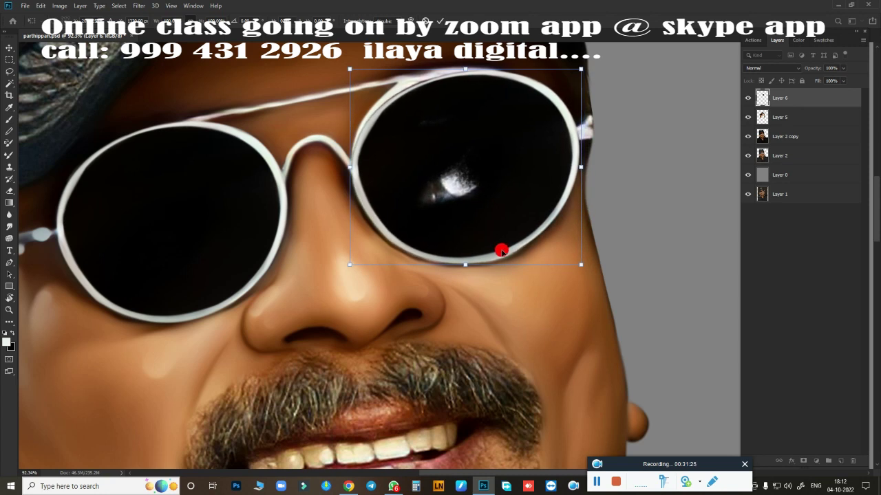
pyautogui.press('Return')
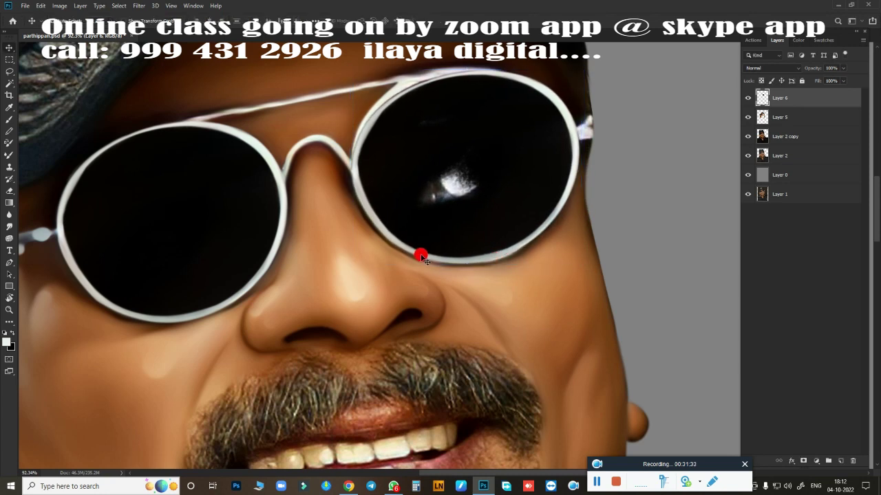
pyautogui.press('c')
pyautogui.click(253, 21)
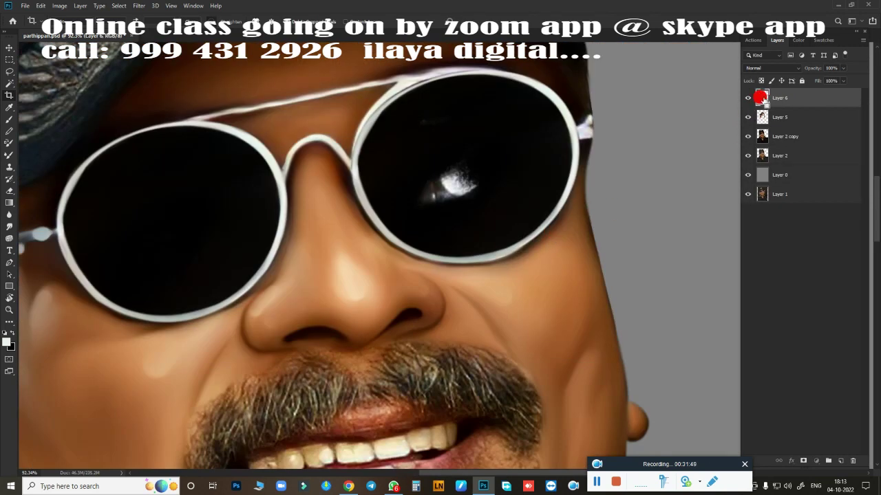
# Add curved path points along the right lens's upper and right rim
pyautogui.scroll(3, 496, 186)
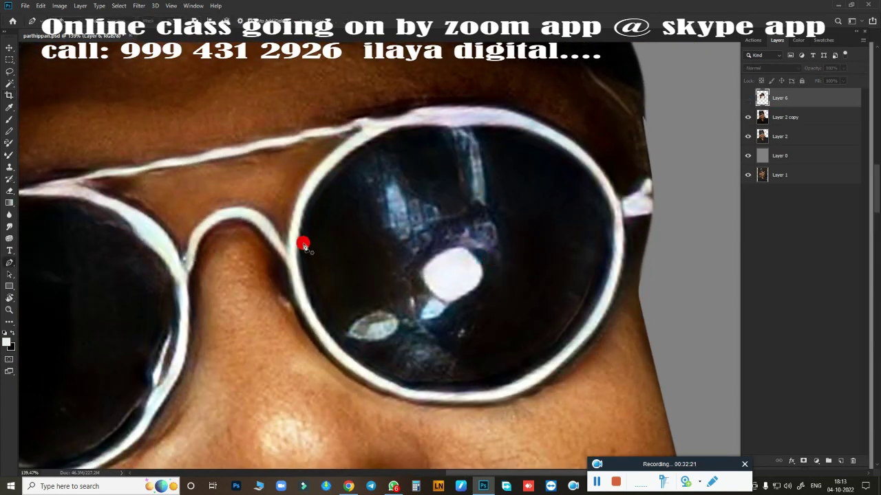
pyautogui.moveTo(423, 106); pyautogui.dragTo(435, 93)
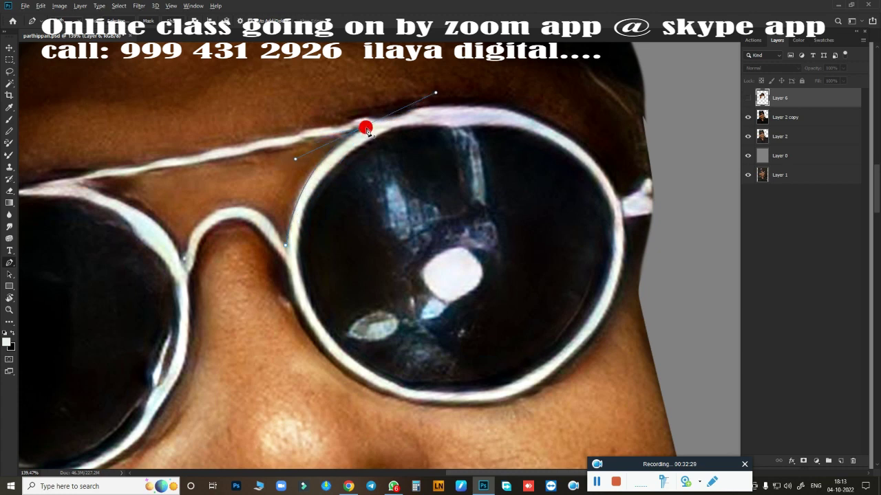
pyautogui.moveTo(571, 142); pyautogui.dragTo(657, 210)
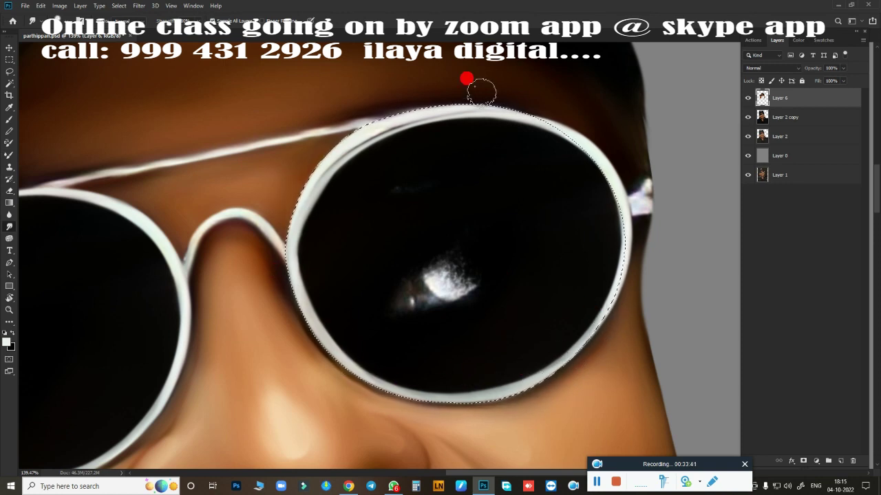
# Deselect, compare with Layer 6 hidden, then Quick-Select the whole right lens
pyautogui.hotkey('ctrl', 'd')
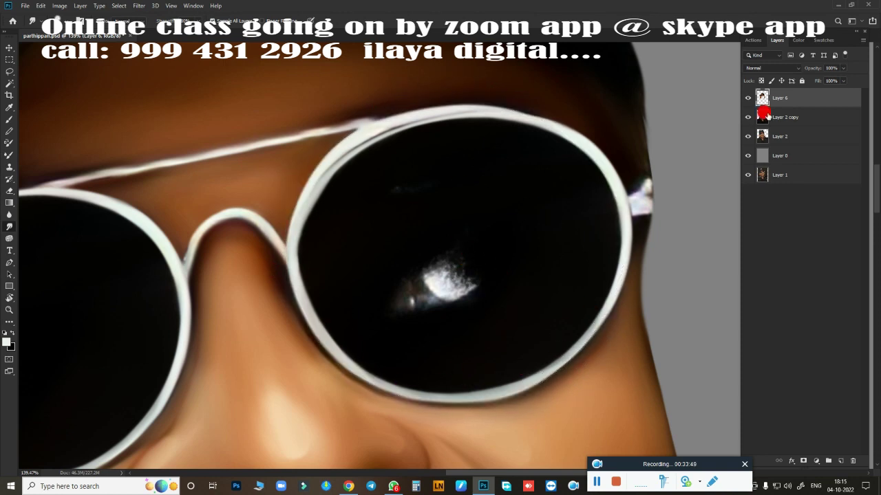
pyautogui.click(747, 98)
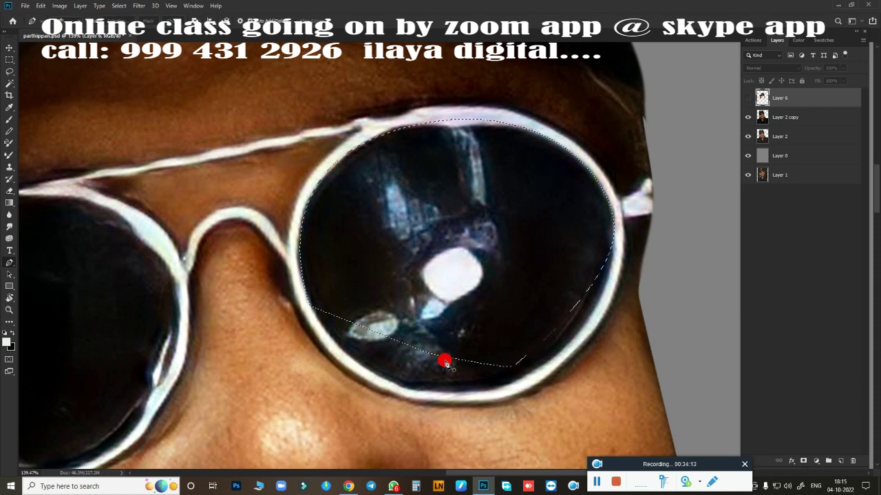
pyautogui.click(748, 98)
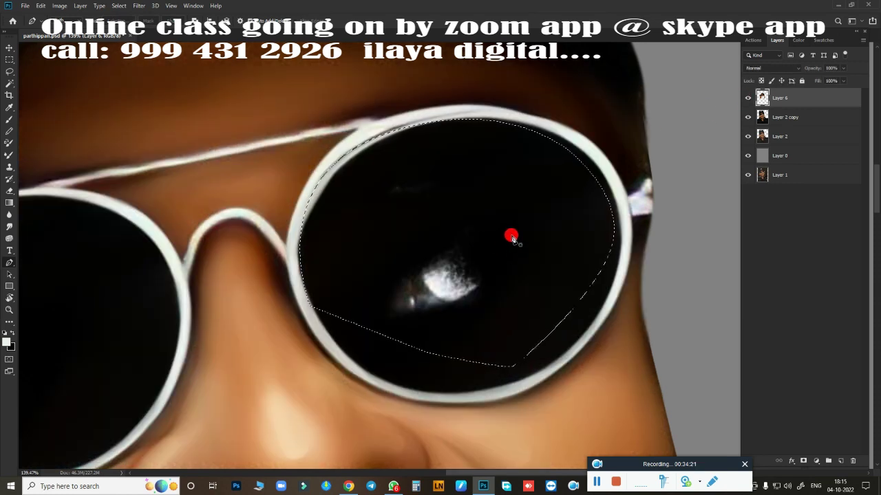
pyautogui.press('w')
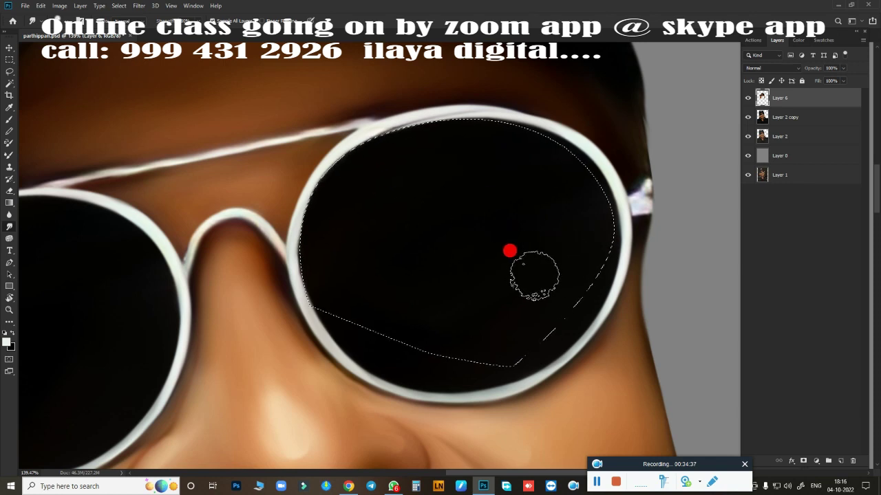
pyautogui.click(534, 275)
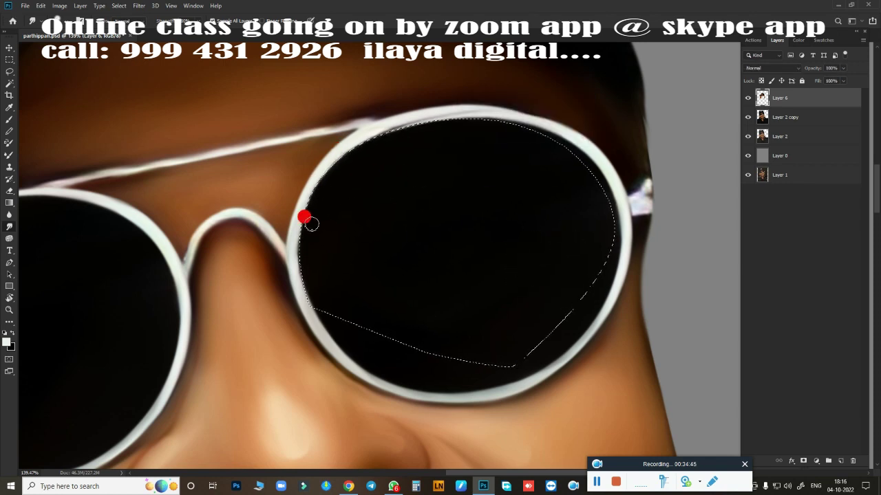
# Trace a closed path across the right lens, load it as a selection, and extend it with Quick Selection
pyautogui.scroll(-5, 509, 281)
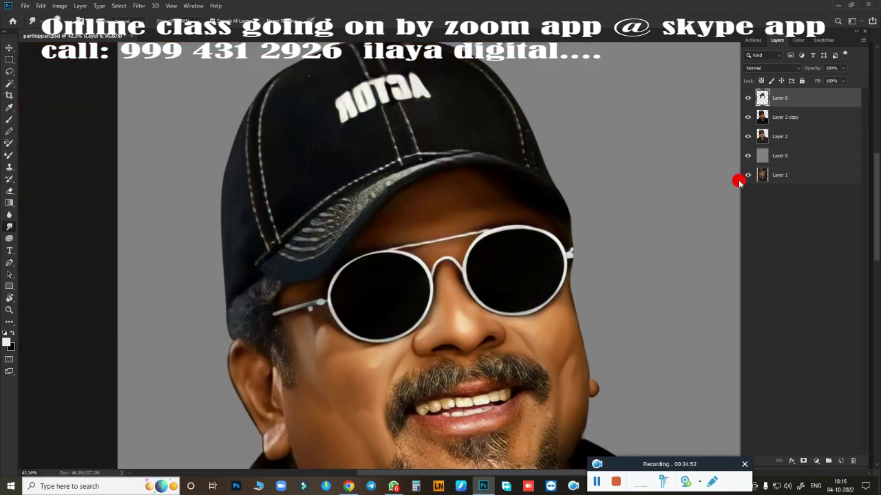
pyautogui.scroll(5, 566, 275)
pyautogui.scroll(2, 461, 240)
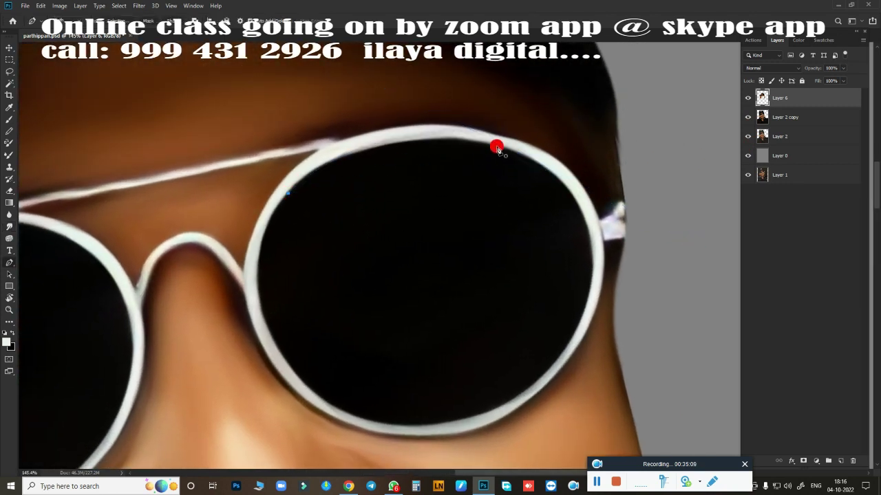
pyautogui.click(561, 207)
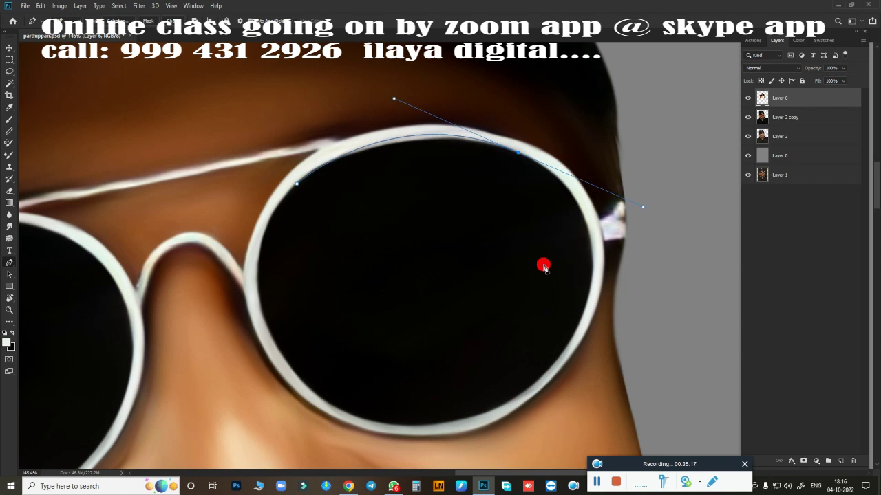
pyautogui.click(468, 320)
pyautogui.click(297, 183)
pyautogui.hotkey('ctrl', 'Return')
pyautogui.press('w')
pyautogui.moveTo(338, 186); pyautogui.dragTo(413, 135)
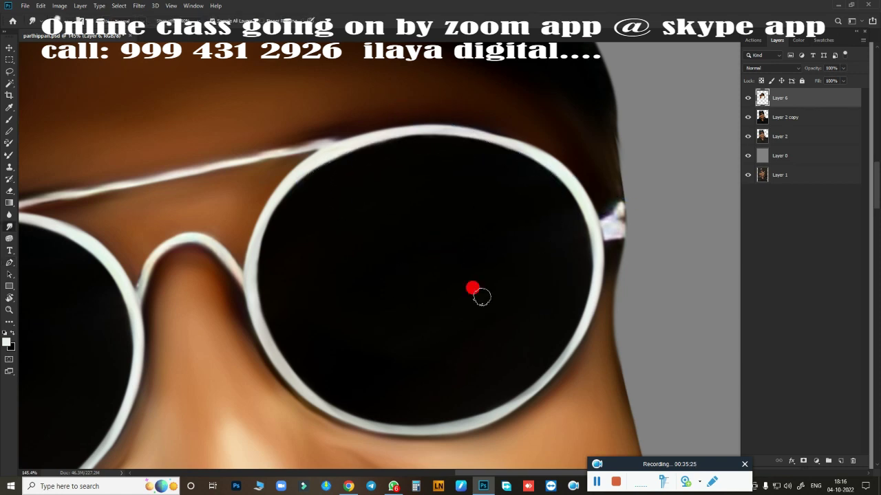
pyautogui.hotkey('ctrl', '0')
# Add a new empty Layer 7 above the others
pyautogui.hotkey('ctrl', 'shift', 'alt', 'n')
pyautogui.scroll(3, 572, 259)
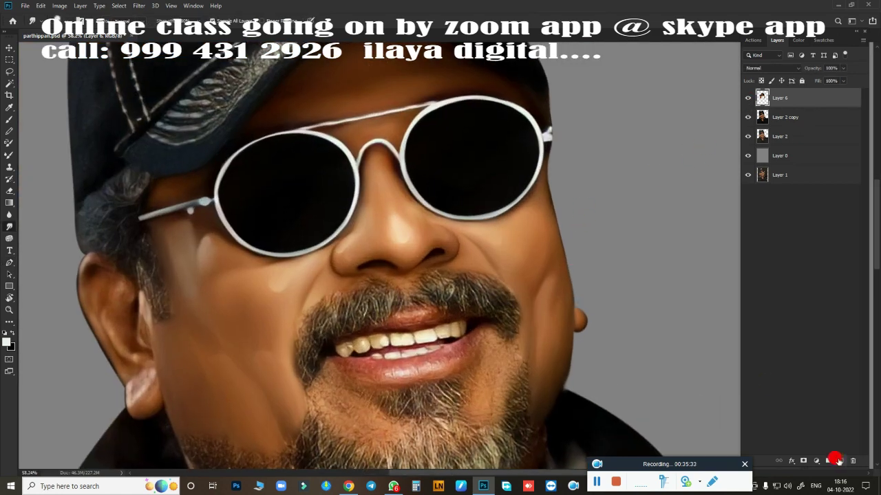
pyautogui.scroll(2, 507, 295)
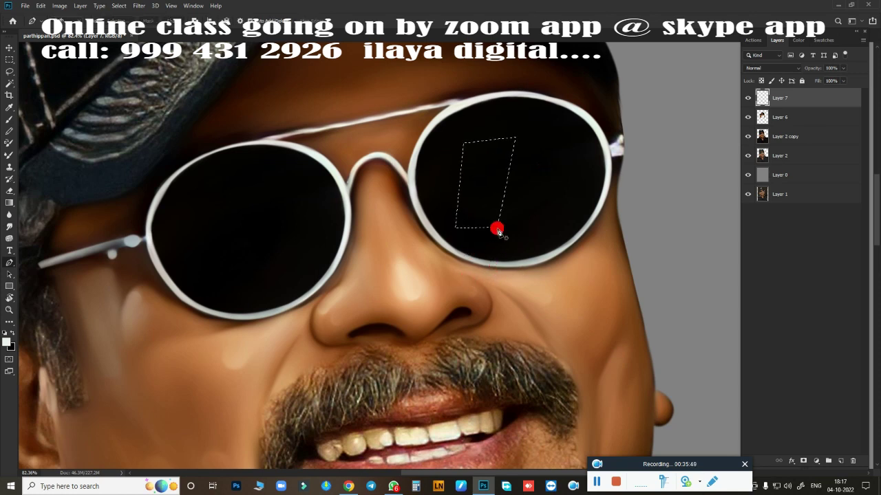
# Feather the lens selection 1.5 px and fill it with white on Layer 7
pyautogui.hotkey('shift', 'F6')
pyautogui.click(575, 117)
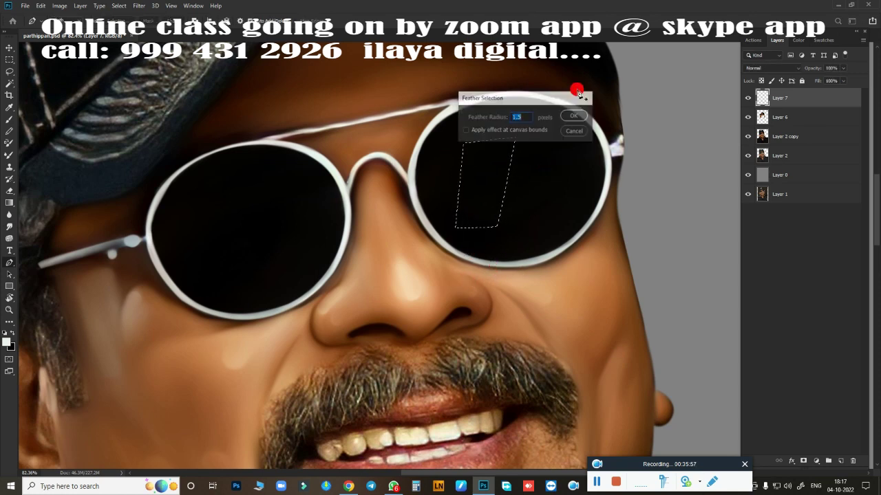
pyautogui.click(10, 334)
pyautogui.hotkey('ctrl', 'BackSpace')
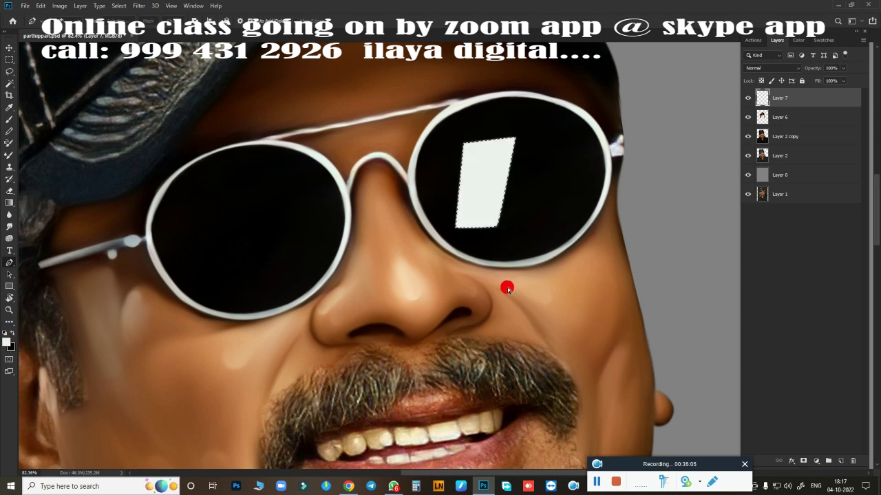
# Soften the white highlight with a 3.1 px Gaussian Blur
pyautogui.scroll(2, 507, 289)
pyautogui.click(139, 6)
pyautogui.click(285, 142)
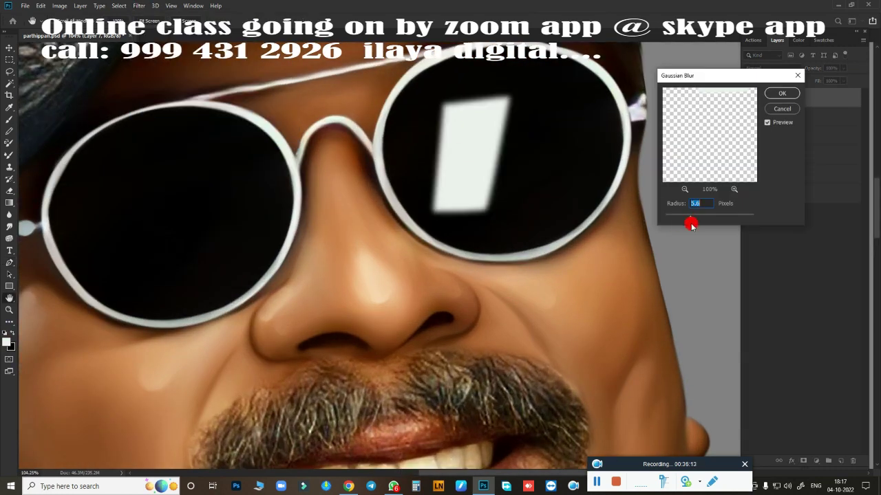
pyautogui.hotkey('ctrl', '0')
pyautogui.moveTo(691, 224)
pyautogui.mouseDown()
pyautogui.moveTo(702, 222)
pyautogui.moveTo(680, 218)
pyautogui.mouseUp()
pyautogui.click(782, 93)
pyautogui.click(139, 6)
pyautogui.click(284, 142)
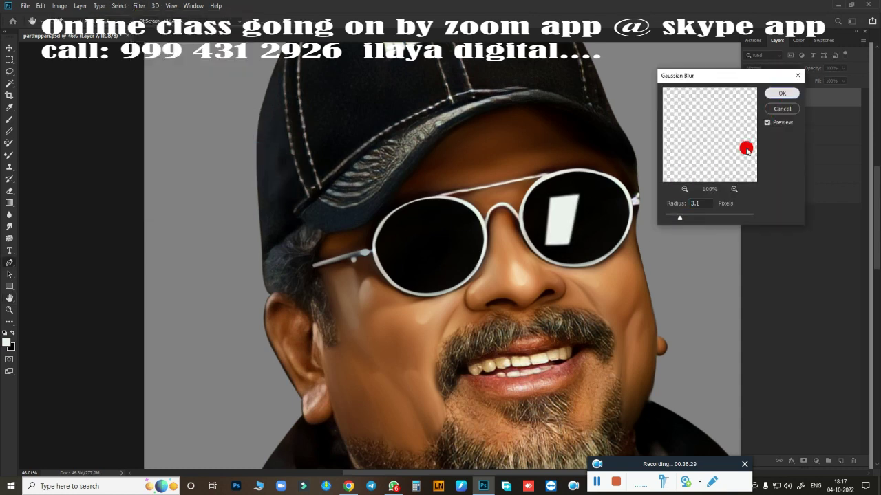
pyautogui.press('Return')
# Resize the highlight into a narrow slanted glare inside the lens
pyautogui.hotkey('ctrl', 't')
pyautogui.moveTo(486, 189)
pyautogui.mouseDown()
pyautogui.moveTo(570, 242)
pyautogui.moveTo(287, 351)
pyautogui.moveTo(309, 298)
pyautogui.mouseUp()
pyautogui.press('Return')
# Dim the highlights to 21% fill and merge them with the lens layers into Layer 7 copy
pyautogui.scroll(-5, 590, 291)
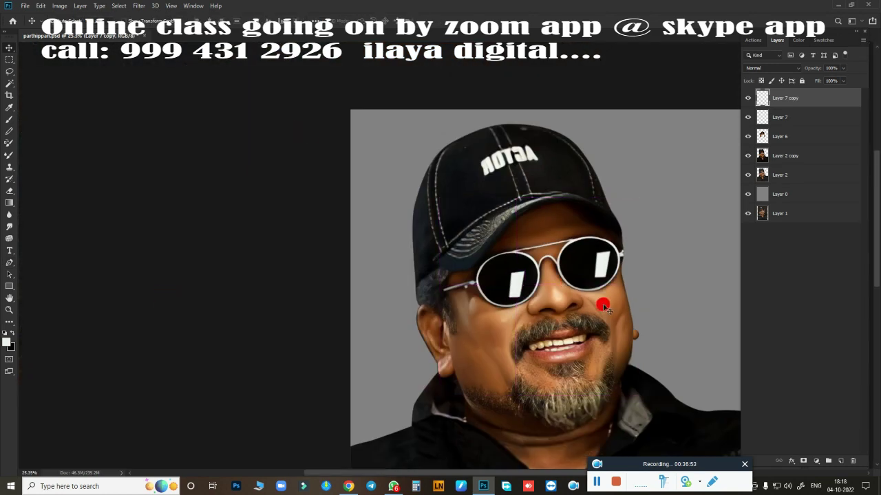
pyautogui.scroll(2, 603, 308)
pyautogui.moveTo(843, 80); pyautogui.dragTo(805, 99)
pyautogui.scroll(-3, 651, 213)
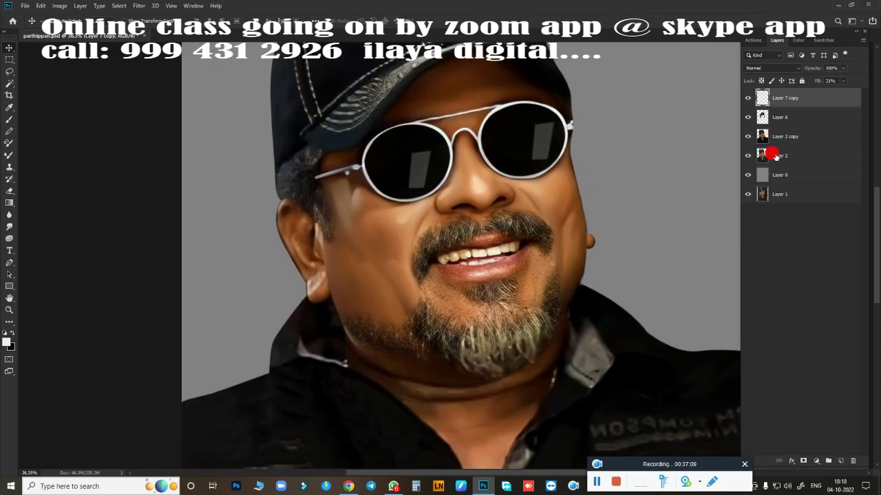
pyautogui.keyDown('shift'); pyautogui.click(789, 118); pyautogui.keyUp('shift')
pyautogui.hotkey('ctrl', 'e')
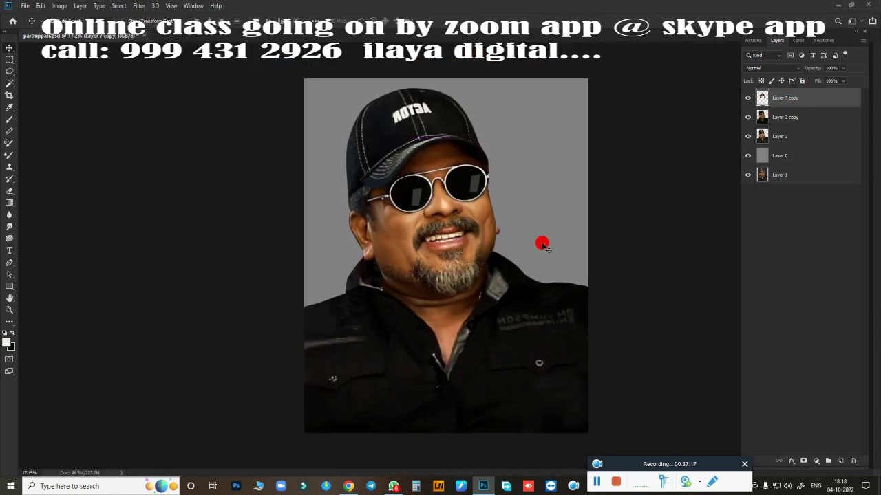
# Zoom and pan in on the mouth to frame the teeth and upper lip
pyautogui.scroll(3, 315, 271)
pyautogui.hscroll(6, 316, 272)
pyautogui.scroll(3, 316, 271)
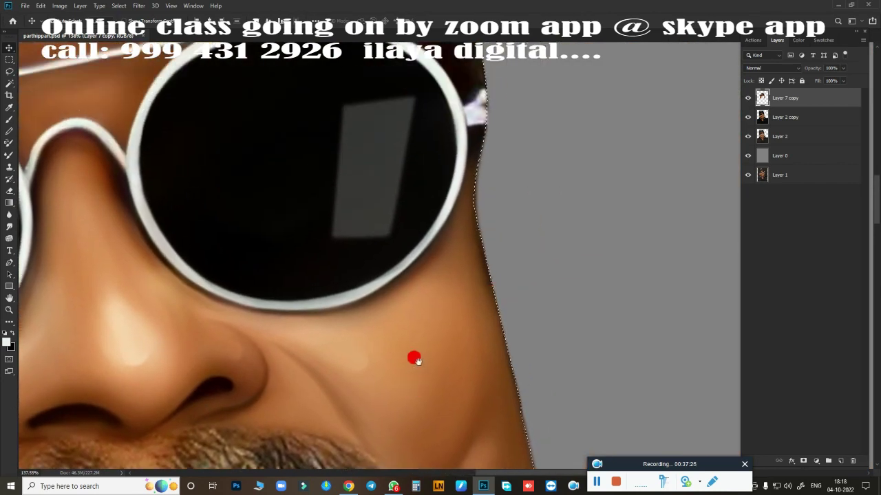
pyautogui.scroll(-5, 487, 340)
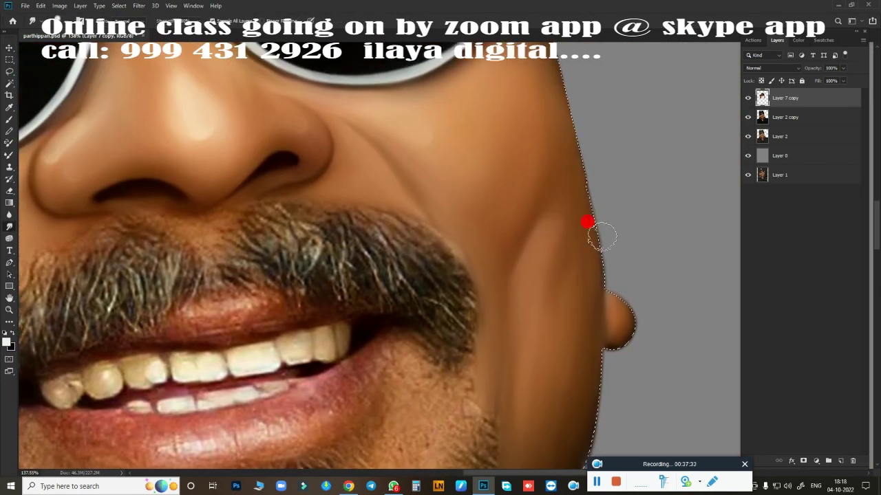
pyautogui.scroll(-3, 613, 358)
pyautogui.scroll(-1, 621, 220)
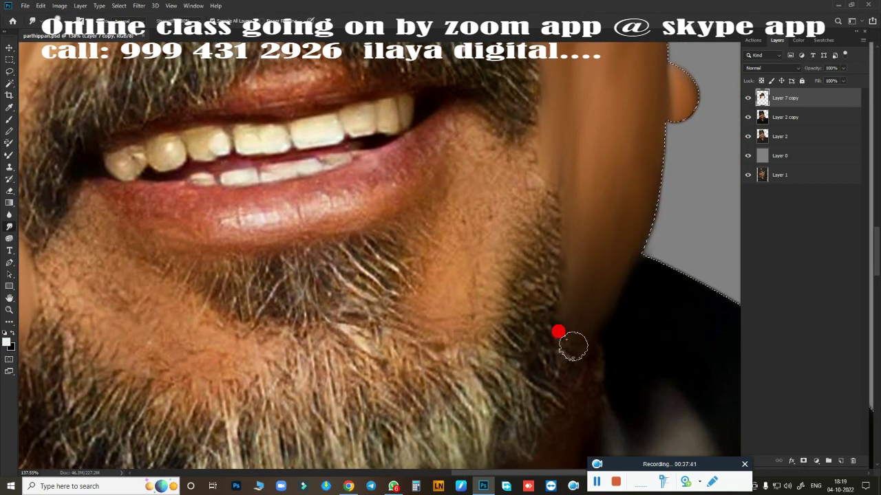
pyautogui.scroll(3, 405, 277)
pyautogui.hscroll(-6, 404, 277)
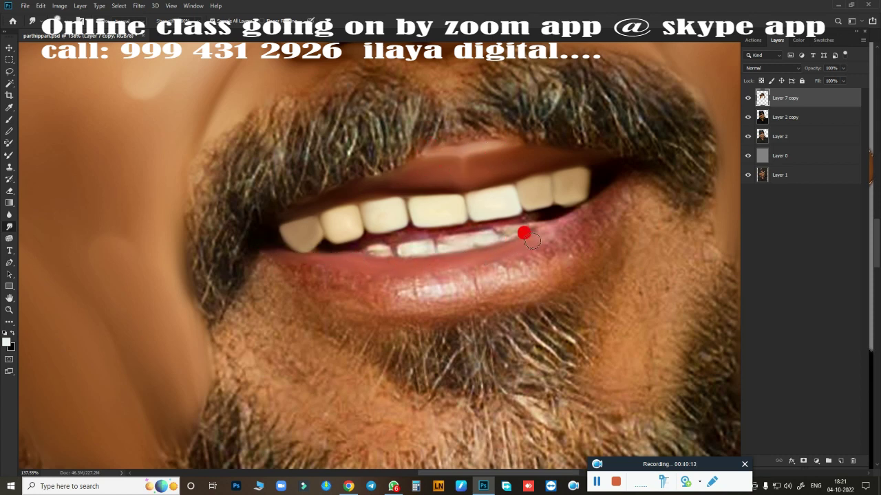
# Smudge the right mouth corner and the lower lip into smooth strokes
pyautogui.moveTo(532, 241); pyautogui.dragTo(610, 192)
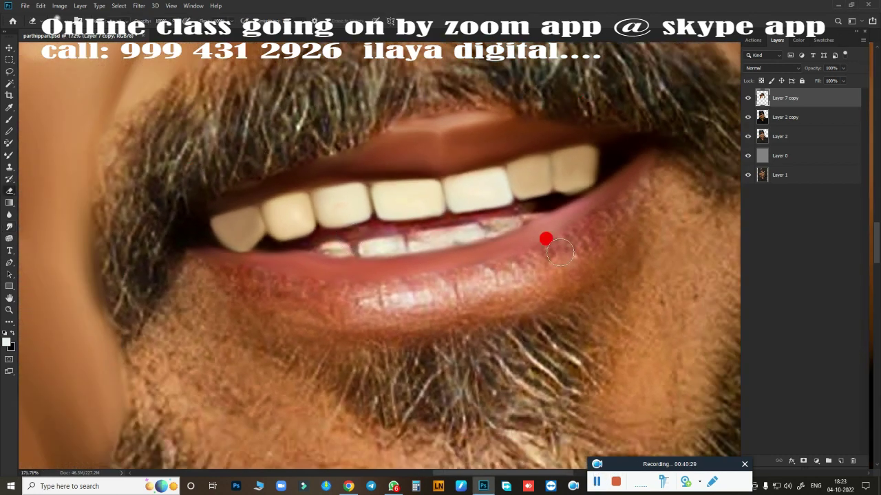
pyautogui.moveTo(559, 252)
pyautogui.mouseDown()
pyautogui.moveTo(527, 192)
pyautogui.moveTo(501, 211)
pyautogui.mouseUp()
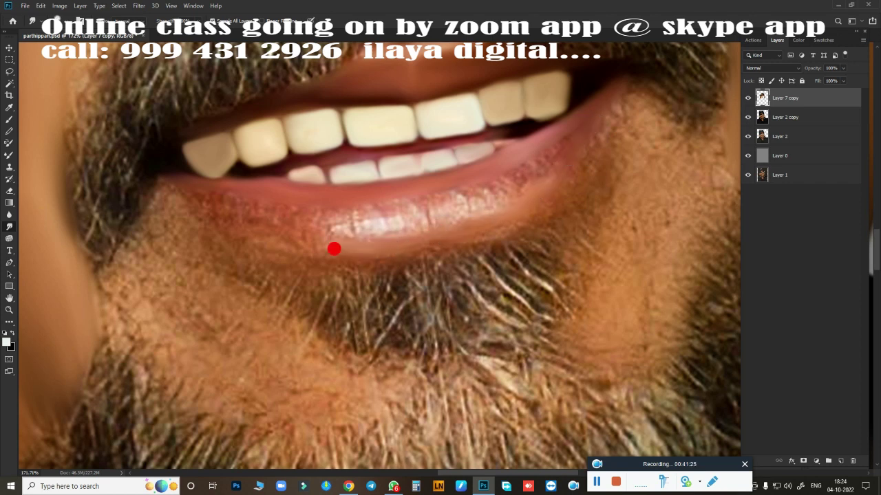
pyautogui.moveTo(340, 222); pyautogui.dragTo(523, 178)
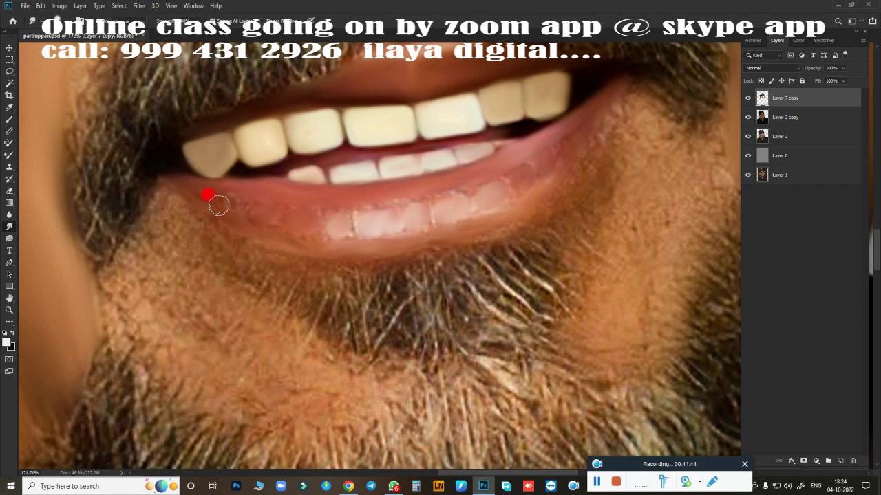
pyautogui.moveTo(294, 207); pyautogui.dragTo(484, 178)
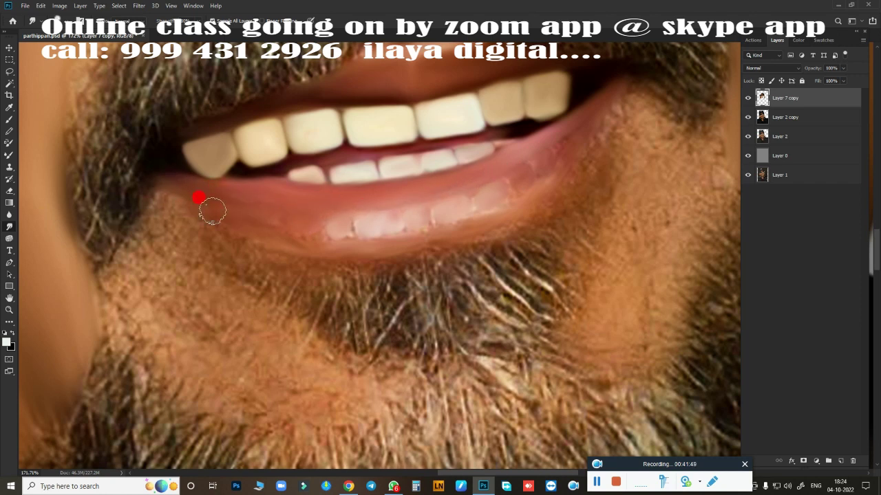
pyautogui.moveTo(206, 197)
pyautogui.mouseDown()
pyautogui.moveTo(535, 157)
pyautogui.moveTo(452, 208)
pyautogui.mouseUp()
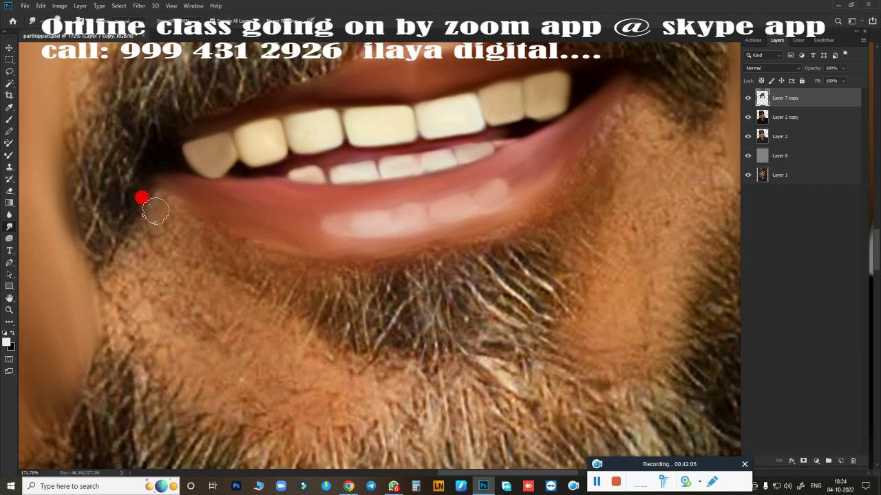
# Blend the beard along the jaw and soften the lower lip from the right corner
pyautogui.moveTo(155, 212)
pyautogui.mouseDown()
pyautogui.moveTo(217, 230)
pyautogui.moveTo(195, 226)
pyautogui.moveTo(137, 286)
pyautogui.moveTo(221, 310)
pyautogui.moveTo(173, 310)
pyautogui.moveTo(496, 290)
pyautogui.moveTo(602, 161)
pyautogui.moveTo(601, 169)
pyautogui.moveTo(651, 135)
pyautogui.moveTo(631, 354)
pyautogui.moveTo(582, 310)
pyautogui.moveTo(618, 173)
pyautogui.moveTo(289, 238)
pyautogui.moveTo(633, 83)
pyautogui.moveTo(524, 215)
pyautogui.moveTo(387, 246)
pyautogui.mouseUp()
pyautogui.moveTo(562, 154); pyautogui.dragTo(280, 228)
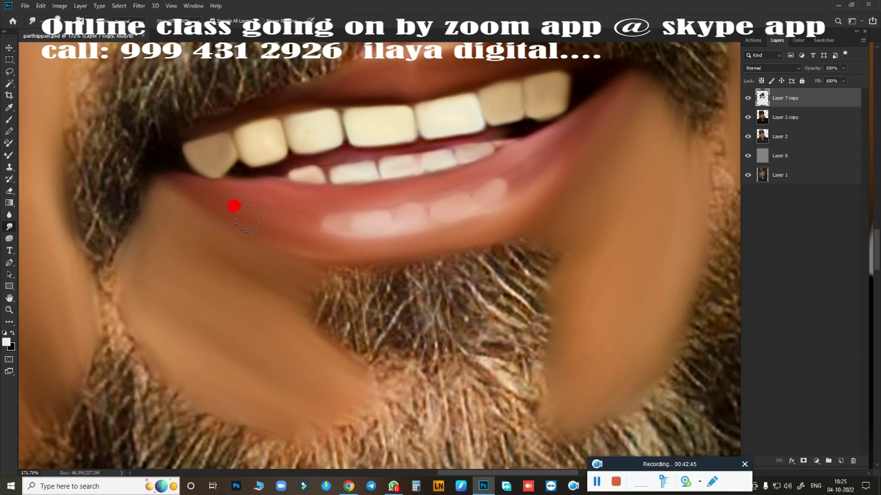
pyautogui.moveTo(607, 100); pyautogui.dragTo(398, 246)
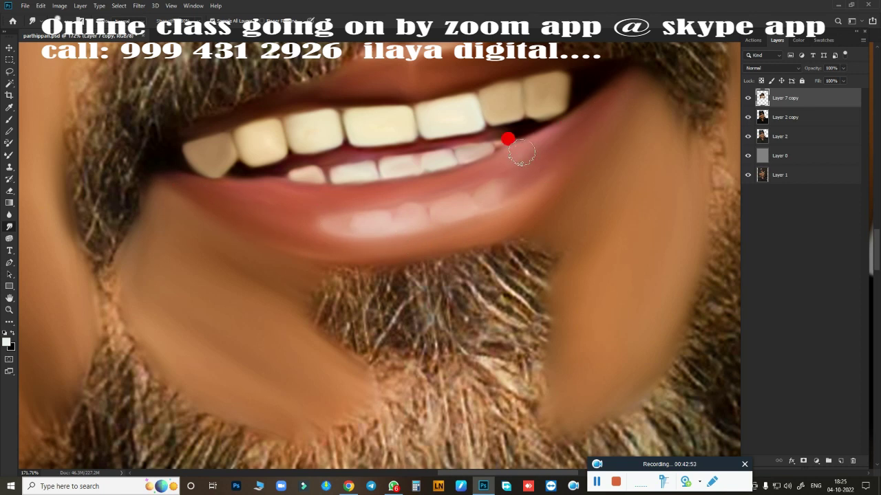
pyautogui.scroll(-5, 459, 310)
pyautogui.scroll(1, 308, 284)
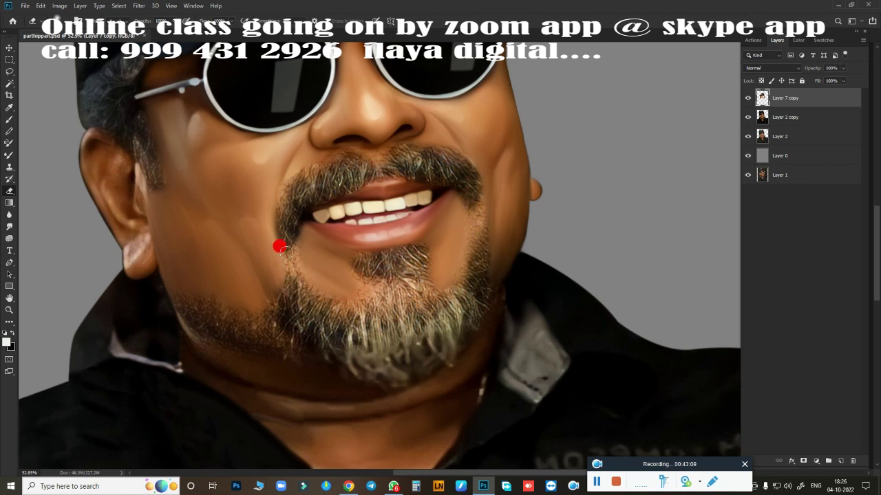
# Smudge the earlobe highlights, inner ear crevice and outer ear edge smooth
pyautogui.scroll(-2, 330, 323)
pyautogui.scroll(4, 358, 295)
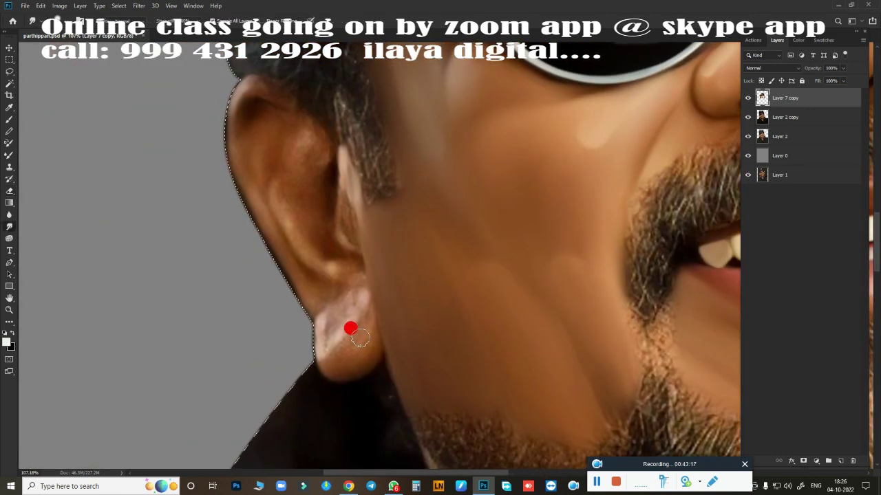
pyautogui.moveTo(359, 337)
pyautogui.mouseDown()
pyautogui.moveTo(328, 335)
pyautogui.moveTo(303, 263)
pyautogui.mouseUp()
pyautogui.moveTo(342, 198); pyautogui.dragTo(352, 276)
pyautogui.moveTo(295, 321)
pyautogui.mouseDown()
pyautogui.moveTo(222, 114)
pyautogui.moveTo(224, 165)
pyautogui.moveTo(252, 98)
pyautogui.moveTo(295, 113)
pyautogui.moveTo(226, 205)
pyautogui.moveTo(305, 114)
pyautogui.moveTo(319, 196)
pyautogui.moveTo(291, 204)
pyautogui.moveTo(341, 241)
pyautogui.moveTo(276, 259)
pyautogui.mouseUp()
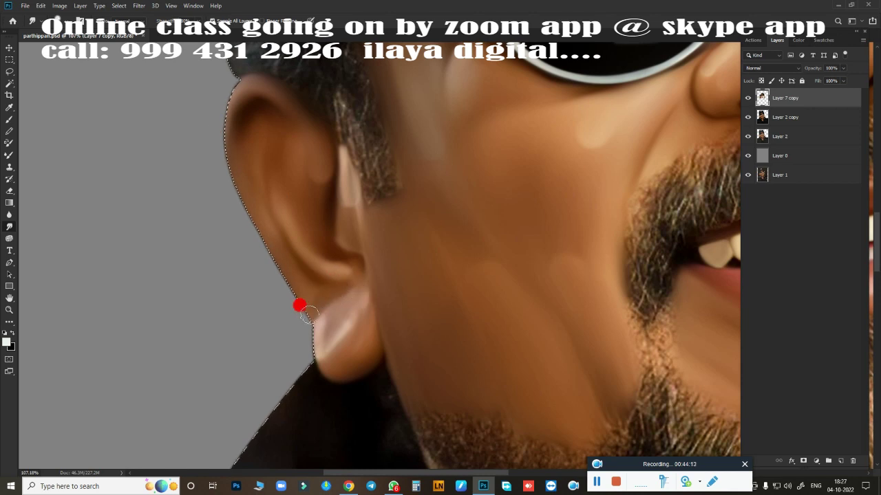
# Smooth the skin along the jaw and further down the neck
pyautogui.scroll(-3, 260, 280)
pyautogui.scroll(2, 429, 331)
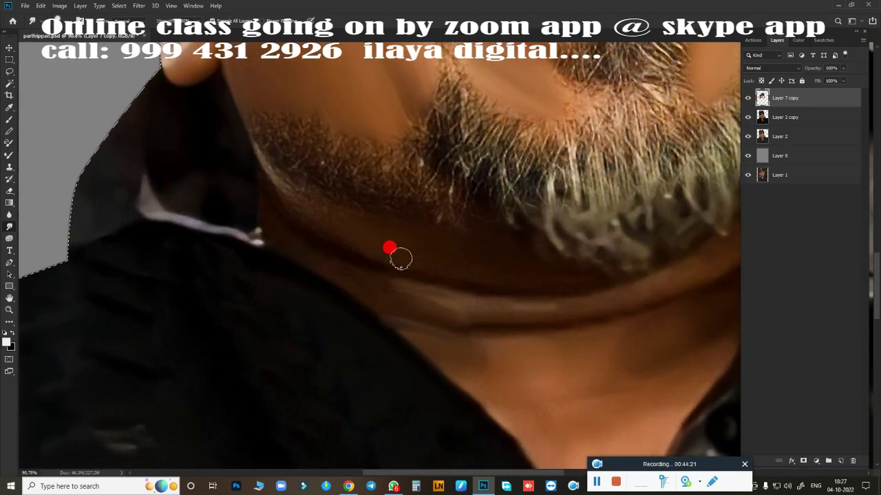
pyautogui.moveTo(333, 265)
pyautogui.mouseDown()
pyautogui.moveTo(351, 252)
pyautogui.moveTo(356, 205)
pyautogui.moveTo(521, 249)
pyautogui.moveTo(556, 278)
pyautogui.moveTo(562, 320)
pyautogui.moveTo(370, 326)
pyautogui.mouseUp()
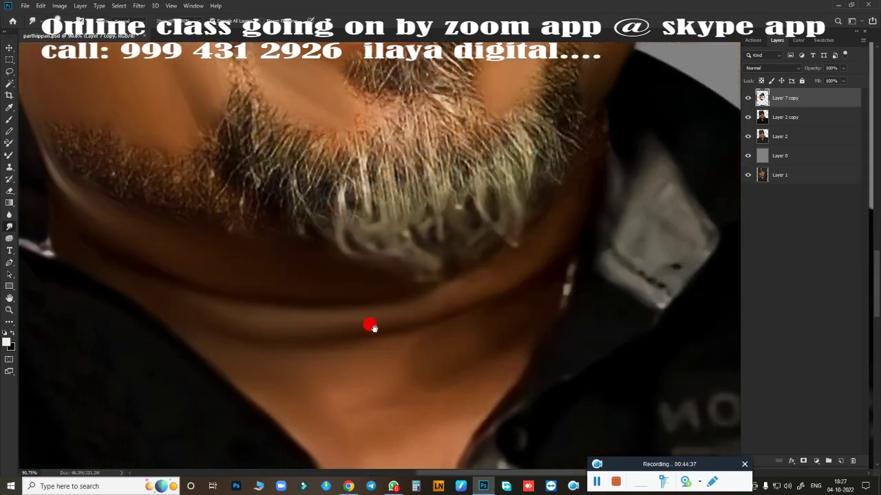
pyautogui.moveTo(509, 134)
pyautogui.mouseDown()
pyautogui.moveTo(525, 140)
pyautogui.moveTo(472, 191)
pyautogui.moveTo(423, 218)
pyautogui.moveTo(236, 280)
pyautogui.moveTo(503, 213)
pyautogui.moveTo(519, 187)
pyautogui.moveTo(370, 319)
pyautogui.moveTo(201, 303)
pyautogui.moveTo(167, 265)
pyautogui.moveTo(390, 325)
pyautogui.moveTo(354, 344)
pyautogui.moveTo(410, 207)
pyautogui.mouseUp()
# Zoom out to see the whole figure and make Layer 2 copy active
pyautogui.scroll(-3, 447, 165)
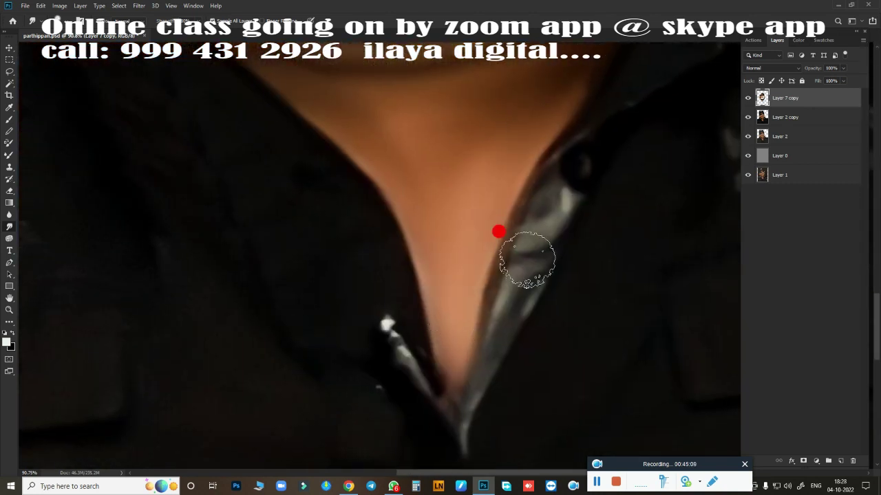
pyautogui.scroll(-4, 413, 279)
pyautogui.scroll(4, 418, 280)
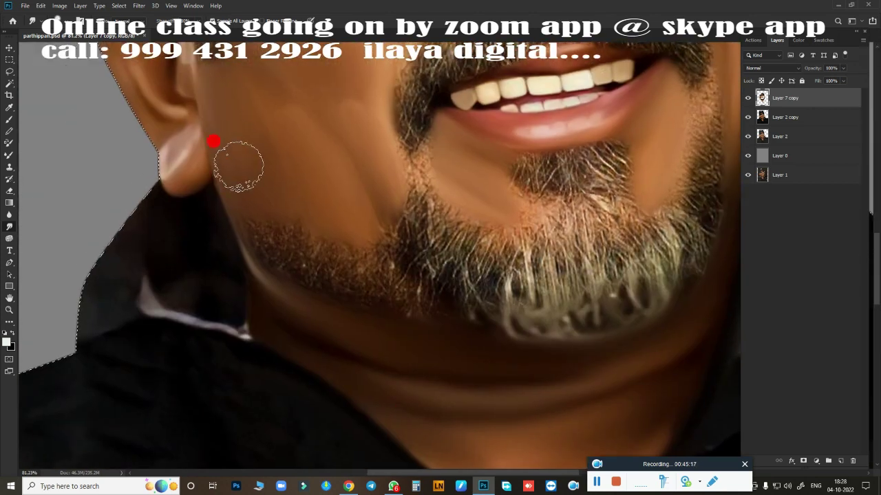
pyautogui.scroll(-2, 296, 299)
pyautogui.scroll(-2, 291, 204)
pyautogui.scroll(2, 315, 221)
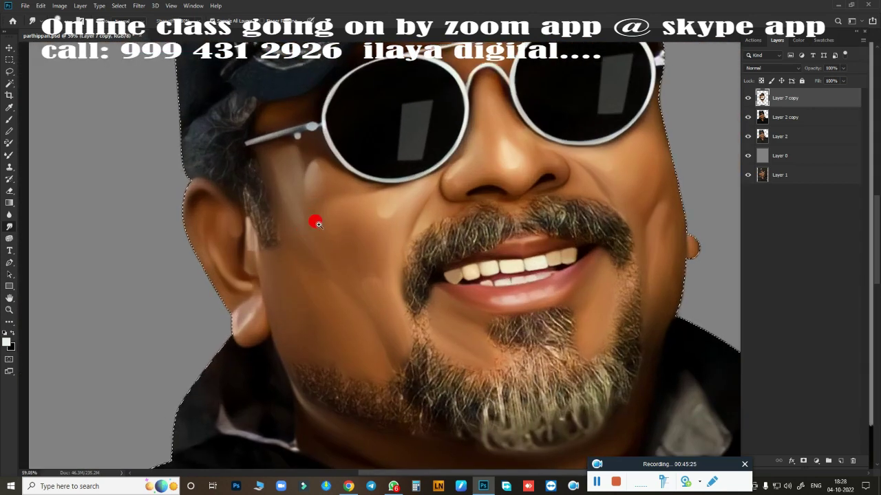
pyautogui.scroll(2, 320, 222)
pyautogui.scroll(-4, 398, 196)
pyautogui.click(784, 117)
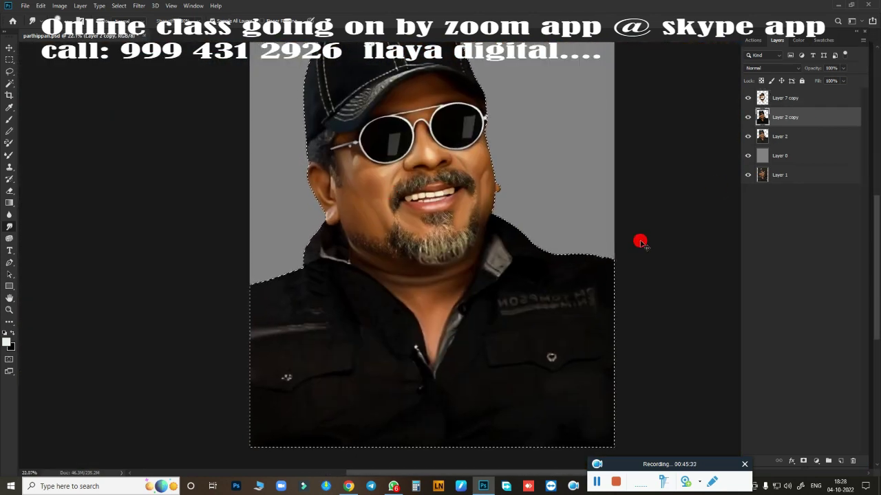
# Darken the shadows with Curves, duplicate into Layer 3, and deepen them again with Curves
pyautogui.hotkey('ctrl', 'm')
pyautogui.moveTo(593, 208); pyautogui.dragTo(600, 210)
pyautogui.click(829, 59)
pyautogui.hotkey('ctrl', 'j')
pyautogui.hotkey('ctrl', 'm')
pyautogui.press('Return')
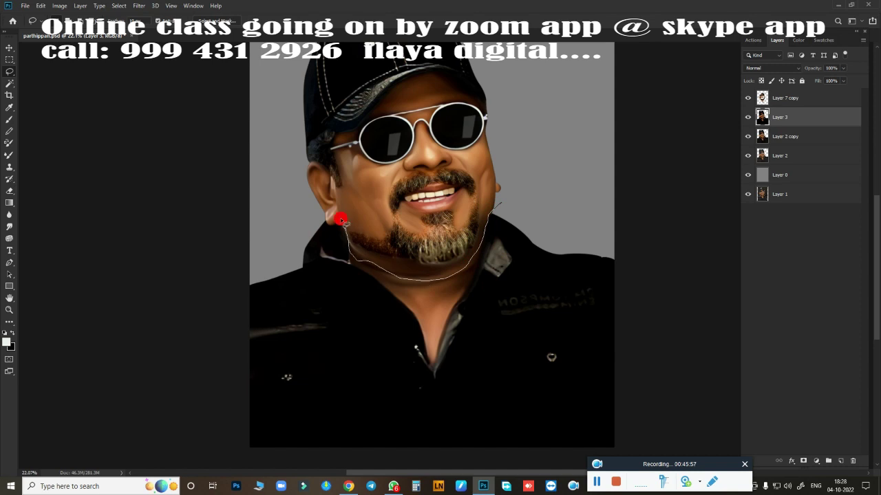
# Hide Layer 3, zoom out, and lasso a loose selection around the cap
pyautogui.click(748, 117)
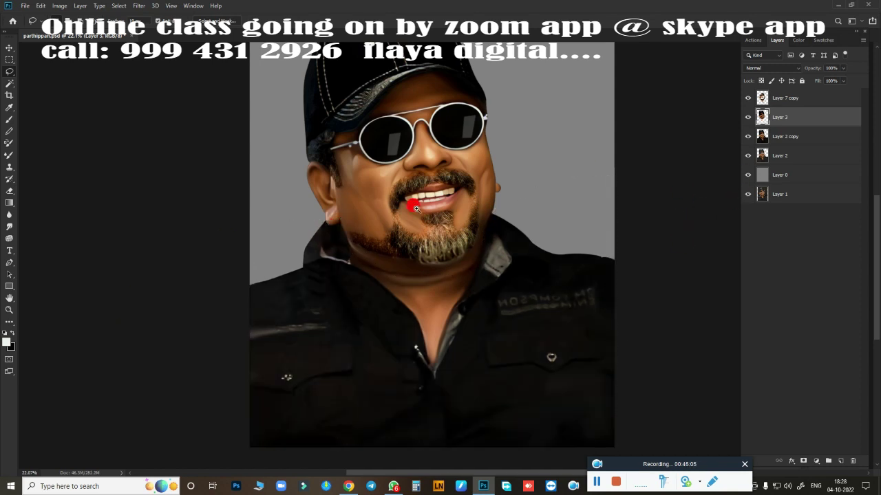
pyautogui.hotkey('ctrl', '-')
pyautogui.scroll(3, 441, 178)
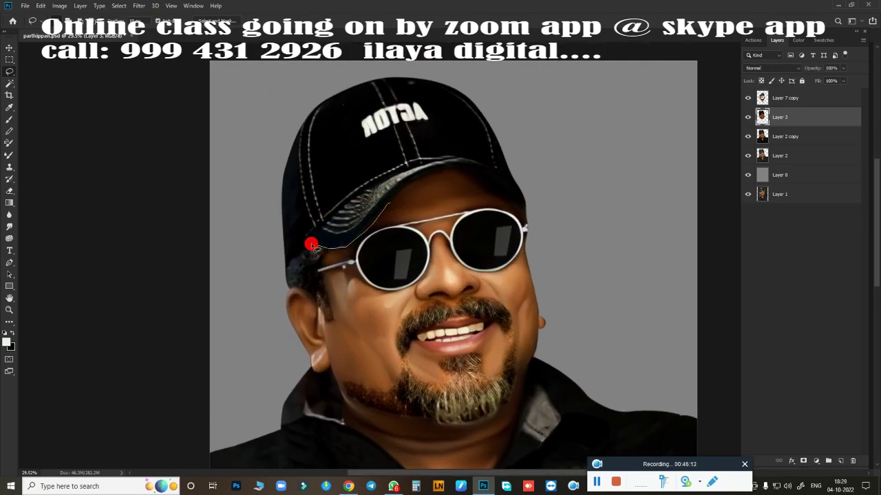
pyautogui.moveTo(311, 246); pyautogui.dragTo(403, 187)
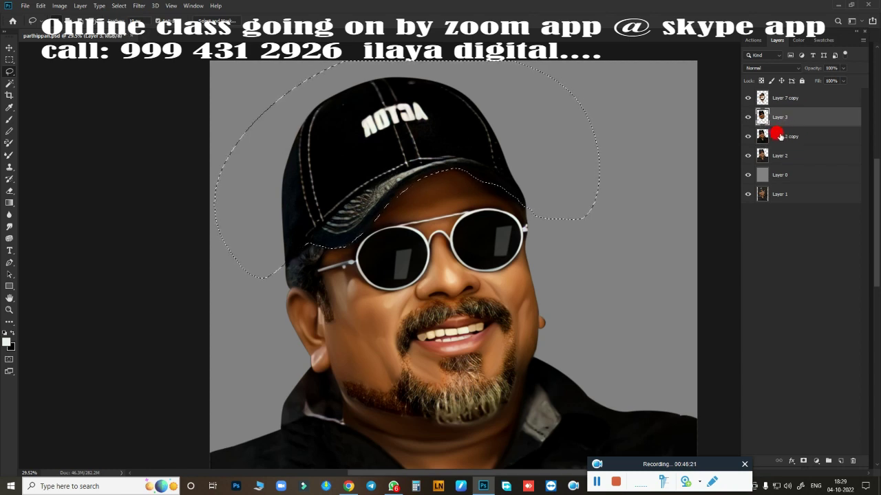
pyautogui.scroll(-1, 403, 158)
pyautogui.scroll(5, 358, 252)
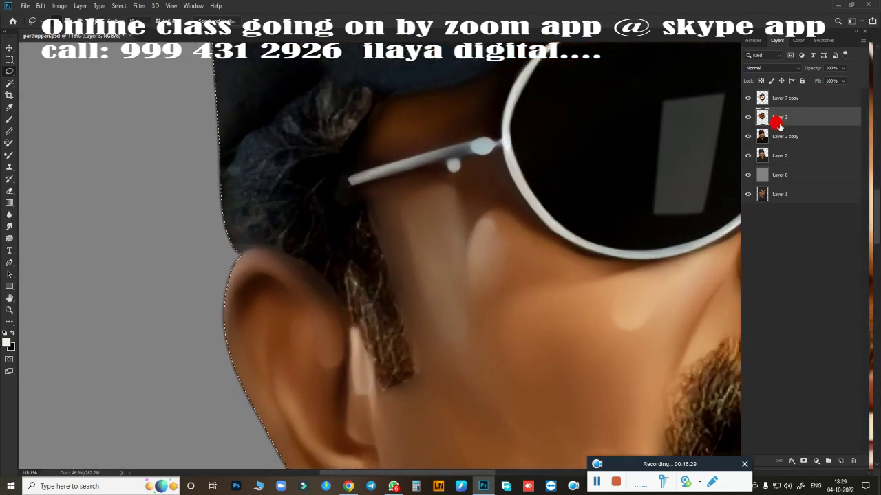
# On Layer 7 copy, smudge the speckled hair beside the ear and down toward the neck
pyautogui.scroll(-4, 340, 324)
pyautogui.scroll(4, 320, 220)
pyautogui.scroll(1, 376, 190)
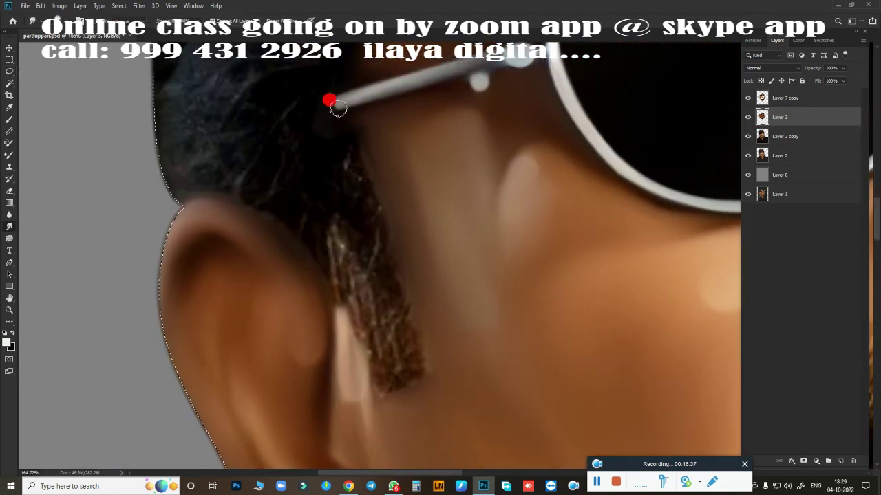
pyautogui.click(784, 97)
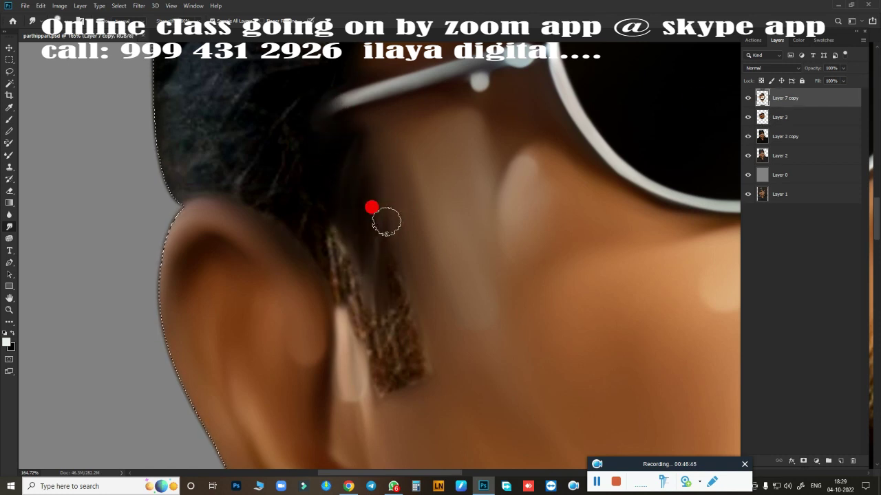
pyautogui.moveTo(386, 220); pyautogui.dragTo(422, 365)
pyautogui.moveTo(333, 258); pyautogui.dragTo(378, 382)
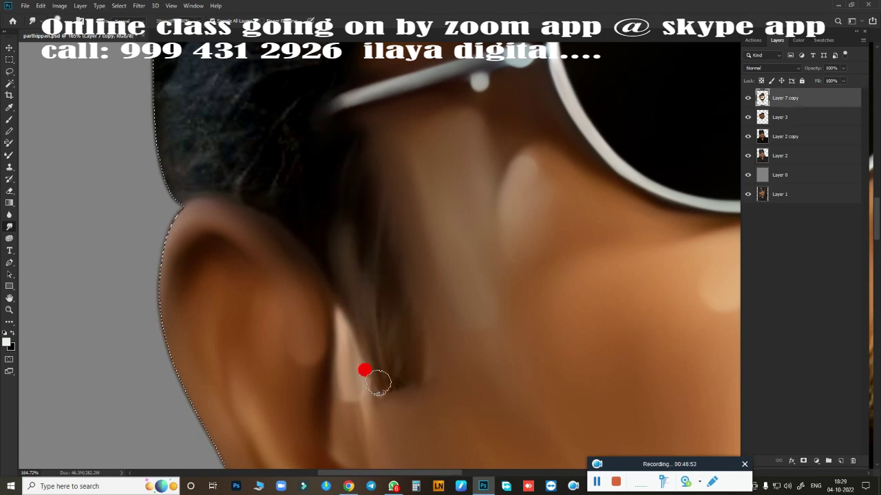
pyautogui.moveTo(289, 201); pyautogui.dragTo(213, 189)
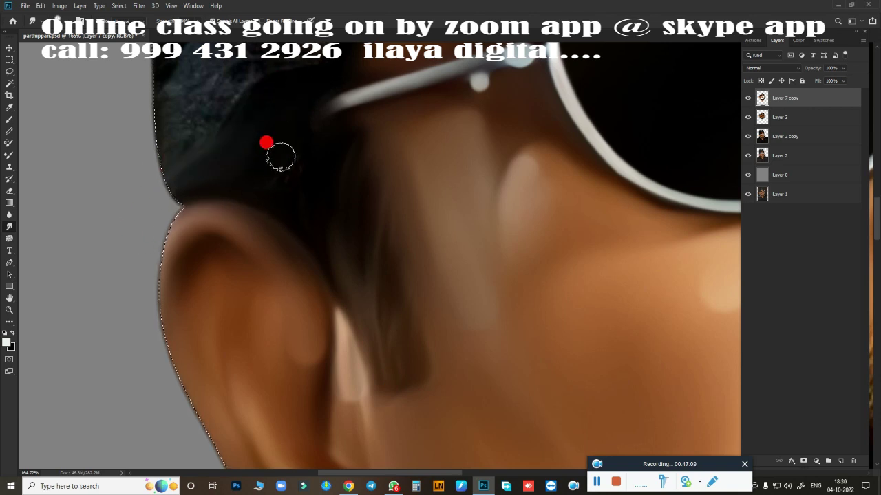
# Smooth and darken the hair under the cap brim
pyautogui.scroll(5, 303, 172)
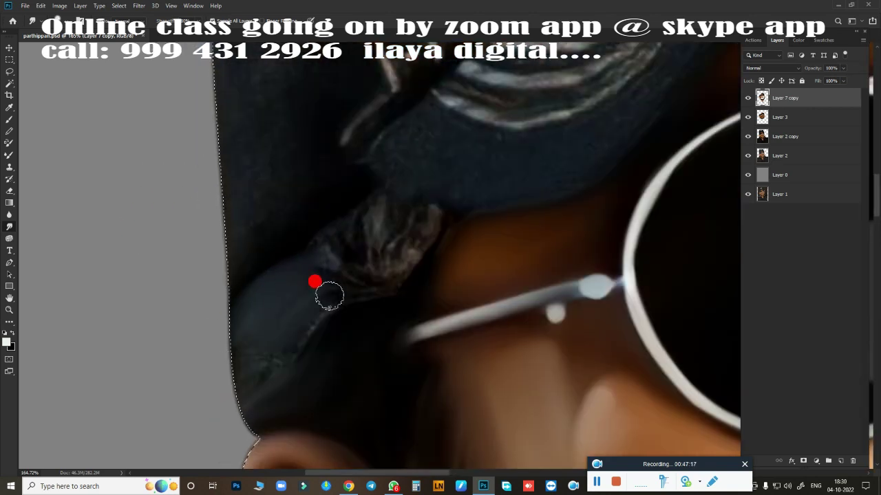
pyautogui.moveTo(328, 287)
pyautogui.mouseDown()
pyautogui.moveTo(374, 219)
pyautogui.moveTo(392, 286)
pyautogui.mouseUp()
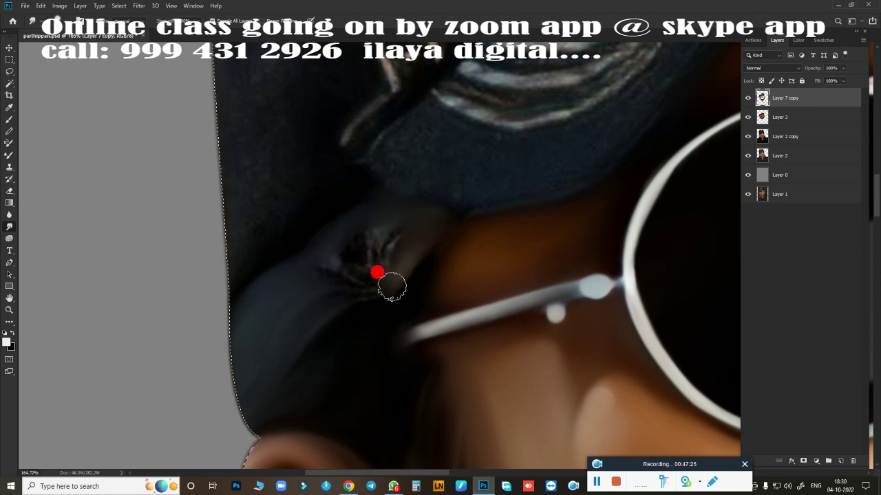
pyautogui.keyDown('alt'); pyautogui.scroll(-5, 421, 304); pyautogui.keyUp('alt')
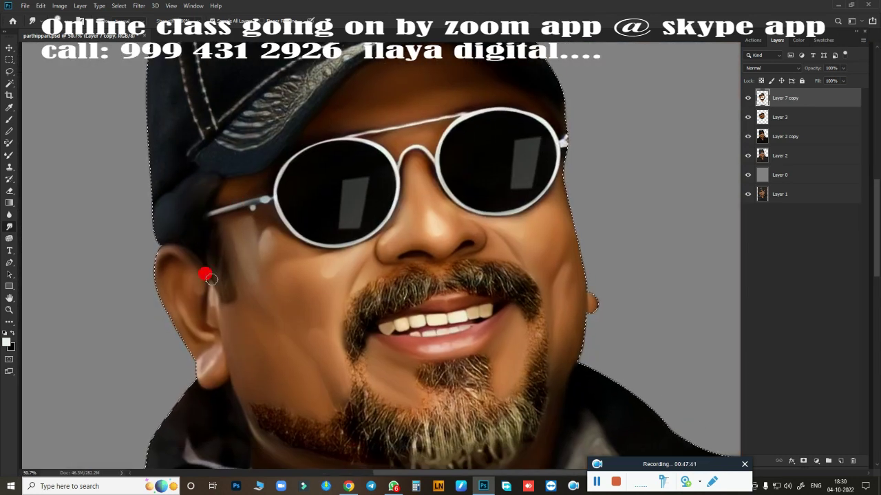
pyautogui.scroll(3, 380, 276)
pyautogui.hscroll(-3, 417, 272)
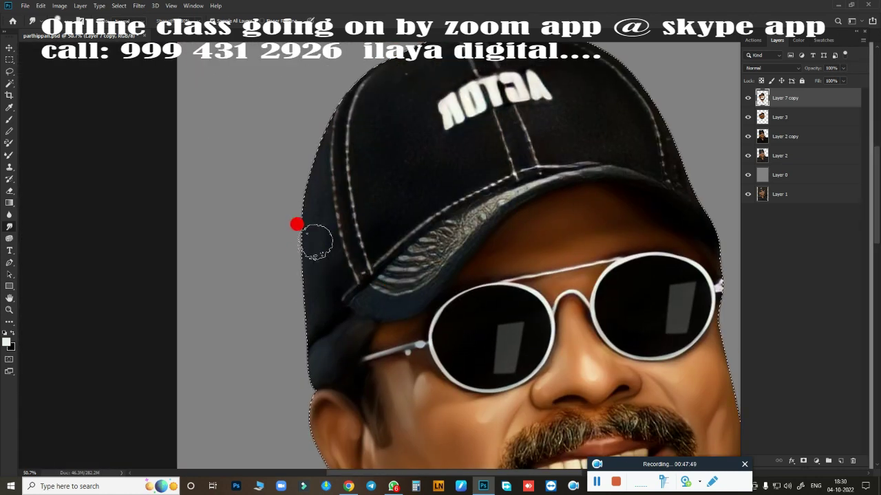
pyautogui.scroll(3, 337, 206)
pyautogui.hscroll(2, 351, 266)
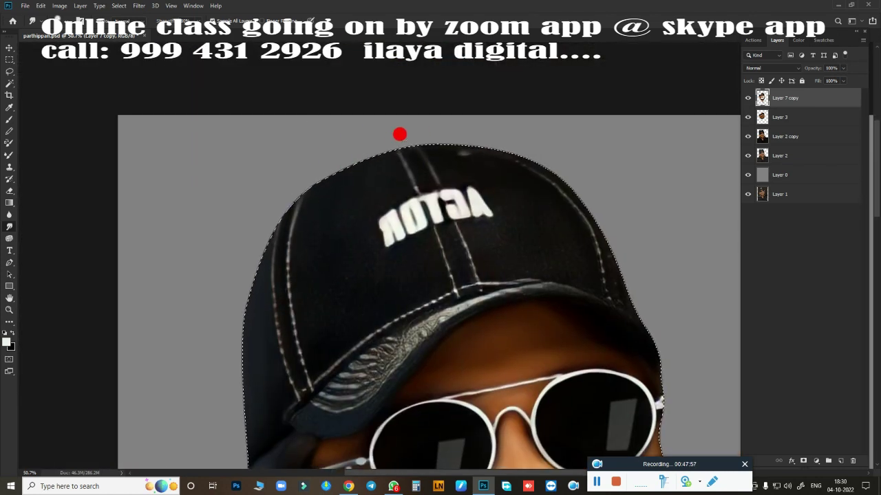
pyautogui.moveTo(551, 273); pyautogui.dragTo(526, 142)
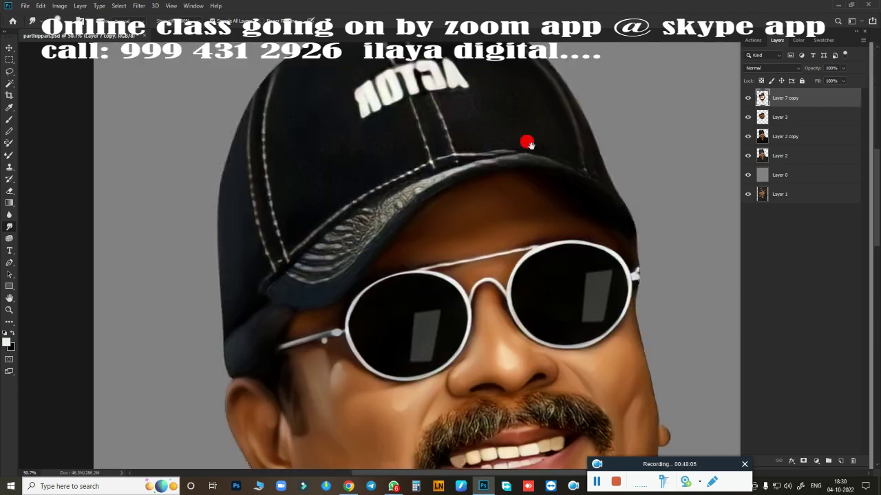
pyautogui.scroll(-3, 486, 263)
pyautogui.hscroll(-1, 344, 255)
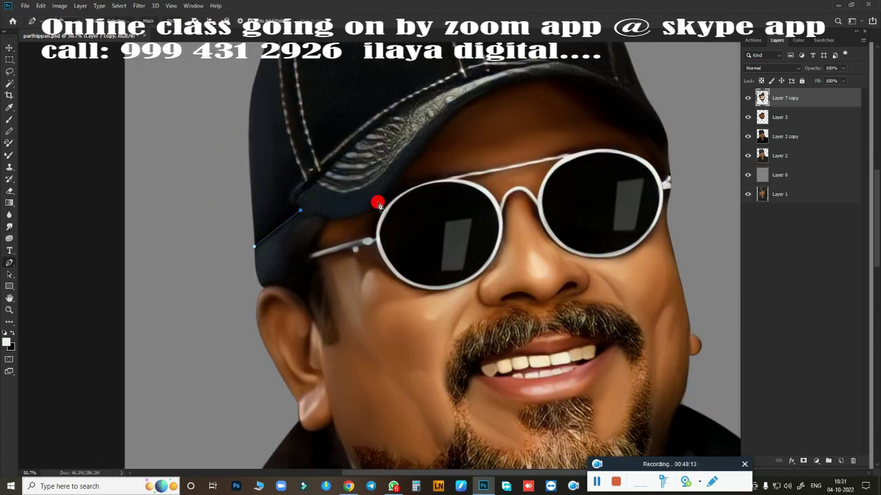
# Trace the cap brim's lower edge with a curved Pen path and convert it to a feathered selection
pyautogui.moveTo(584, 84); pyautogui.dragTo(693, 122)
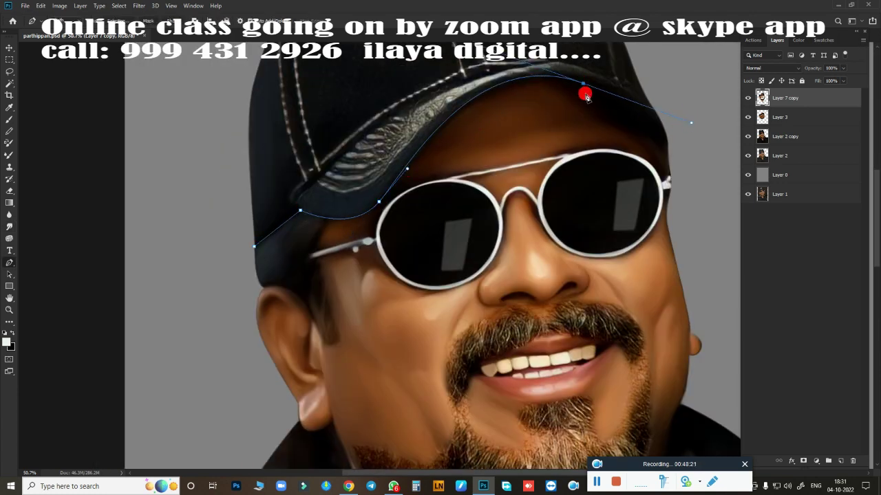
pyautogui.scroll(3, 586, 95)
pyautogui.hscroll(3, 585, 95)
pyautogui.moveTo(569, 238); pyautogui.dragTo(583, 270)
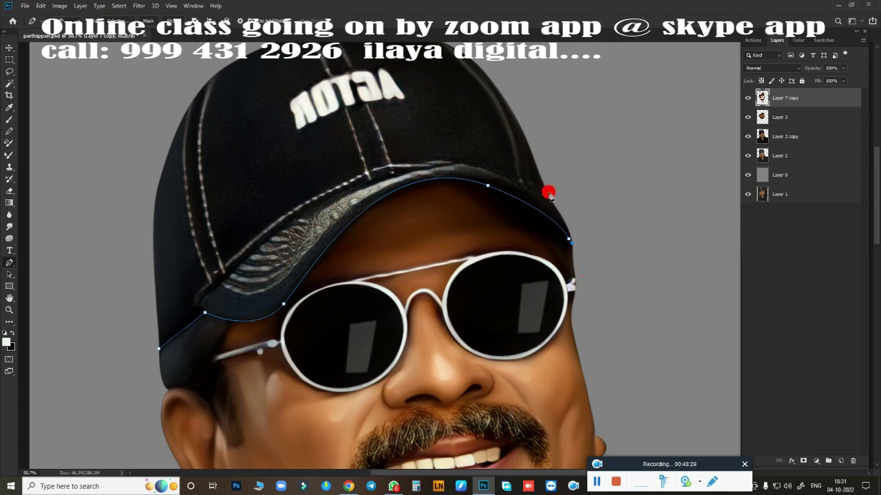
pyautogui.scroll(1, 548, 194)
pyautogui.hscroll(-3, 548, 194)
pyautogui.click(662, 145)
pyautogui.click(257, 282)
pyautogui.hotkey('ctrl', 'Return')
pyautogui.hotkey('shift', 'F6')
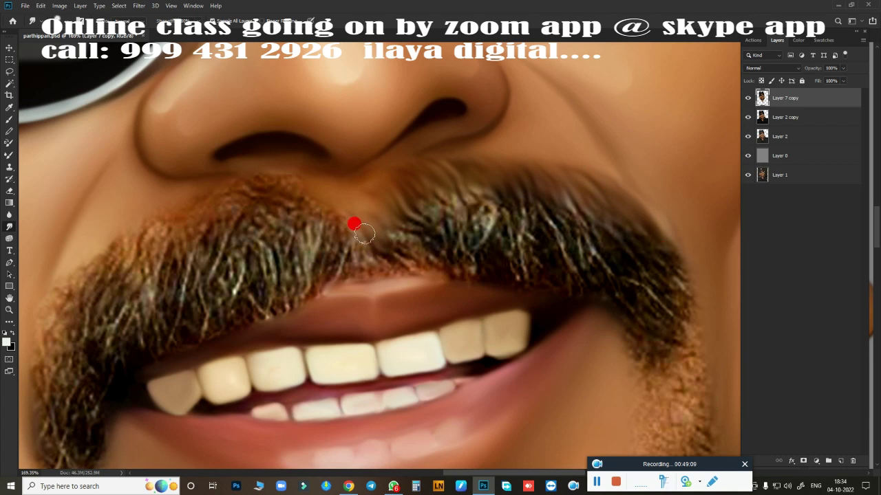
# Smudge the moustache's centre, left side and lower edge, blending the dark beard into it
pyautogui.moveTo(353, 222)
pyautogui.mouseDown()
pyautogui.moveTo(416, 255)
pyautogui.moveTo(464, 187)
pyautogui.moveTo(513, 232)
pyautogui.moveTo(686, 296)
pyautogui.moveTo(639, 269)
pyautogui.moveTo(645, 338)
pyautogui.moveTo(611, 279)
pyautogui.moveTo(695, 329)
pyautogui.moveTo(530, 232)
pyautogui.moveTo(502, 267)
pyautogui.moveTo(389, 252)
pyautogui.moveTo(467, 296)
pyautogui.moveTo(496, 292)
pyautogui.mouseUp()
pyautogui.moveTo(314, 214)
pyautogui.mouseDown()
pyautogui.moveTo(319, 240)
pyautogui.moveTo(364, 271)
pyautogui.moveTo(242, 183)
pyautogui.moveTo(285, 219)
pyautogui.moveTo(165, 225)
pyautogui.moveTo(218, 287)
pyautogui.mouseUp()
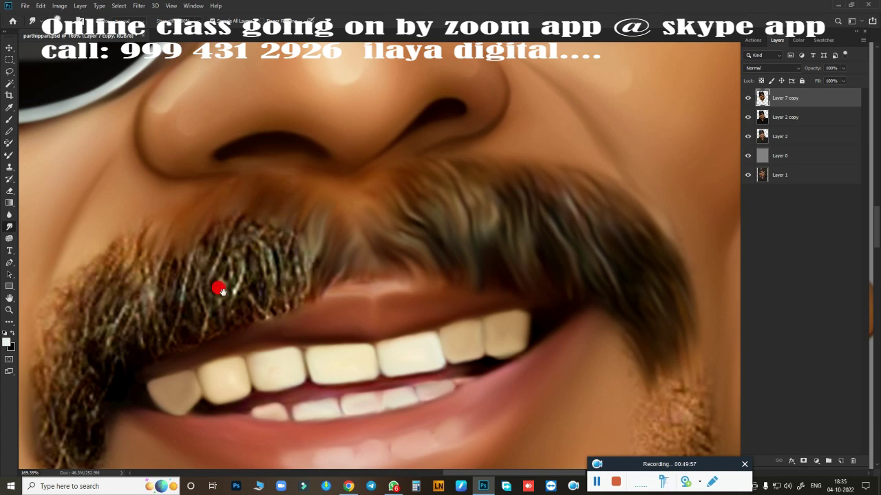
pyautogui.hscroll(-5, 227, 268)
pyautogui.moveTo(246, 240)
pyautogui.mouseDown()
pyautogui.moveTo(301, 198)
pyautogui.moveTo(353, 194)
pyautogui.moveTo(409, 228)
pyautogui.moveTo(525, 260)
pyautogui.mouseUp()
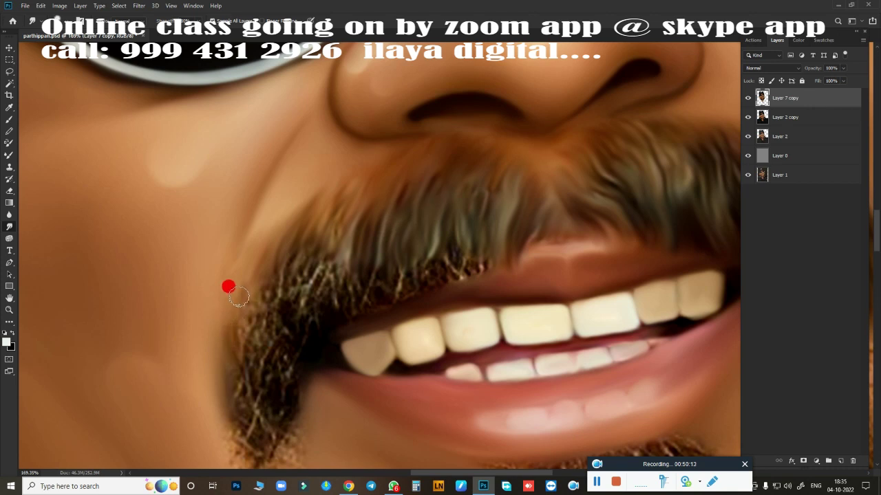
pyautogui.moveTo(238, 296)
pyautogui.mouseDown()
pyautogui.moveTo(287, 313)
pyautogui.moveTo(350, 303)
pyautogui.mouseUp()
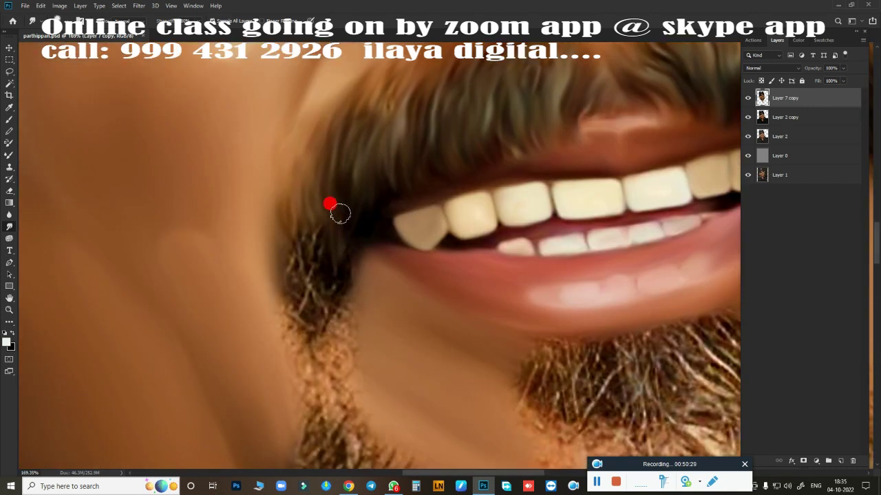
pyautogui.moveTo(342, 210); pyautogui.dragTo(285, 282)
pyautogui.moveTo(388, 88); pyautogui.dragTo(413, 236)
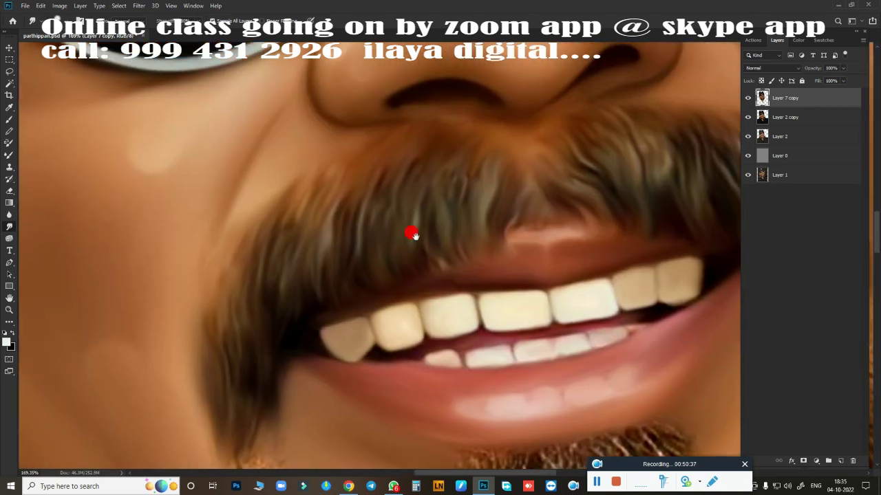
pyautogui.scroll(-5, 506, 222)
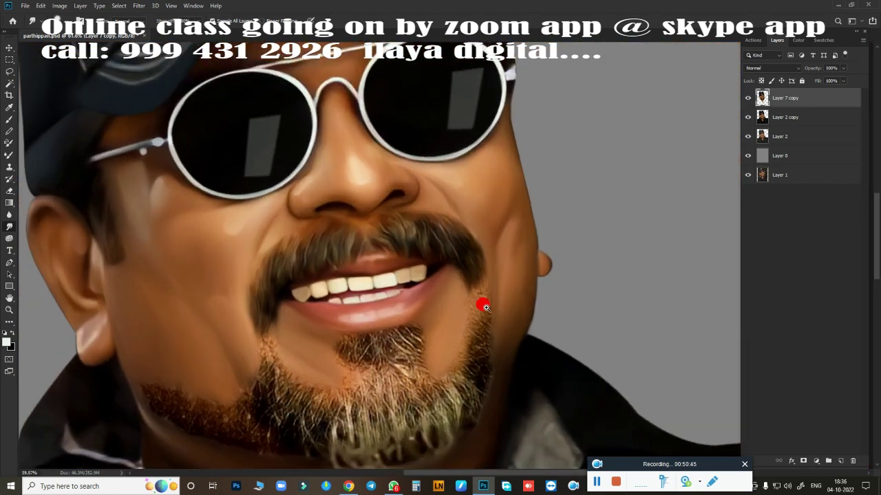
# Smudge the beard hairs below the lower lip and on the right and left of the chin
pyautogui.scroll(3, 482, 304)
pyautogui.scroll(2, 534, 232)
pyautogui.moveTo(331, 214)
pyautogui.mouseDown()
pyautogui.moveTo(334, 199)
pyautogui.moveTo(448, 209)
pyautogui.moveTo(535, 190)
pyautogui.moveTo(477, 166)
pyautogui.mouseUp()
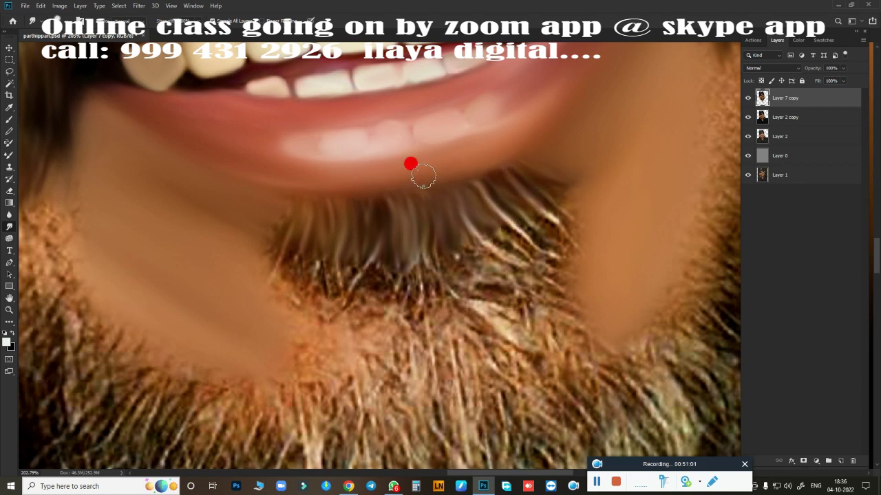
pyautogui.moveTo(579, 206)
pyautogui.mouseDown()
pyautogui.moveTo(541, 271)
pyautogui.moveTo(500, 281)
pyautogui.moveTo(525, 269)
pyautogui.moveTo(476, 202)
pyautogui.moveTo(397, 241)
pyautogui.moveTo(509, 333)
pyautogui.mouseUp()
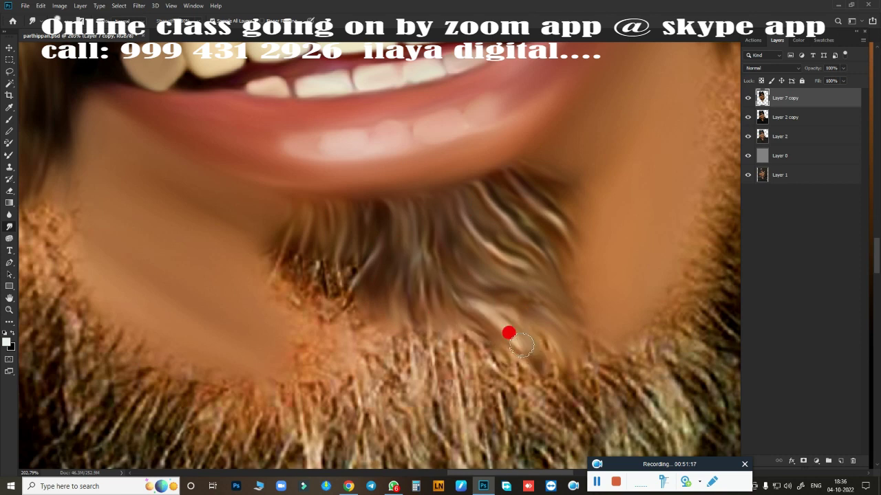
pyautogui.moveTo(284, 296); pyautogui.dragTo(448, 330)
pyautogui.scroll(-3, 448, 330)
pyautogui.moveTo(332, 144)
pyautogui.mouseDown()
pyautogui.moveTo(515, 241)
pyautogui.moveTo(562, 134)
pyautogui.moveTo(587, 220)
pyautogui.mouseUp()
pyautogui.hscroll(-3, 282, 169)
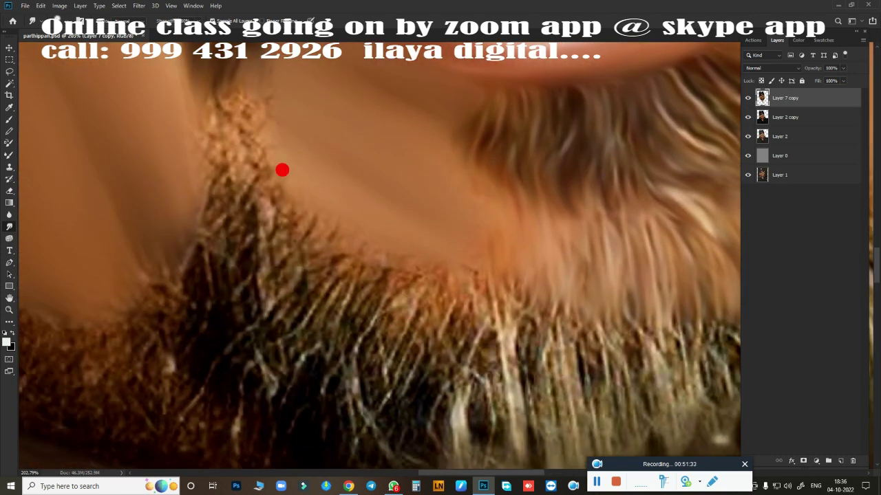
pyautogui.moveTo(282, 169)
pyautogui.mouseDown()
pyautogui.moveTo(295, 288)
pyautogui.moveTo(356, 326)
pyautogui.moveTo(485, 254)
pyautogui.moveTo(521, 273)
pyautogui.moveTo(478, 253)
pyautogui.mouseUp()
pyautogui.moveTo(373, 218)
pyautogui.mouseDown()
pyautogui.moveTo(202, 216)
pyautogui.moveTo(192, 129)
pyautogui.mouseUp()
# Smooth the rough stubble patch on the jaw and the stubble running down the jawline
pyautogui.scroll(-2, 517, 351)
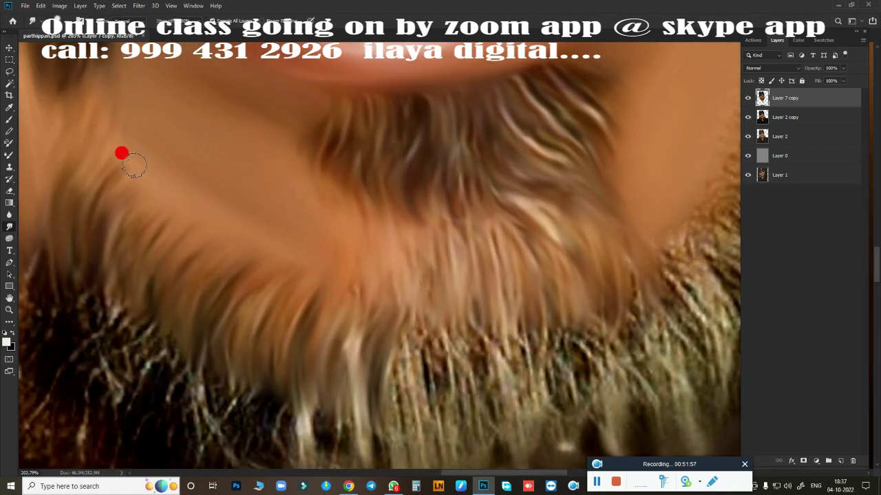
pyautogui.scroll(-3, 121, 151)
pyautogui.scroll(3, 527, 335)
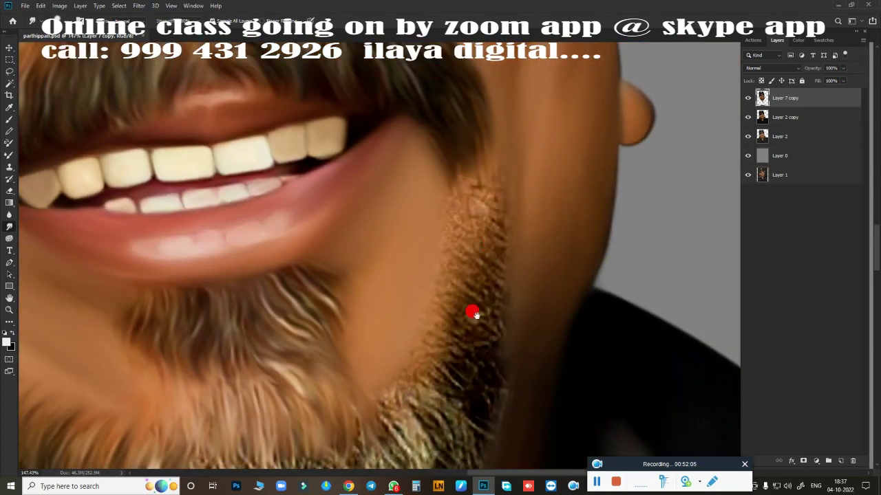
pyautogui.scroll(3, 473, 313)
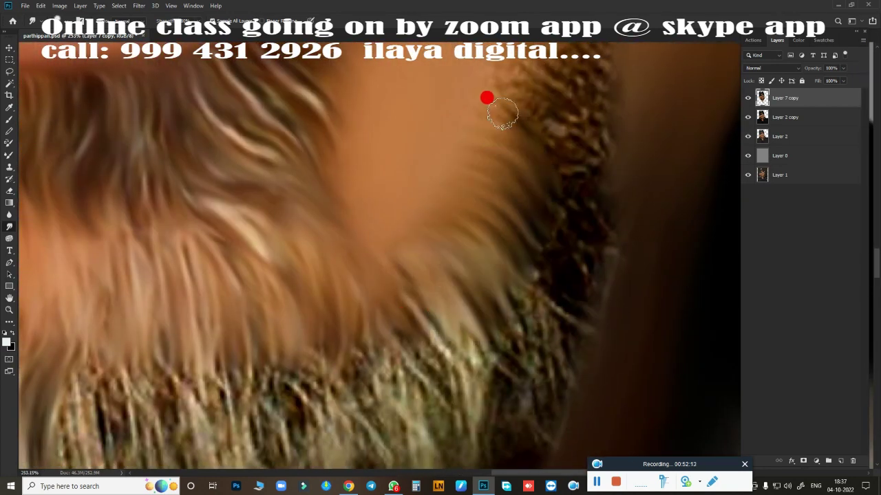
pyautogui.scroll(-1, 510, 295)
pyautogui.scroll(-2, 466, 354)
pyautogui.scroll(2, 501, 286)
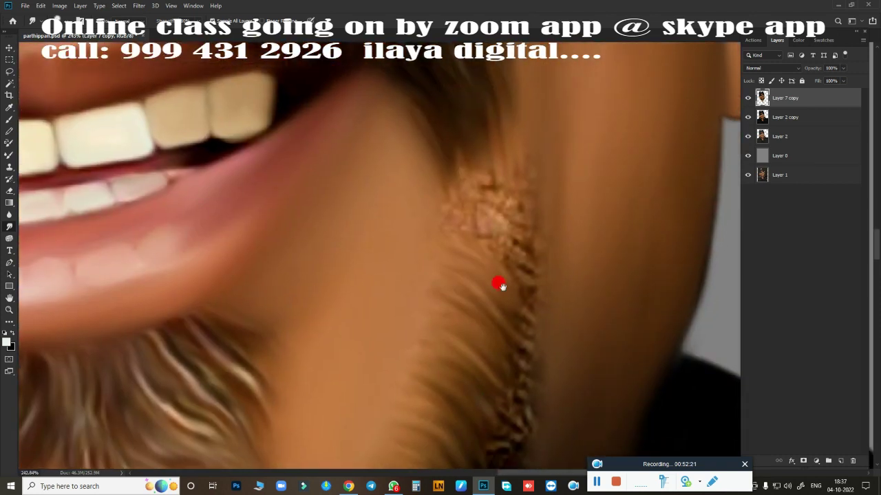
pyautogui.moveTo(500, 285)
pyautogui.mouseDown()
pyautogui.moveTo(521, 157)
pyautogui.moveTo(480, 244)
pyautogui.mouseUp()
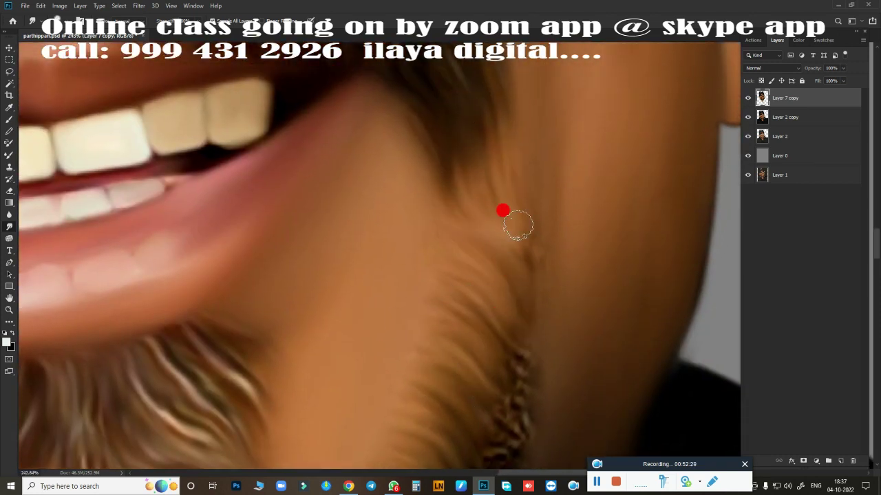
pyautogui.scroll(-3, 551, 344)
pyautogui.moveTo(500, 276); pyautogui.dragTo(495, 418)
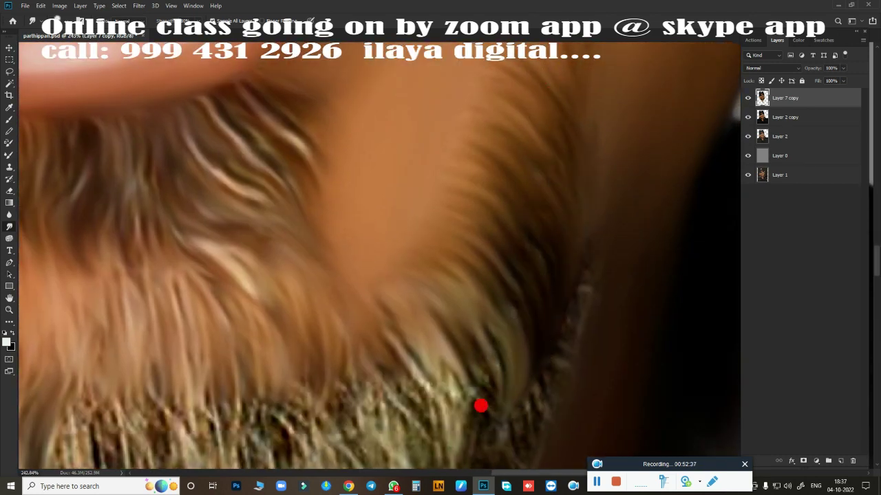
pyautogui.moveTo(552, 340)
pyautogui.mouseDown()
pyautogui.moveTo(474, 218)
pyautogui.moveTo(305, 349)
pyautogui.moveTo(314, 393)
pyautogui.moveTo(662, 184)
pyautogui.mouseUp()
# Toggle the smudged layer off and on to compare, then smooth the left and lower chin beard
pyautogui.click(748, 97)
pyautogui.click(748, 98)
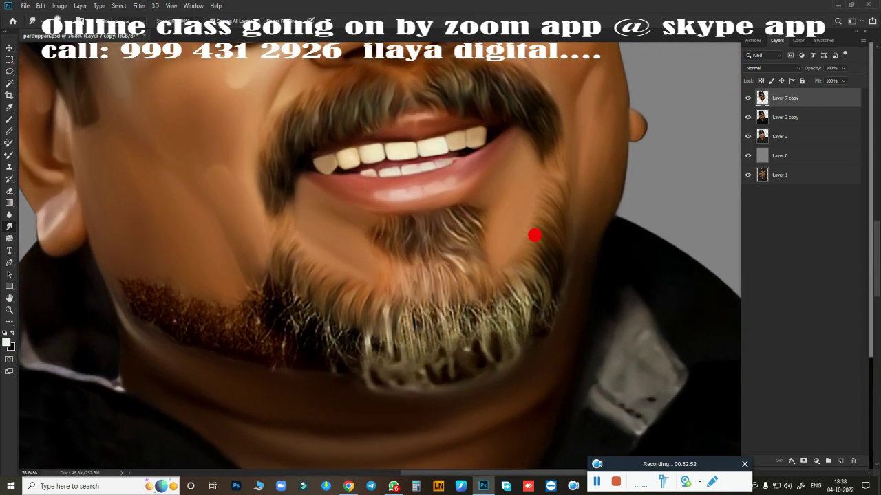
pyautogui.scroll(3, 403, 338)
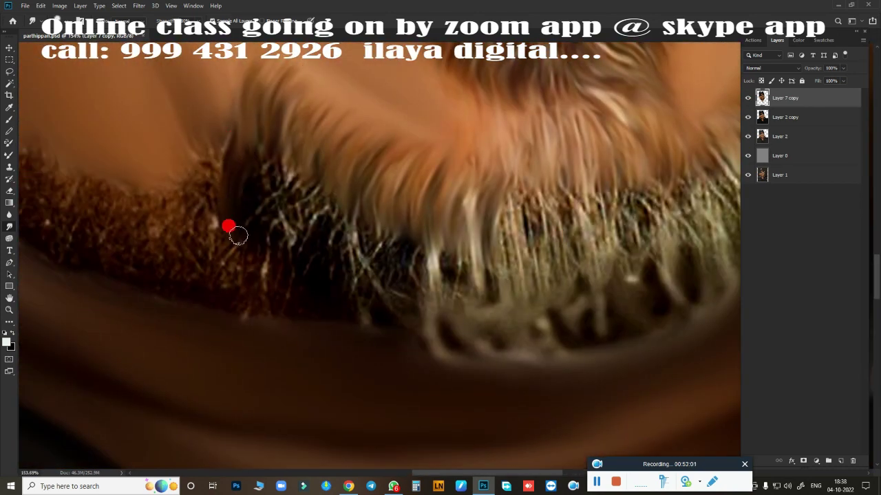
pyautogui.moveTo(237, 235); pyautogui.dragTo(293, 290)
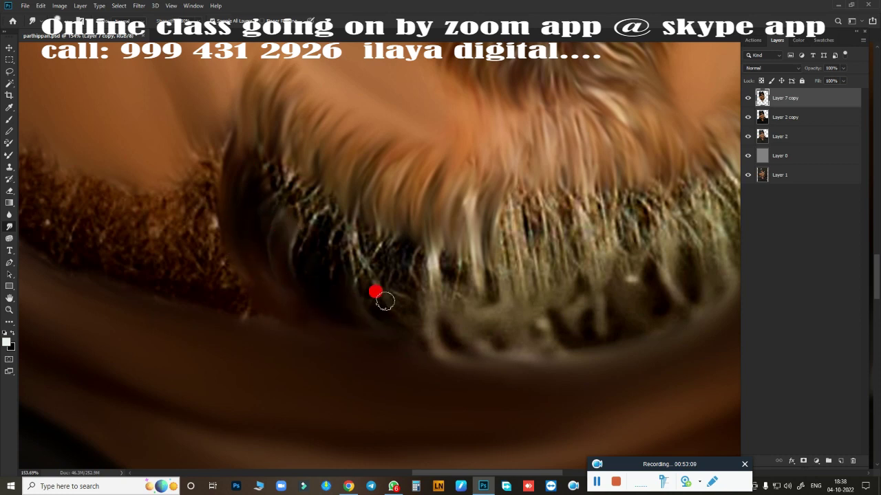
pyautogui.moveTo(348, 302)
pyautogui.mouseDown()
pyautogui.moveTo(430, 317)
pyautogui.moveTo(555, 298)
pyautogui.moveTo(596, 351)
pyautogui.mouseUp()
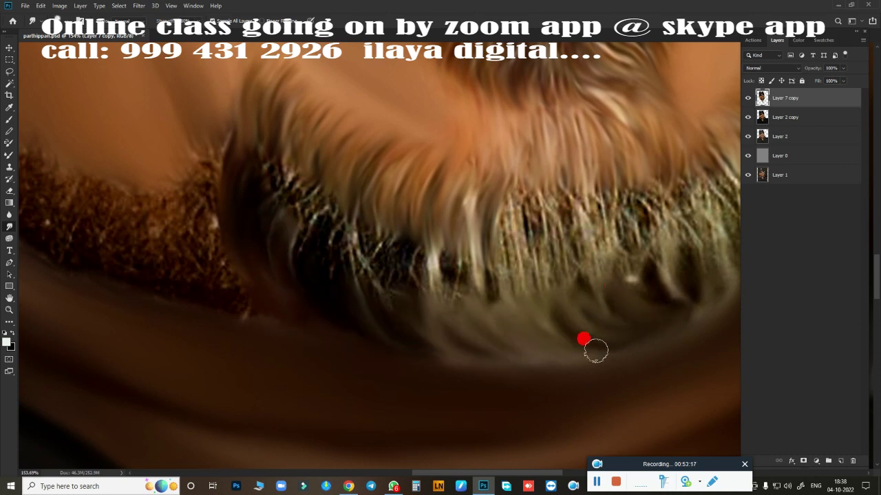
pyautogui.moveTo(372, 286)
pyautogui.mouseDown()
pyautogui.moveTo(269, 202)
pyautogui.moveTo(257, 211)
pyautogui.moveTo(317, 242)
pyautogui.moveTo(397, 250)
pyautogui.moveTo(517, 310)
pyautogui.moveTo(373, 329)
pyautogui.mouseUp()
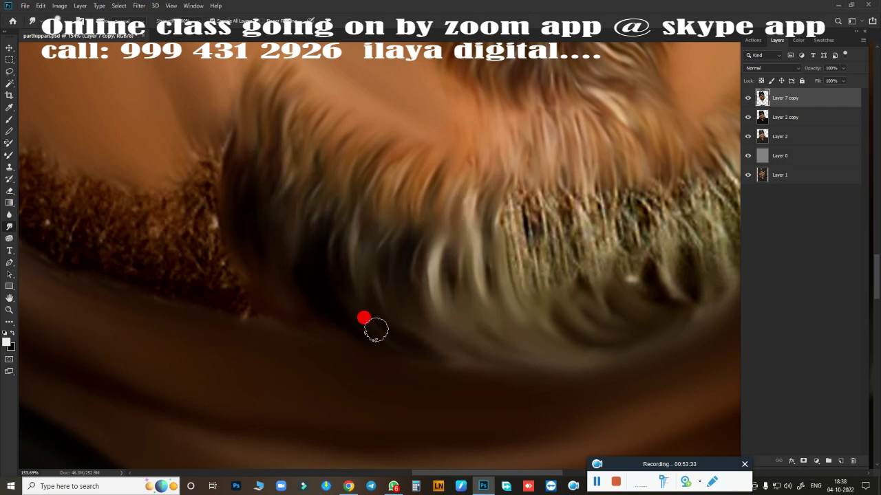
# Smudge the textured chin-centre strands and blend away the dark beard patch
pyautogui.hscroll(5, 413, 275)
pyautogui.moveTo(492, 220)
pyautogui.mouseDown()
pyautogui.moveTo(562, 263)
pyautogui.moveTo(609, 211)
pyautogui.mouseUp()
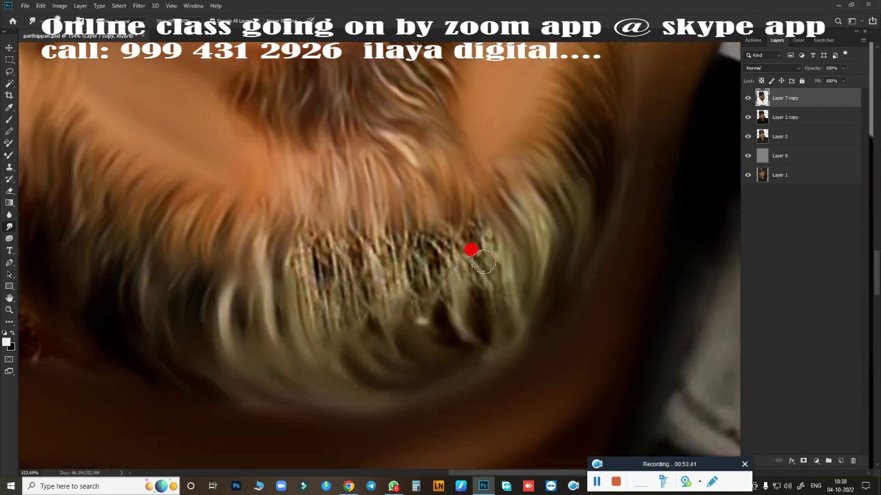
pyautogui.moveTo(482, 260)
pyautogui.mouseDown()
pyautogui.moveTo(480, 227)
pyautogui.moveTo(472, 320)
pyautogui.moveTo(376, 326)
pyautogui.moveTo(351, 220)
pyautogui.moveTo(428, 278)
pyautogui.moveTo(367, 303)
pyautogui.mouseUp()
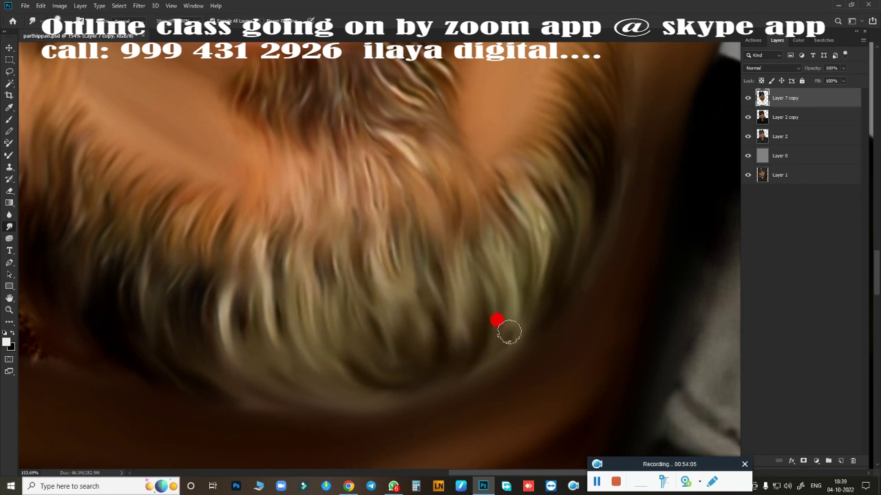
pyautogui.moveTo(393, 287); pyautogui.dragTo(453, 370)
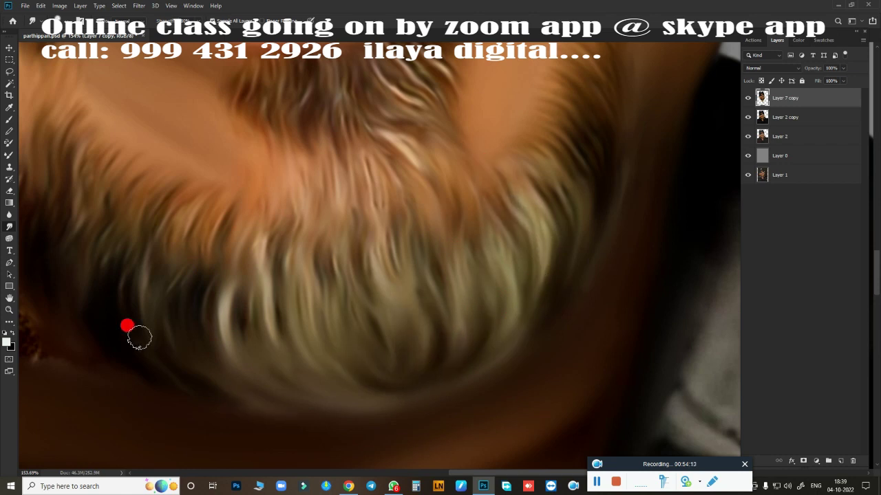
pyautogui.scroll(-5, 493, 328)
pyautogui.moveTo(357, 263); pyautogui.dragTo(310, 224)
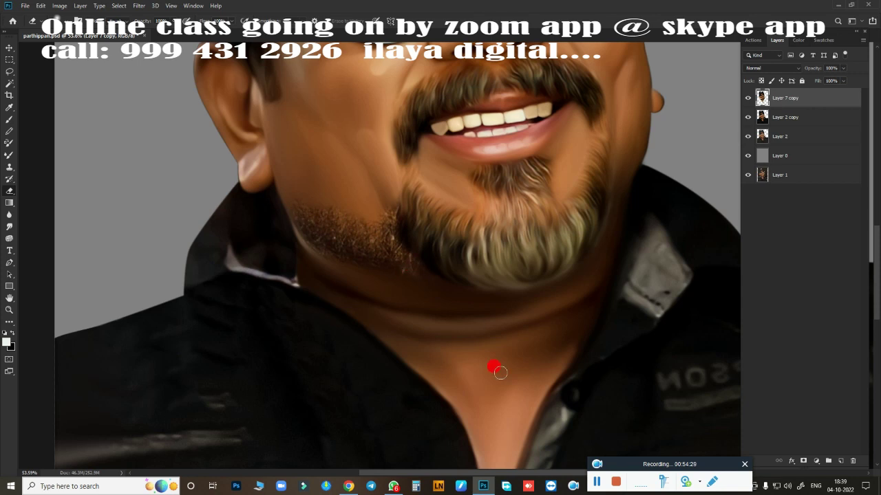
# Blend the left jawline and chin stubble into the skin and soften the beard edge
pyautogui.scroll(2, 493, 370)
pyautogui.scroll(2, 429, 344)
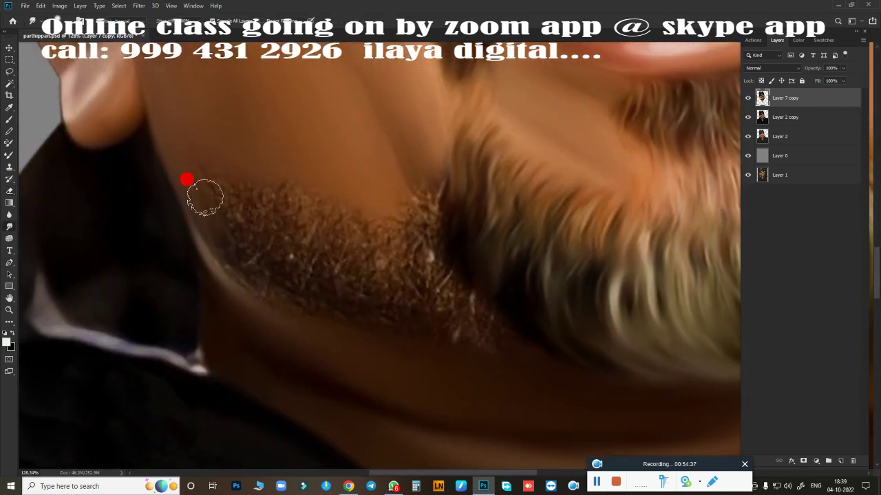
pyautogui.moveTo(205, 197); pyautogui.dragTo(241, 265)
pyautogui.moveTo(375, 200)
pyautogui.mouseDown()
pyautogui.moveTo(413, 252)
pyautogui.moveTo(291, 244)
pyautogui.moveTo(271, 222)
pyautogui.moveTo(334, 272)
pyautogui.moveTo(494, 334)
pyautogui.mouseUp()
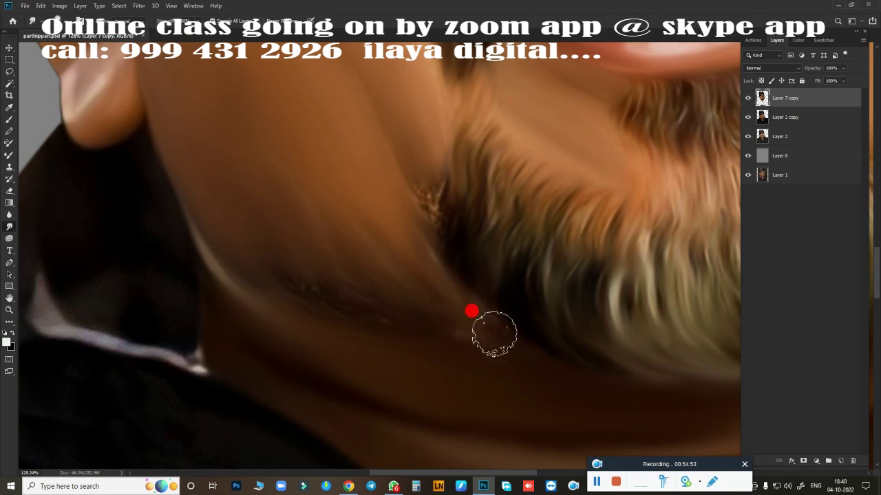
pyautogui.moveTo(351, 301)
pyautogui.mouseDown()
pyautogui.moveTo(381, 309)
pyautogui.moveTo(408, 261)
pyautogui.moveTo(477, 314)
pyautogui.mouseUp()
pyautogui.moveTo(456, 258)
pyautogui.mouseDown()
pyautogui.moveTo(329, 202)
pyautogui.moveTo(422, 218)
pyautogui.mouseUp()
pyautogui.scroll(-5, 558, 349)
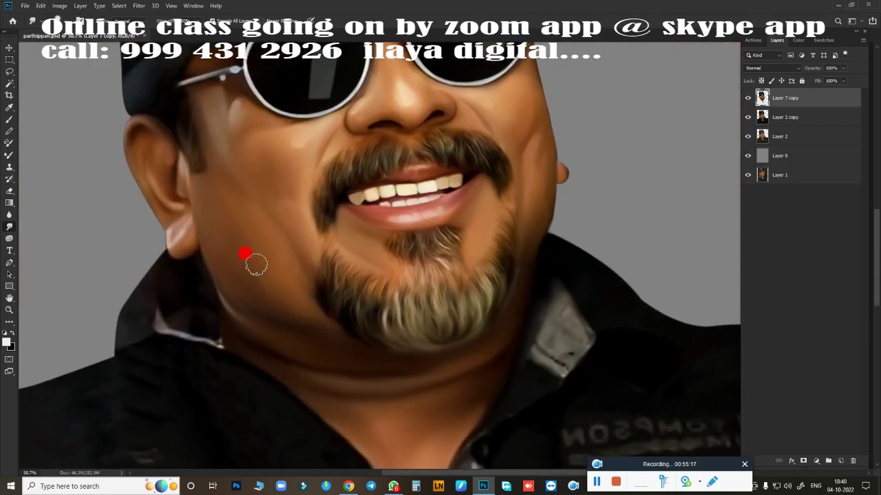
pyautogui.scroll(-2, 303, 282)
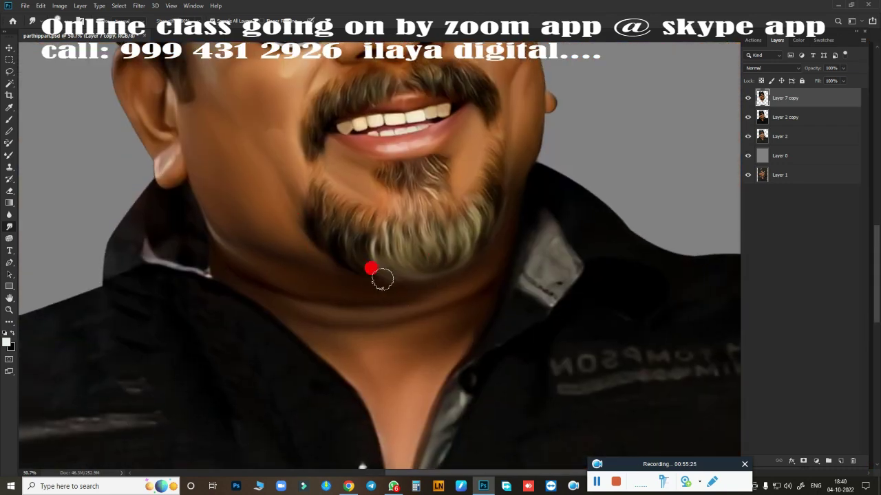
pyautogui.scroll(-2, 474, 313)
pyautogui.scroll(-2, 610, 204)
# Enlarge the brush with ] and smudge over the light streak on the shirt
pyautogui.scroll(2, 337, 153)
pyautogui.scroll(-1, 337, 153)
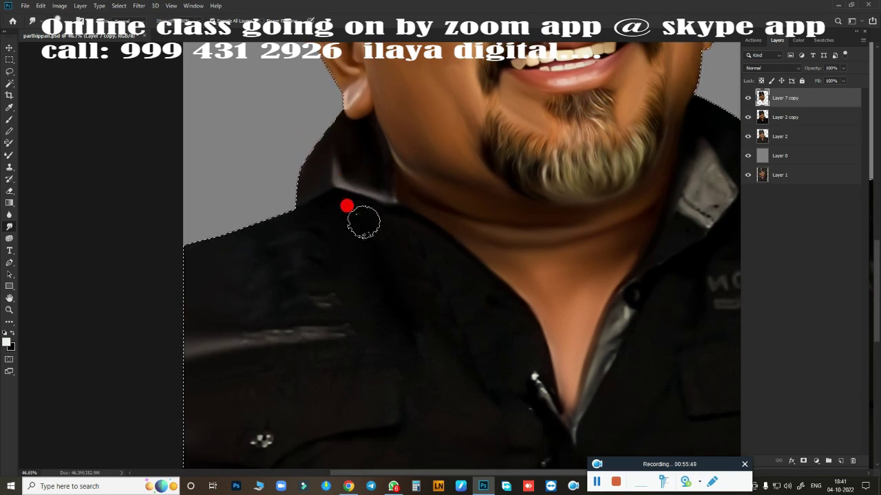
pyautogui.press(']')
pyautogui.press(']')
pyautogui.press(']')
pyautogui.moveTo(387, 334); pyautogui.dragTo(354, 294)
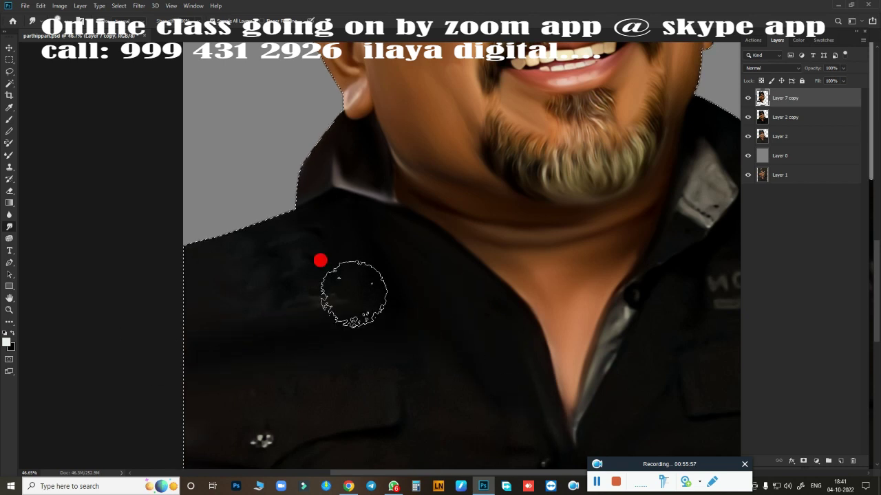
# Zoom and pan out to view the whole smudge-painted portrait
pyautogui.scroll(-3, 246, 324)
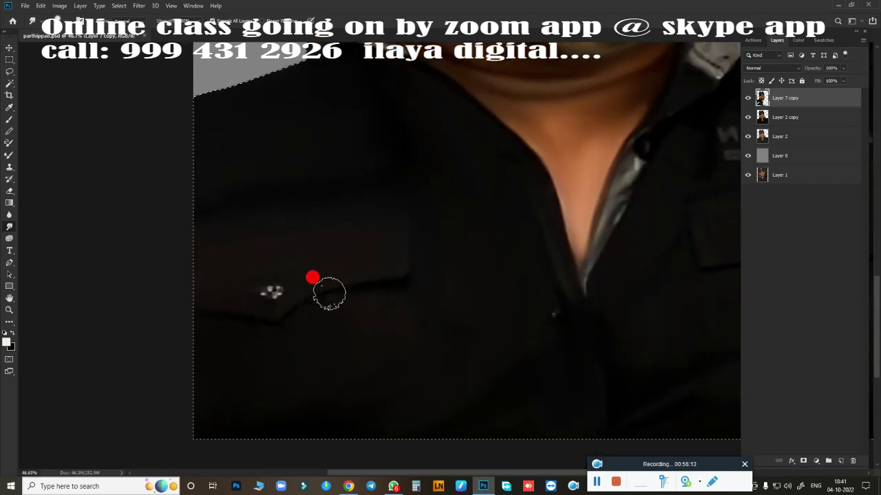
pyautogui.hscroll(5, 222, 309)
pyautogui.scroll(1, 222, 309)
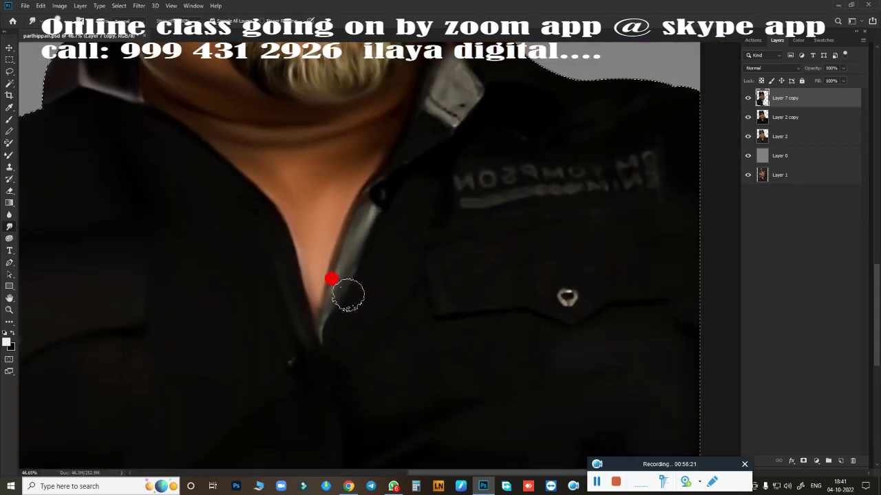
pyautogui.scroll(3, 433, 230)
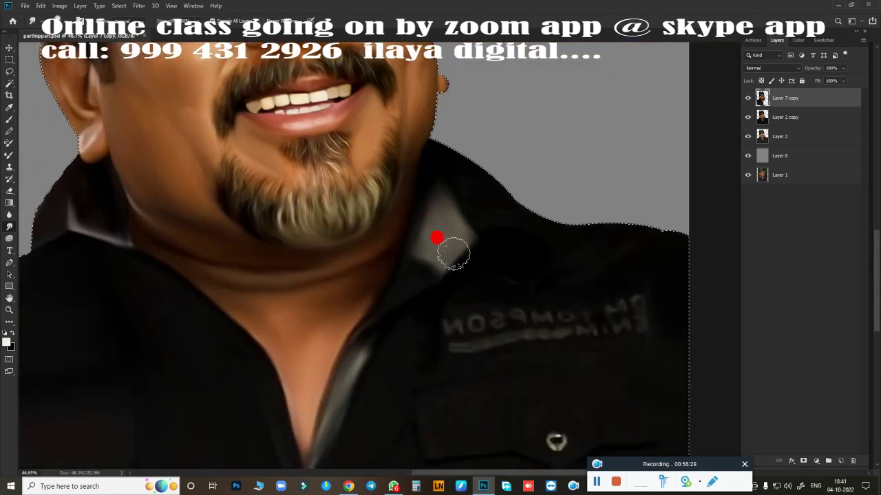
pyautogui.scroll(-2, 521, 168)
pyautogui.hscroll(1, 521, 168)
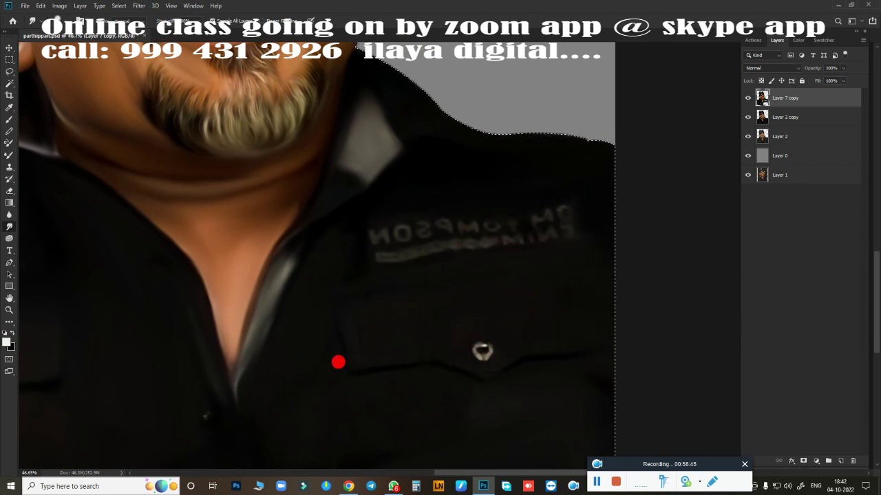
pyautogui.scroll(-4, 338, 362)
pyautogui.hscroll(-1, 467, 265)
# Fit the portrait on screen, hide Layer 2 copy, and close the cheek-edge path on Layer 7 copy
pyautogui.hotkey('ctrl', '0')
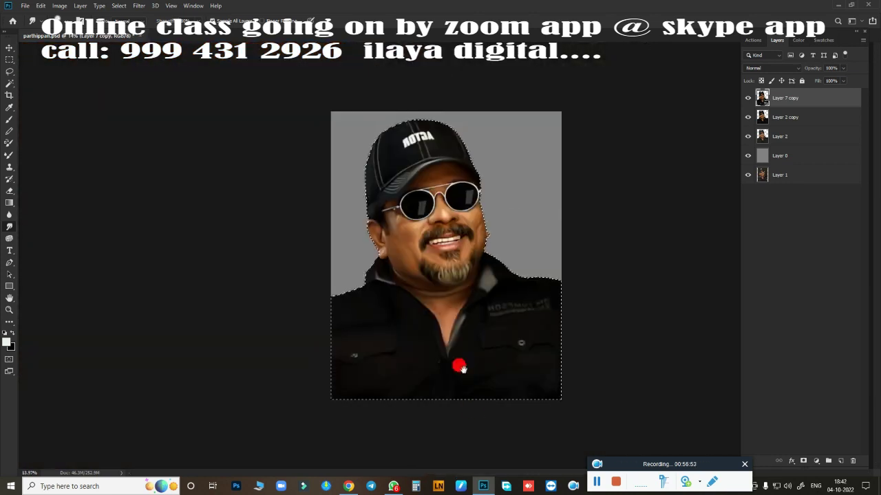
pyautogui.click(779, 121)
pyautogui.click(778, 98)
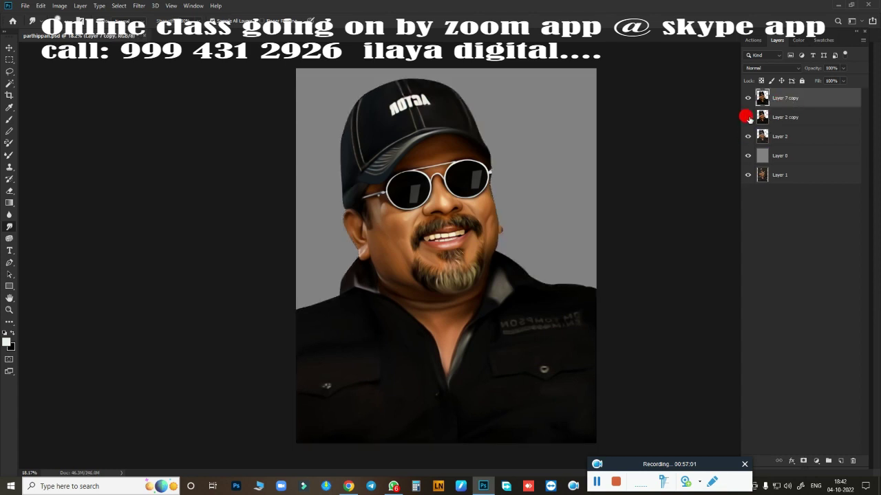
pyautogui.click(748, 117)
pyautogui.scroll(3, 625, 228)
pyautogui.scroll(-1, 633, 224)
pyautogui.scroll(2, 582, 316)
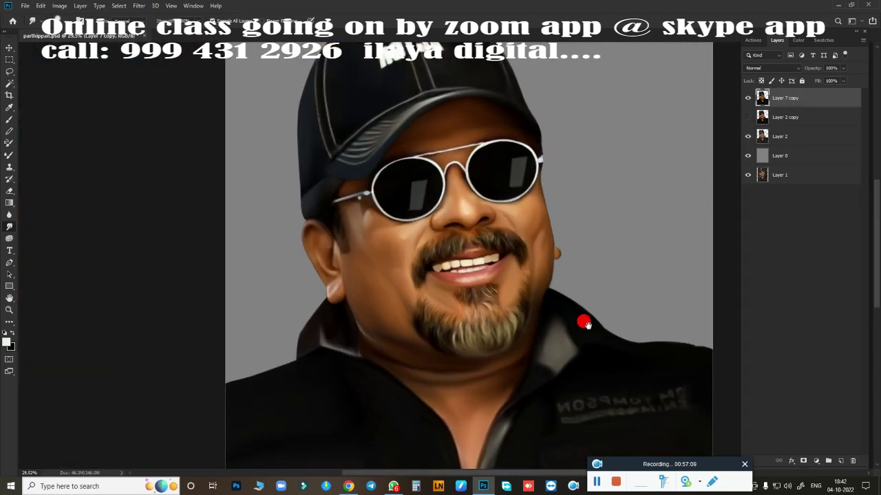
pyautogui.scroll(4, 459, 152)
pyautogui.scroll(-2, 602, 181)
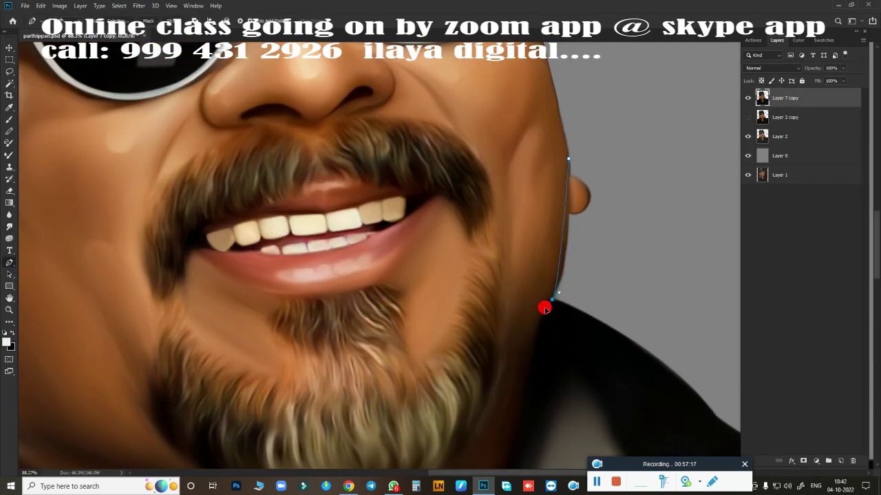
pyautogui.rightClick(575, 254)
pyautogui.click(578, 237)
pyautogui.press('Return')
# Turn the right-cheek path into a selection, ending on Layer 7 copy
pyautogui.click(805, 119)
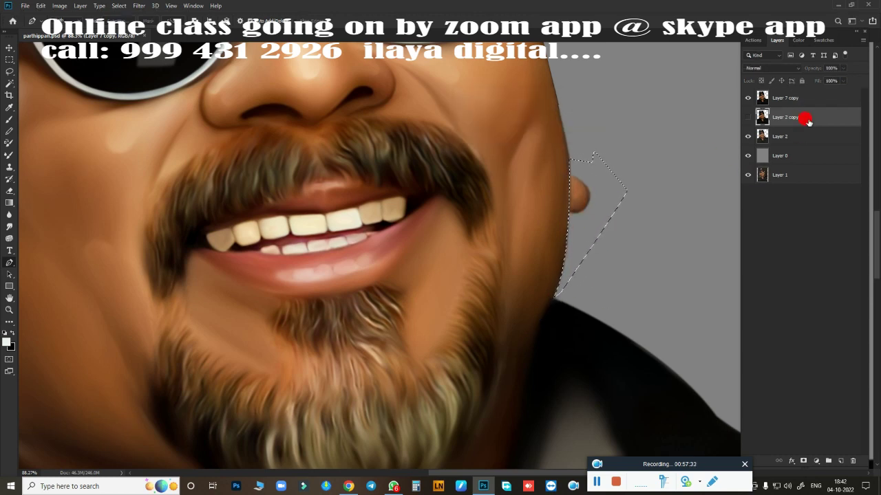
pyautogui.click(787, 138)
pyautogui.scroll(-3, 624, 141)
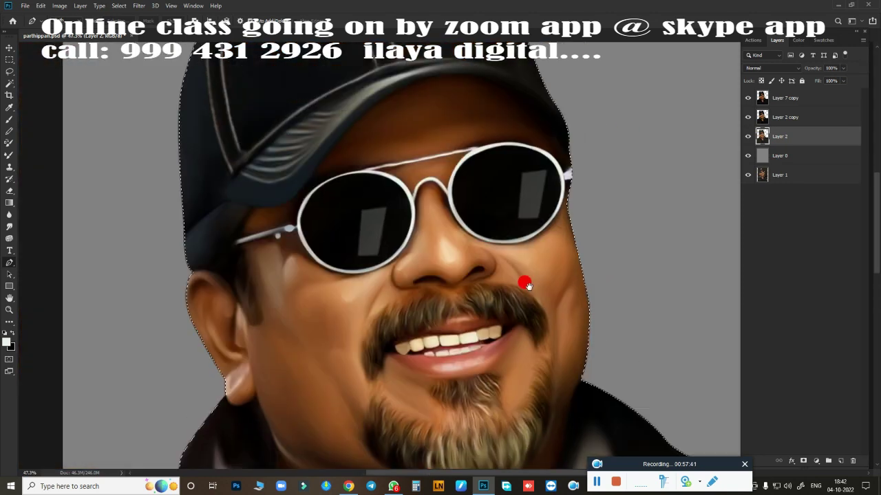
pyautogui.scroll(-2, 527, 287)
pyautogui.click(784, 98)
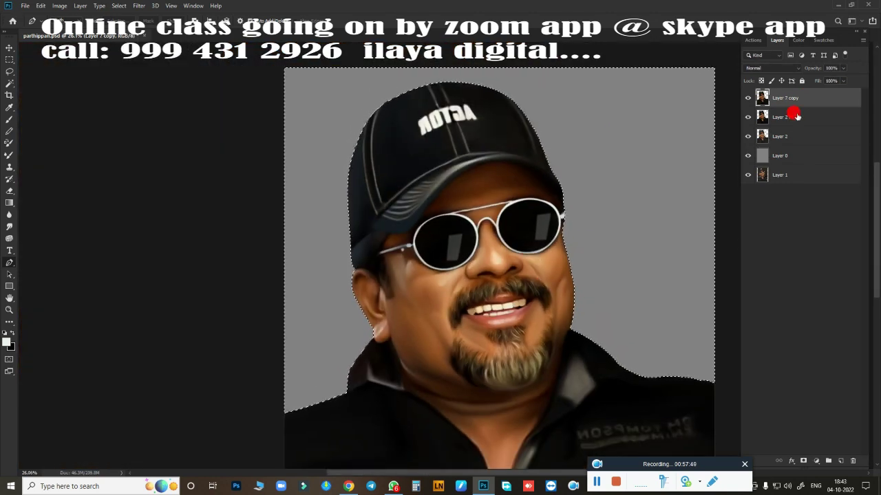
pyautogui.scroll(2, 621, 277)
pyautogui.scroll(1, 599, 248)
pyautogui.scroll(1, 553, 169)
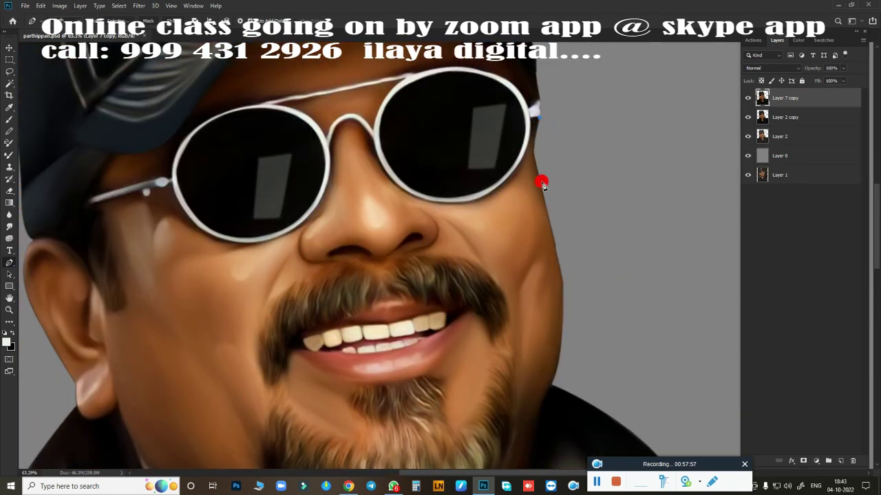
pyautogui.scroll(-3, 552, 215)
pyautogui.scroll(-1, 579, 288)
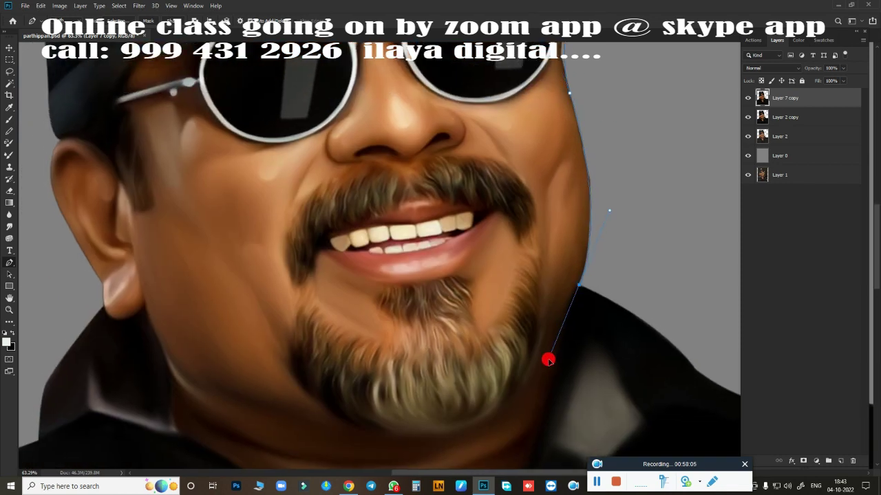
pyautogui.scroll(-2, 610, 134)
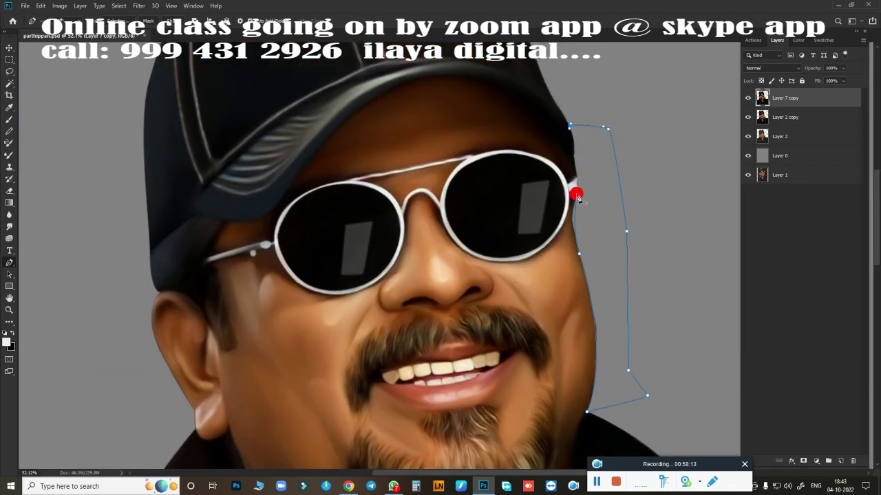
pyautogui.hotkey('ctrl', 'Return')
pyautogui.click(782, 140)
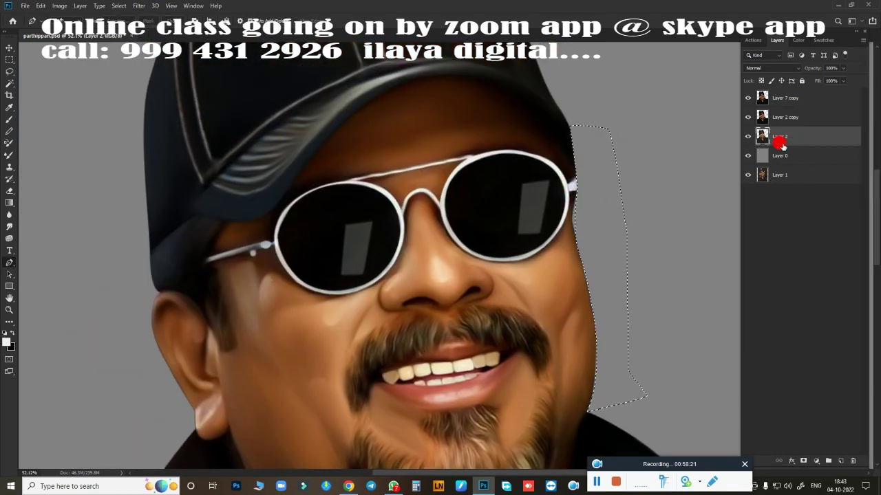
pyautogui.click(792, 98)
# Feather the cheek selection and smudge the cheek and jaw edge smooth
pyautogui.hotkey('shift', 'F6')
pyautogui.press('Return')
pyautogui.scroll(4, 518, 256)
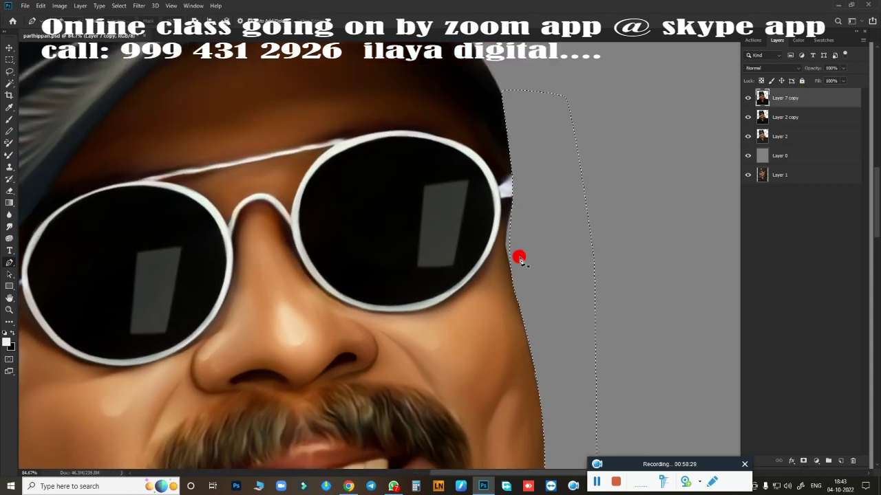
pyautogui.moveTo(503, 122); pyautogui.dragTo(504, 251)
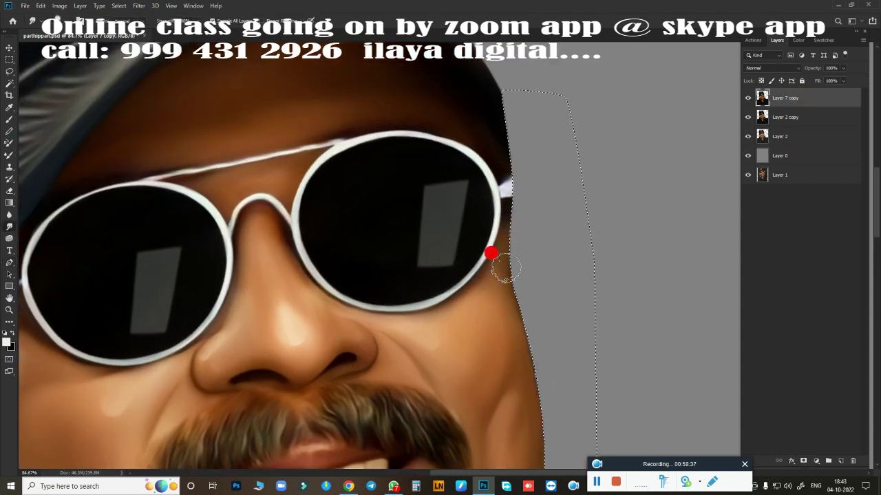
pyautogui.scroll(-5, 524, 218)
pyautogui.moveTo(599, 165)
pyautogui.mouseDown()
pyautogui.moveTo(605, 334)
pyautogui.moveTo(600, 311)
pyautogui.mouseUp()
pyautogui.scroll(-3, 647, 272)
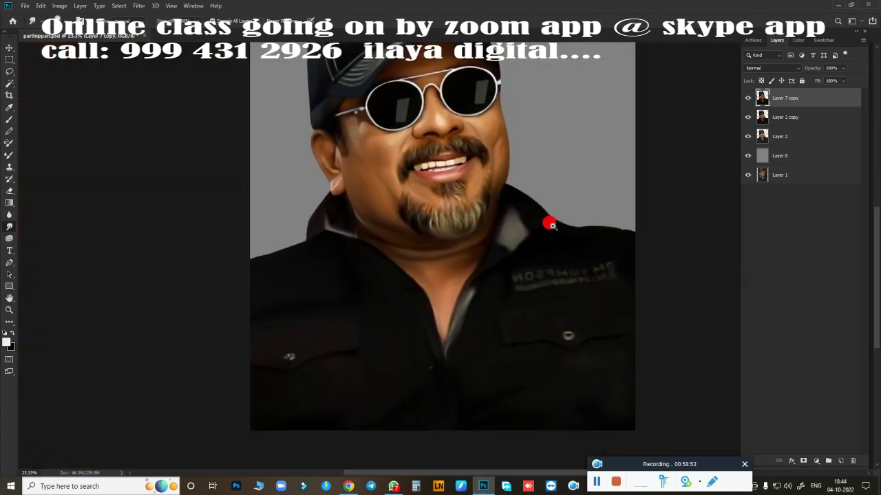
pyautogui.scroll(-1, 547, 223)
pyautogui.scroll(5, 344, 257)
# Paint a light highlight on the shirt collar and save the document
pyautogui.moveTo(346, 238)
pyautogui.mouseDown()
pyautogui.moveTo(349, 259)
pyautogui.moveTo(360, 252)
pyautogui.moveTo(417, 286)
pyautogui.moveTo(403, 279)
pyautogui.moveTo(400, 242)
pyautogui.mouseUp()
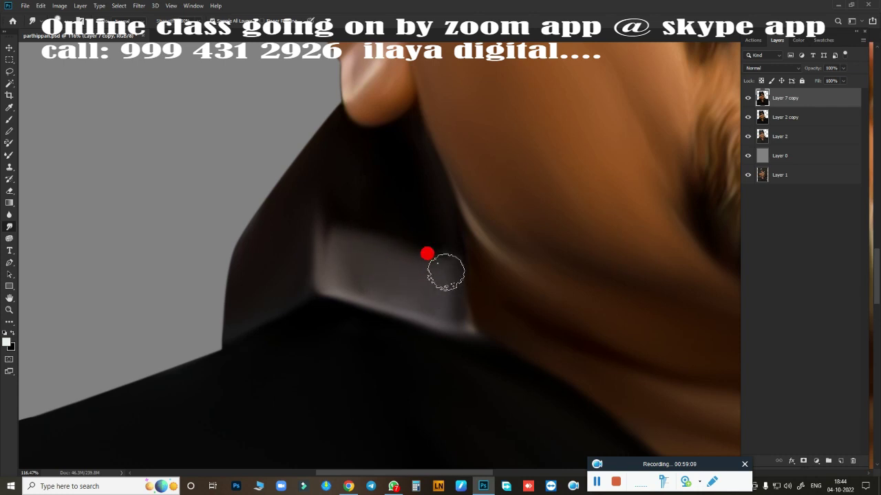
pyautogui.scroll(-5, 318, 242)
pyautogui.hotkey('ctrl', 's')
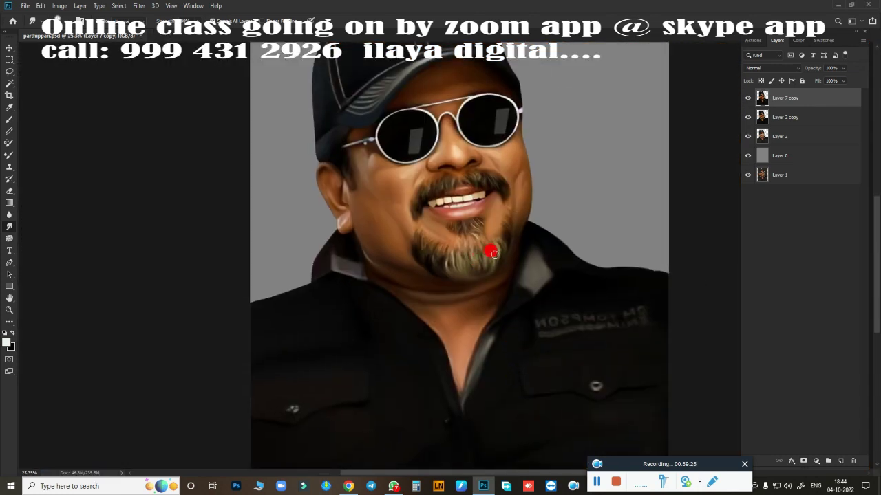
# Quick-select the dark areas of both sunglass lenses
pyautogui.scroll(3, 493, 253)
pyautogui.scroll(2, 527, 211)
pyautogui.click(9, 83)
pyautogui.click(291, 211)
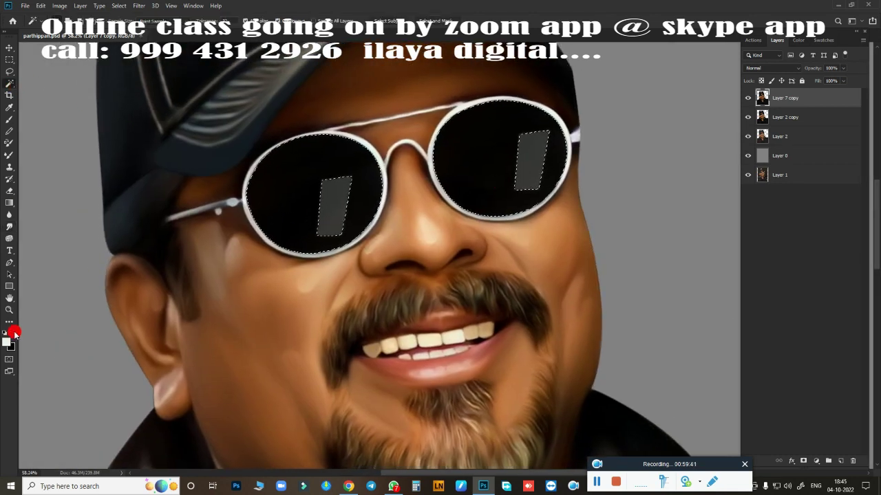
# Feather the lens selection 2 px and drag a Black, White gradient across the lenses
pyautogui.click(10, 203)
pyautogui.hotkey('shift', 'F6')
pyautogui.press('Return')
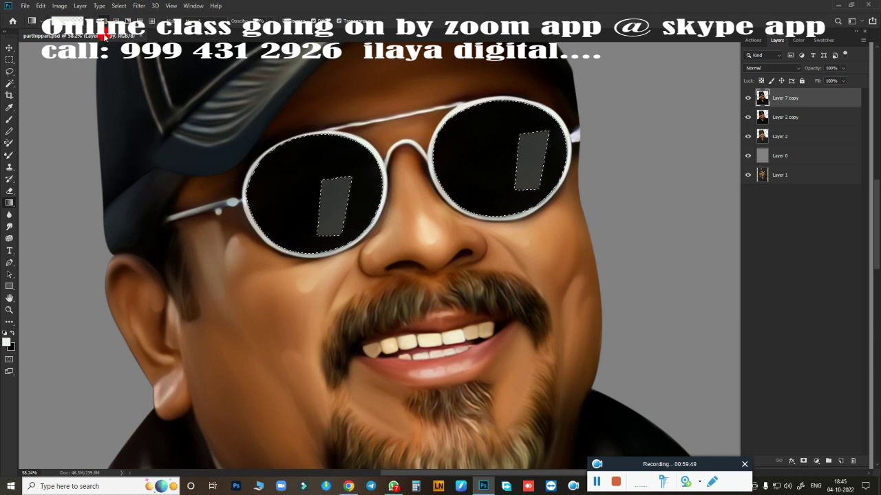
pyautogui.click(68, 20)
pyautogui.click(624, 243)
pyautogui.click(772, 235)
pyautogui.moveTo(772, 234)
pyautogui.mouseDown()
pyautogui.moveTo(543, 324)
pyautogui.moveTo(429, 240)
pyautogui.moveTo(388, 188)
pyautogui.moveTo(379, 219)
pyautogui.moveTo(374, 189)
pyautogui.moveTo(388, 277)
pyautogui.moveTo(487, 441)
pyautogui.mouseUp()
pyautogui.scroll(-2, 444, 263)
pyautogui.moveTo(444, 262)
pyautogui.mouseDown()
pyautogui.moveTo(482, 405)
pyautogui.moveTo(261, 227)
pyautogui.moveTo(463, 276)
pyautogui.mouseUp()
# Redraw the lens gradient darker, try a different preset, and undo the unwanted fill
pyautogui.hotkey('ctrl', 'd')
pyautogui.scroll(-3, 464, 275)
pyautogui.scroll(-2, 517, 305)
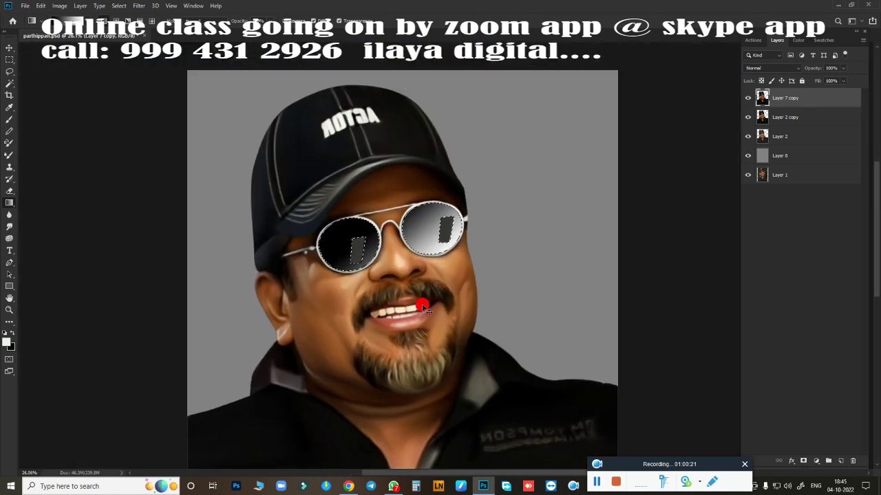
pyautogui.moveTo(426, 309); pyautogui.dragTo(406, 121)
pyautogui.click(69, 21)
pyautogui.click(697, 257)
pyautogui.click(609, 278)
pyautogui.press('Return')
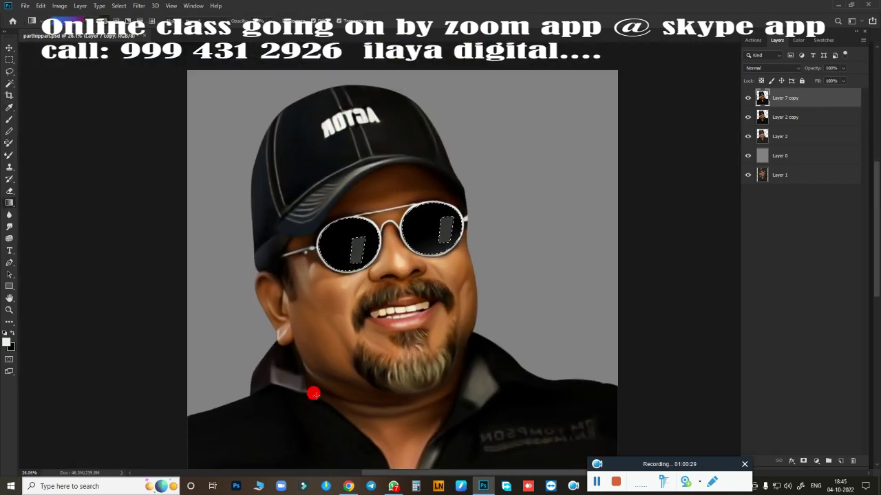
pyautogui.moveTo(310, 392); pyautogui.dragTo(387, 448)
pyautogui.hotkey('ctrl', 'z')
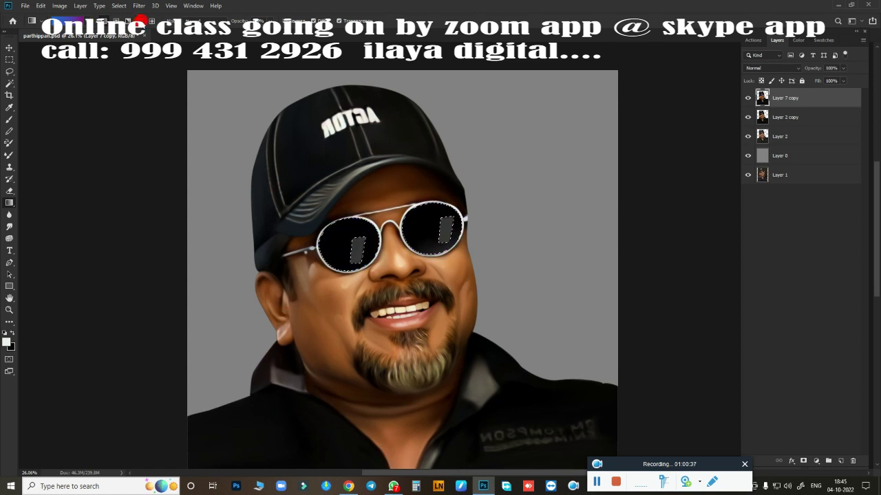
# Reapply the Black, White gradient across both lenses for a grey-white sheen
pyautogui.click(615, 248)
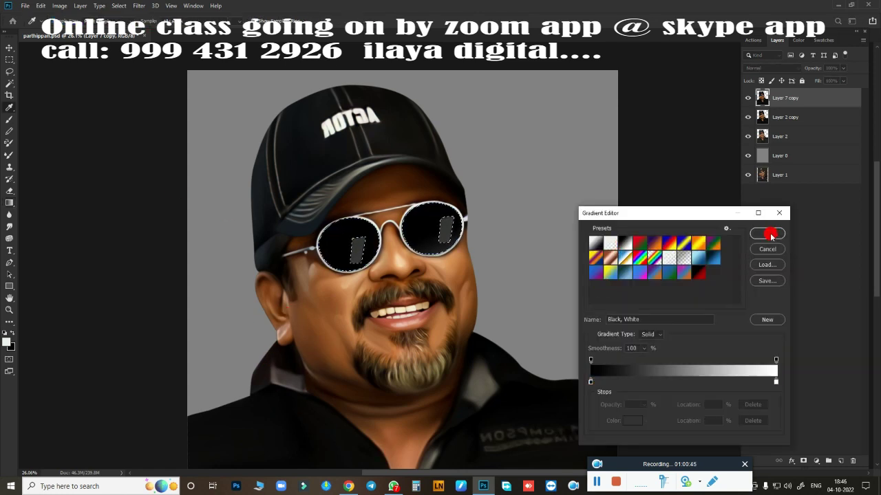
pyautogui.click(765, 233)
pyautogui.moveTo(236, 364); pyautogui.dragTo(255, 280)
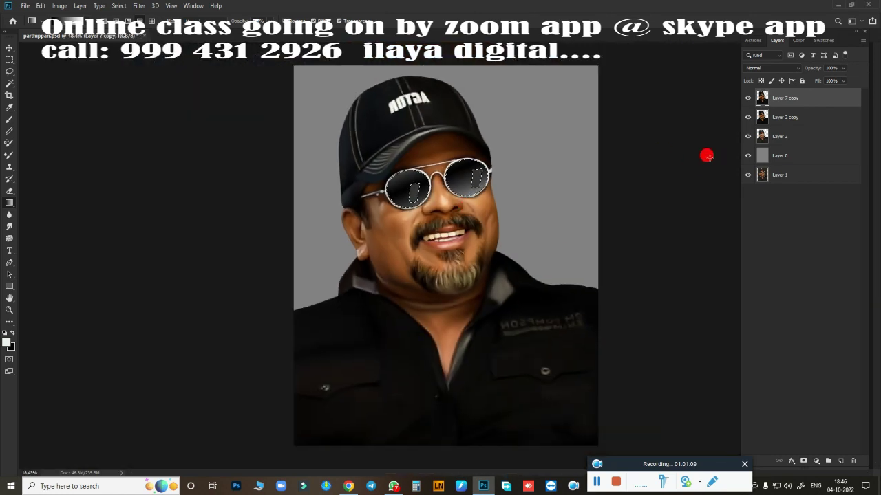
pyautogui.moveTo(315, 340); pyautogui.dragTo(338, 368)
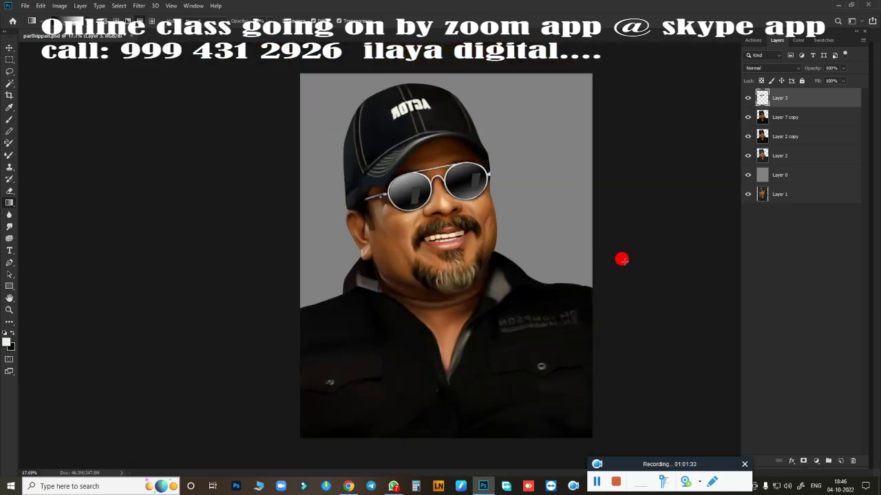
# Hide Layer 3 and smudge the left and right lens glare into faint reflections
pyautogui.click(748, 98)
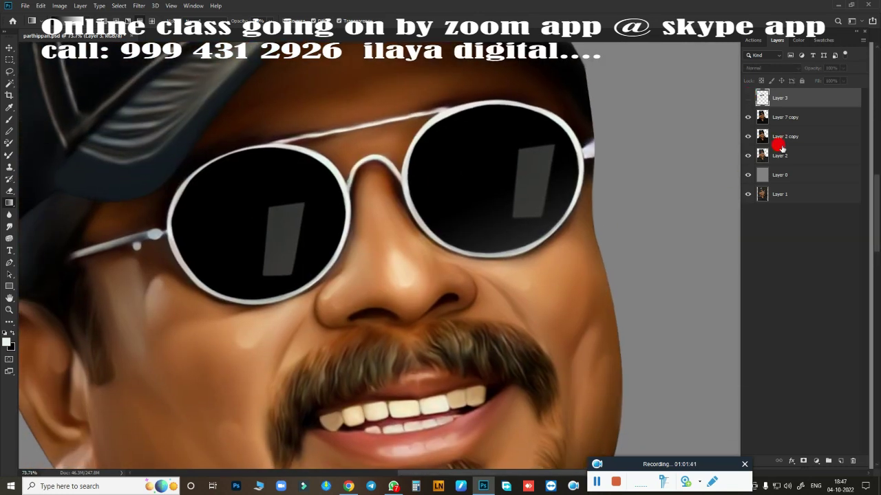
pyautogui.moveTo(521, 195)
pyautogui.mouseDown()
pyautogui.moveTo(543, 142)
pyautogui.moveTo(551, 187)
pyautogui.moveTo(543, 161)
pyautogui.mouseUp()
pyautogui.moveTo(296, 206)
pyautogui.mouseDown()
pyautogui.moveTo(271, 251)
pyautogui.moveTo(275, 170)
pyautogui.mouseUp()
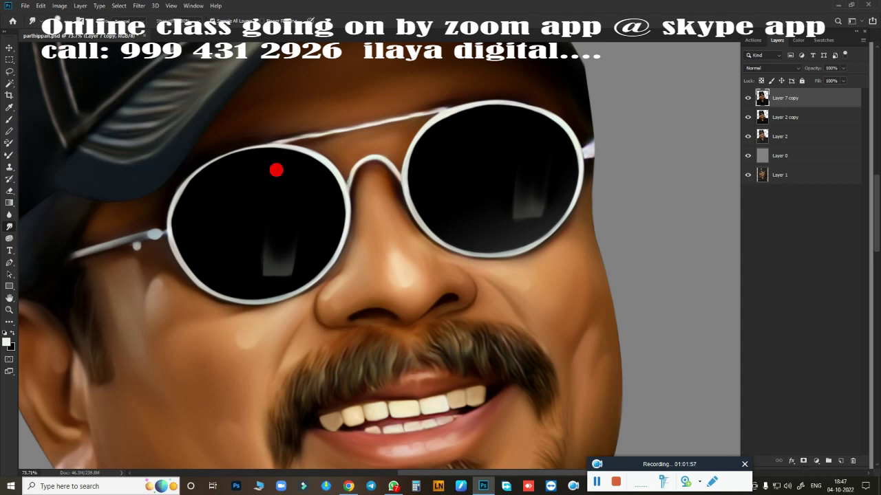
pyautogui.moveTo(526, 206); pyautogui.dragTo(516, 198)
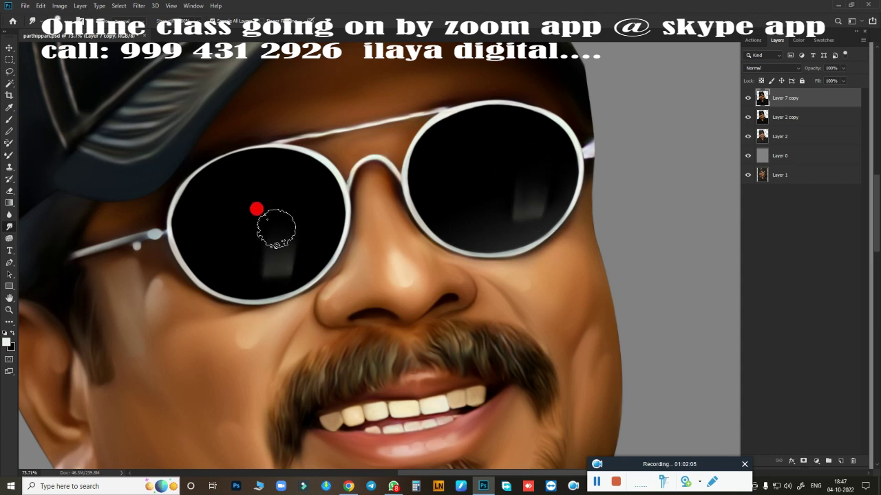
pyautogui.scroll(-5, 594, 310)
pyautogui.scroll(2, 566, 222)
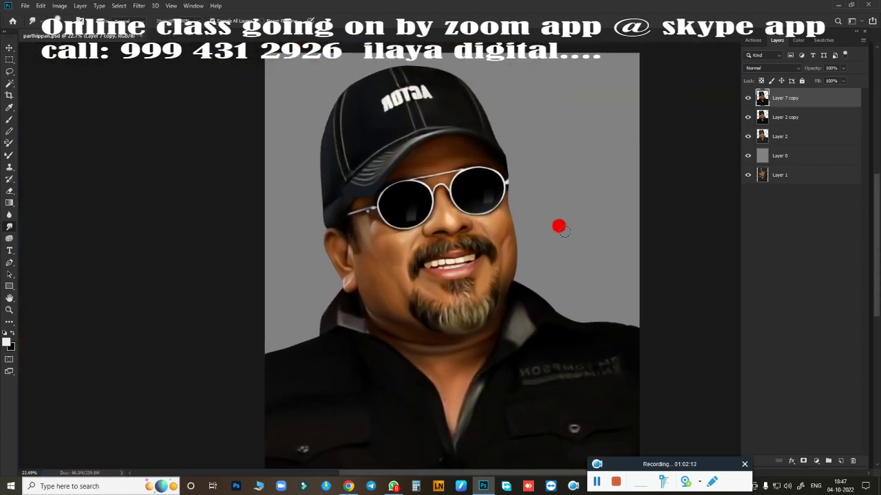